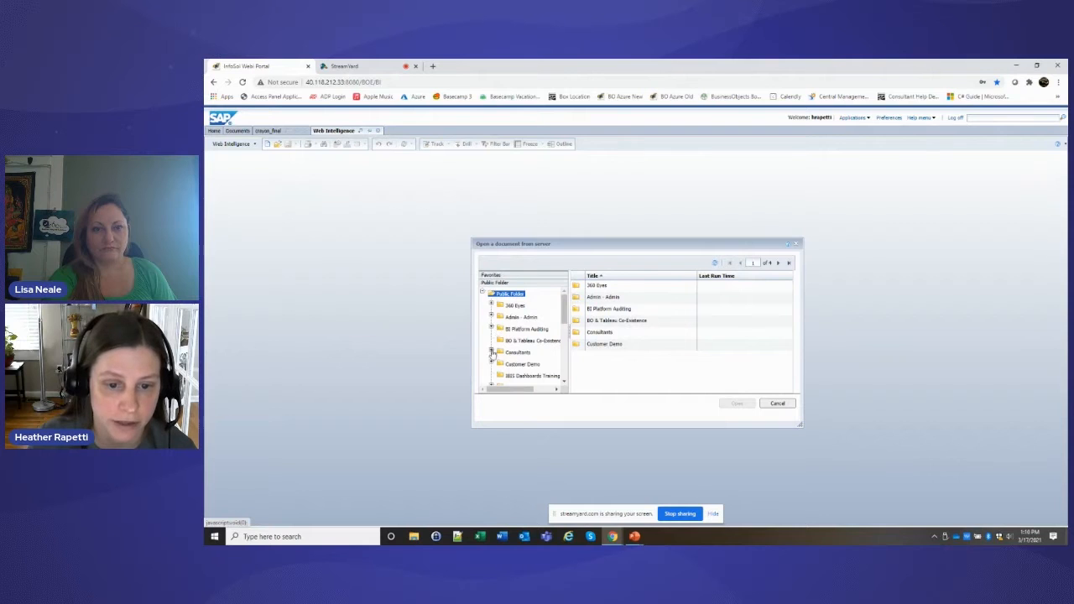
# Choose the favorite_color_data spreadsheet from the Crayon folder under Consultants as the data source and run its Favorite Color query.
pyautogui.click(491, 351)
pyautogui.scroll(-3, 503, 328)
pyautogui.scroll(2, 508, 308)
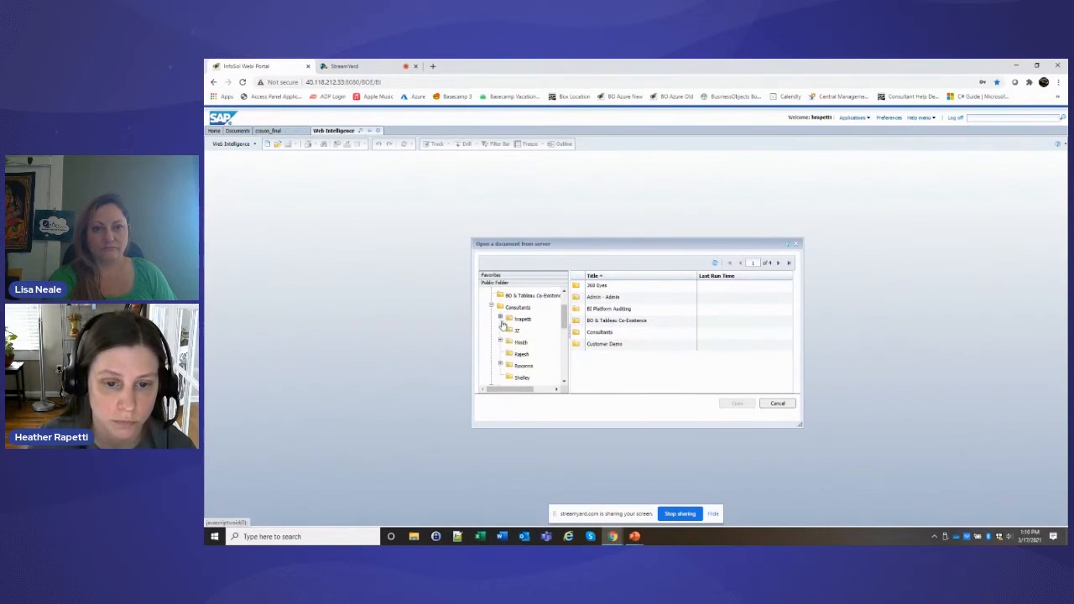
pyautogui.click(500, 319)
pyautogui.click(530, 354)
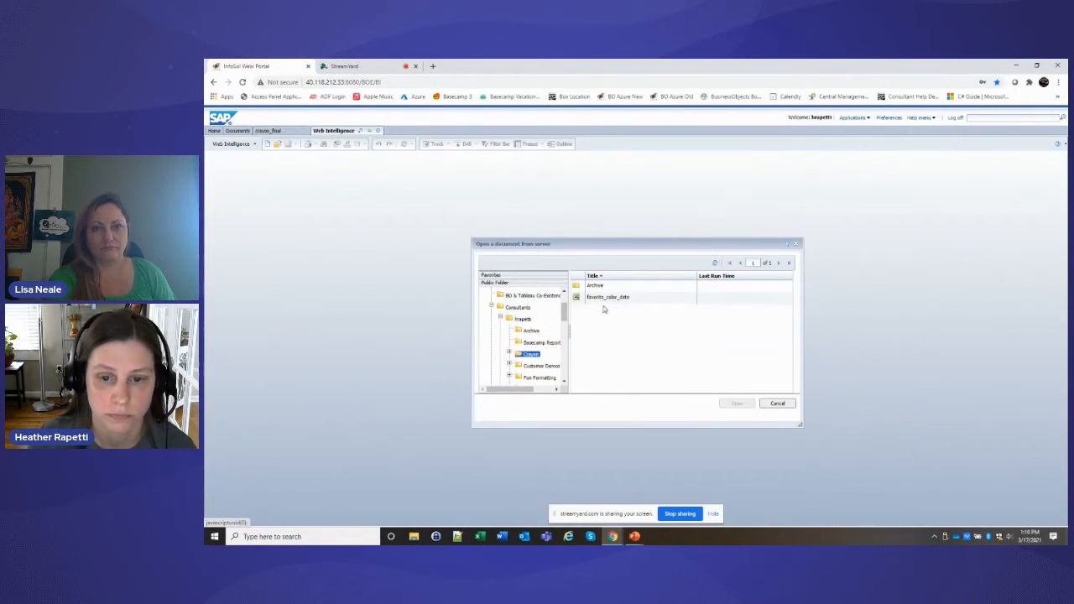
pyautogui.click(607, 298)
pyautogui.click(736, 403)
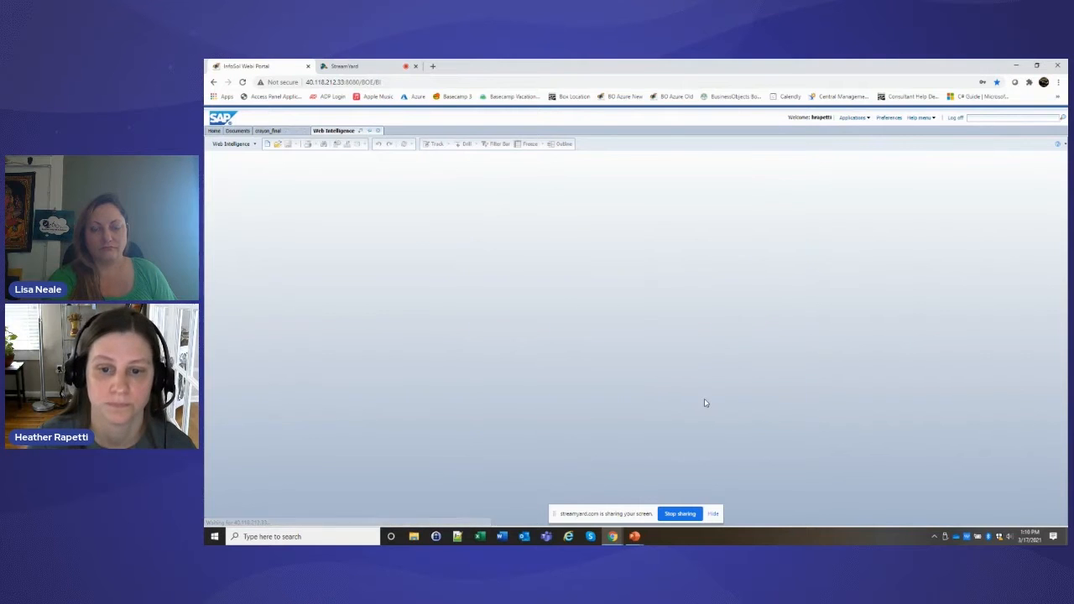
pyautogui.click(703, 419)
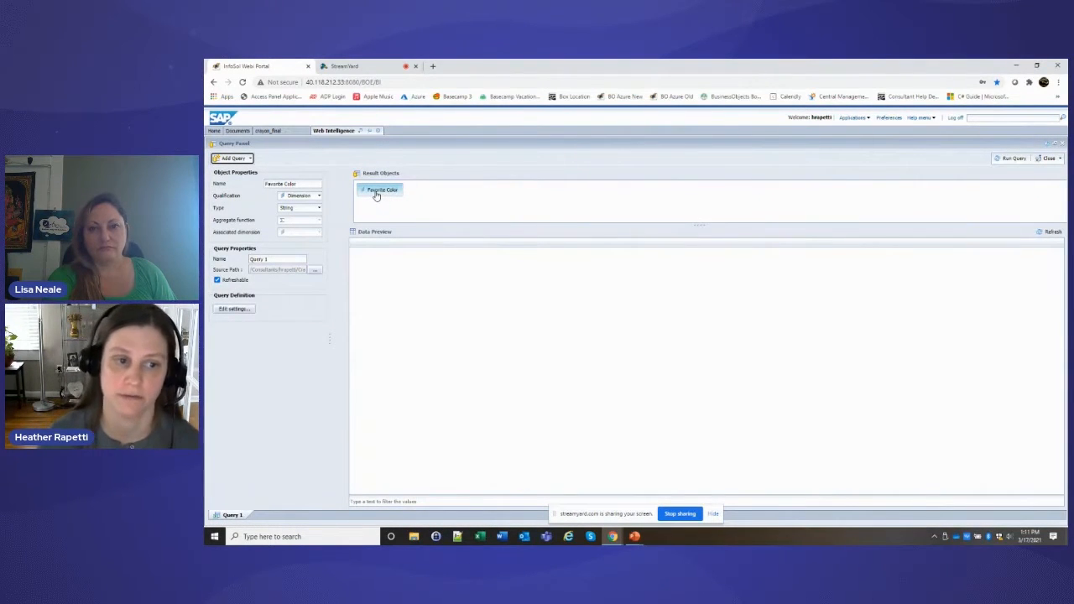
pyautogui.click(1012, 158)
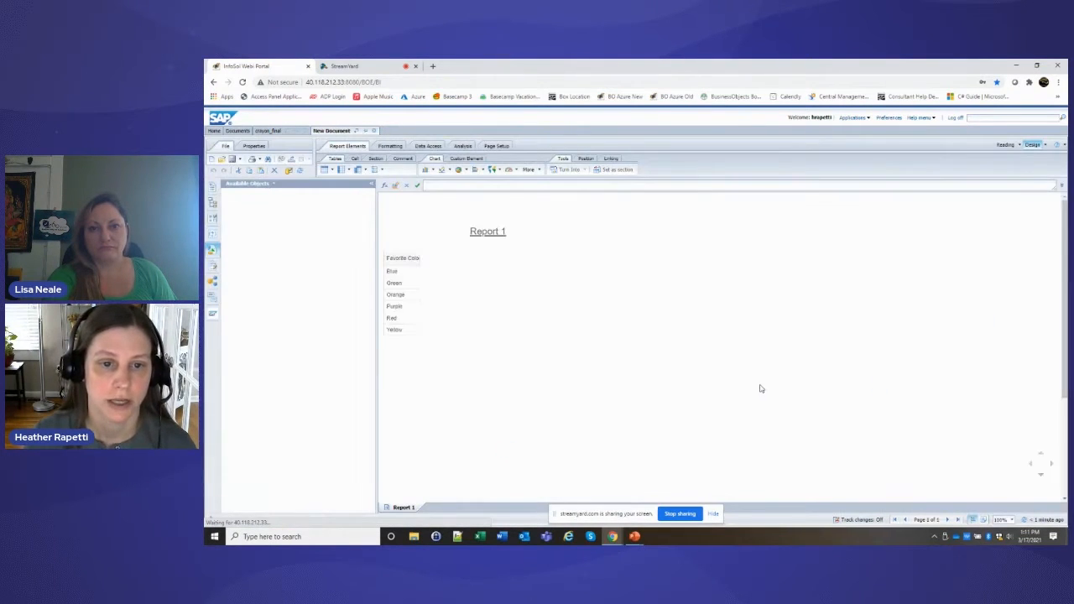
# Delete the report title cell and remove the empty page header above the table.
pyautogui.click(504, 232)
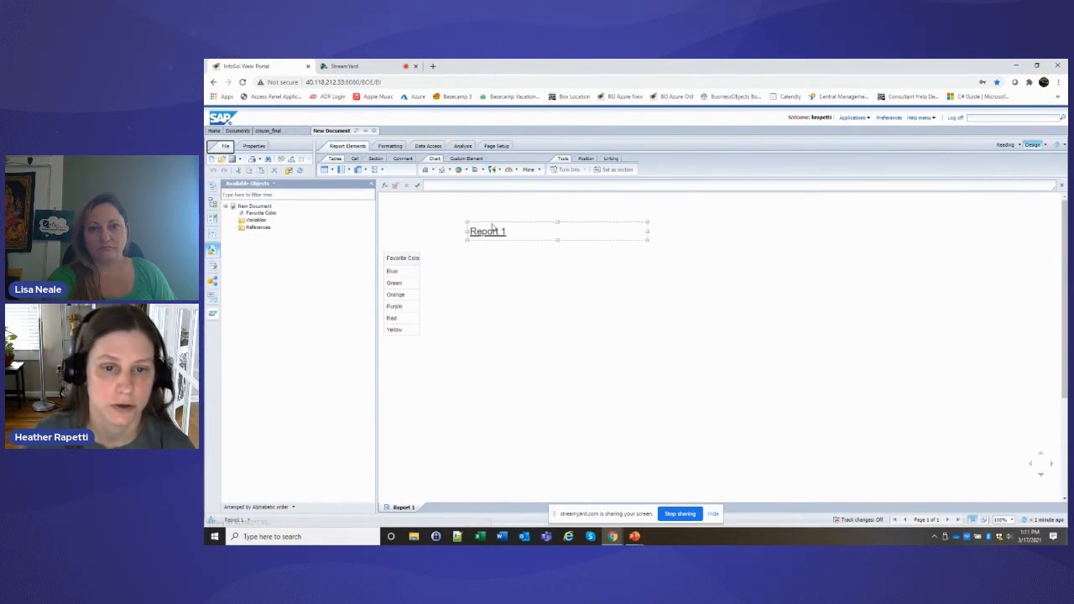
pyautogui.rightClick(534, 234)
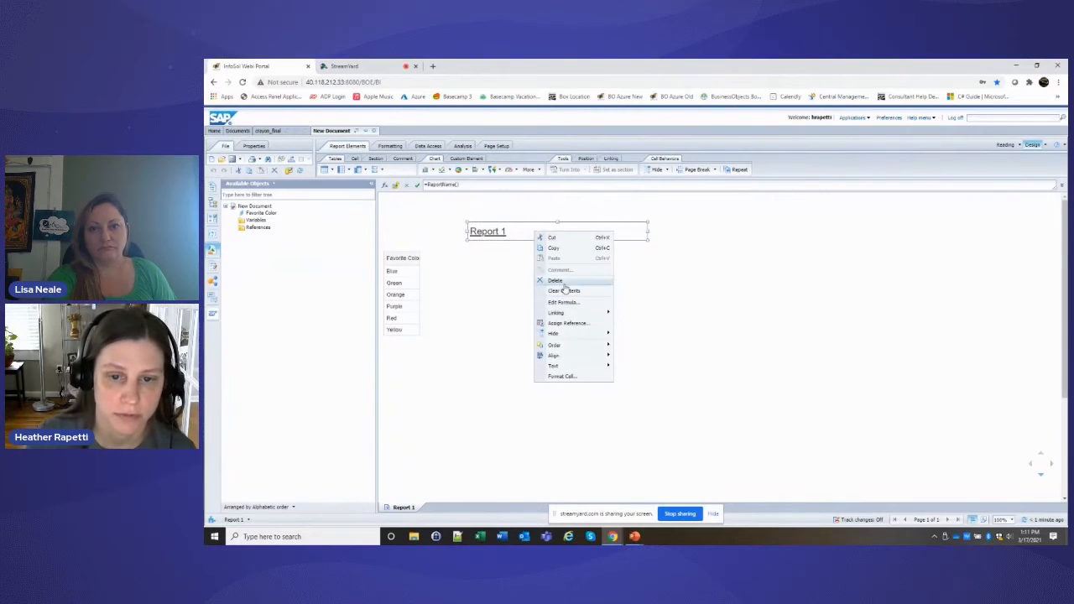
pyautogui.click(555, 280)
pyautogui.rightClick(545, 206)
pyautogui.click(566, 252)
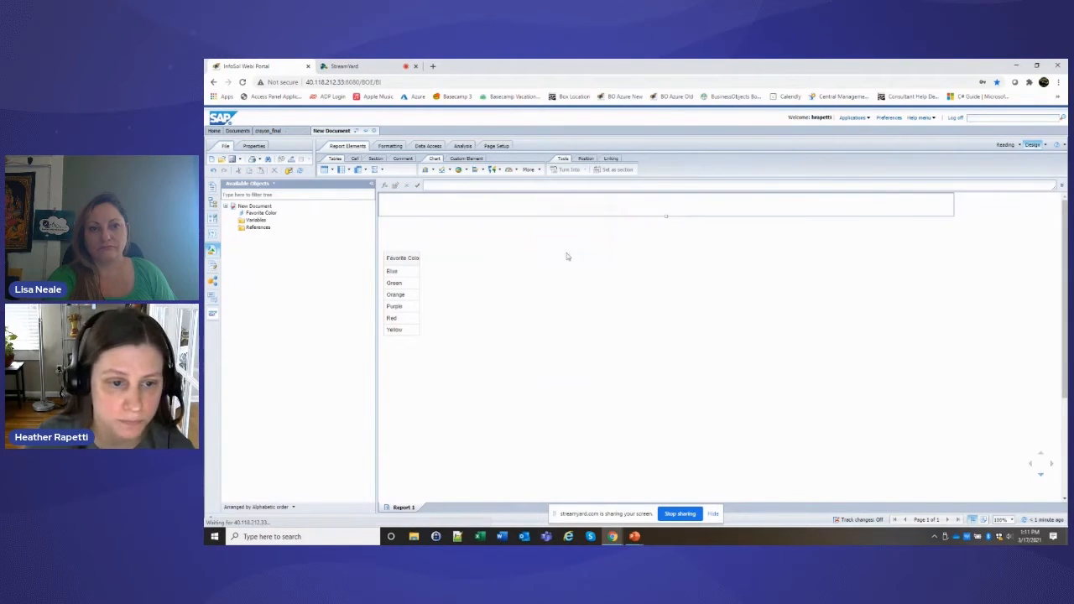
# Move the Favorite Color table to the upper-left corner of the report and autofit its column width to the content.
pyautogui.moveTo(420, 282); pyautogui.dragTo(397, 215)
pyautogui.rightClick(398, 215)
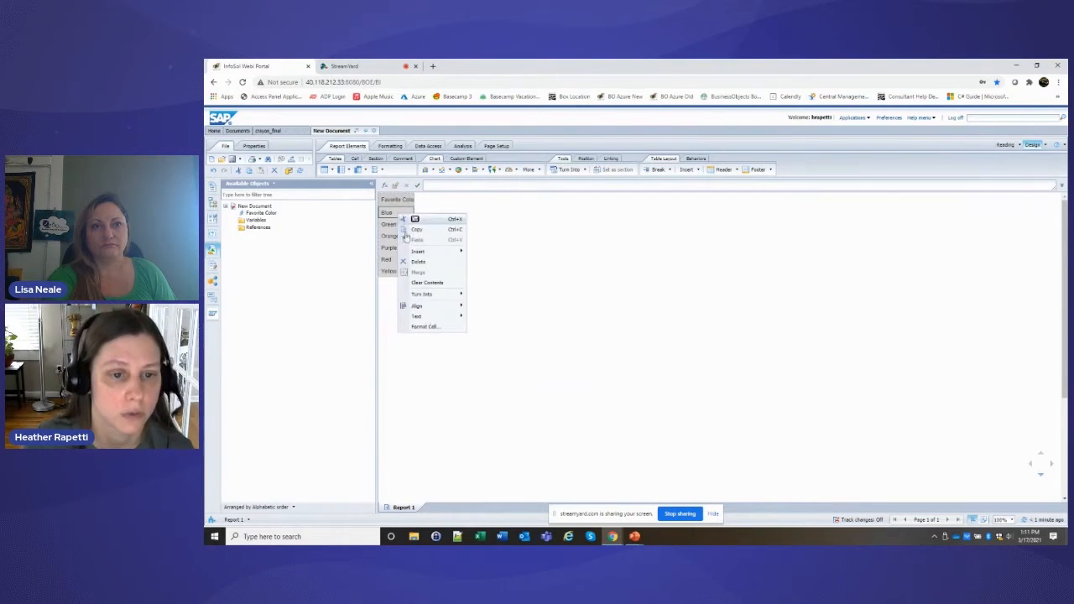
pyautogui.moveTo(424, 313)
pyautogui.click(486, 313)
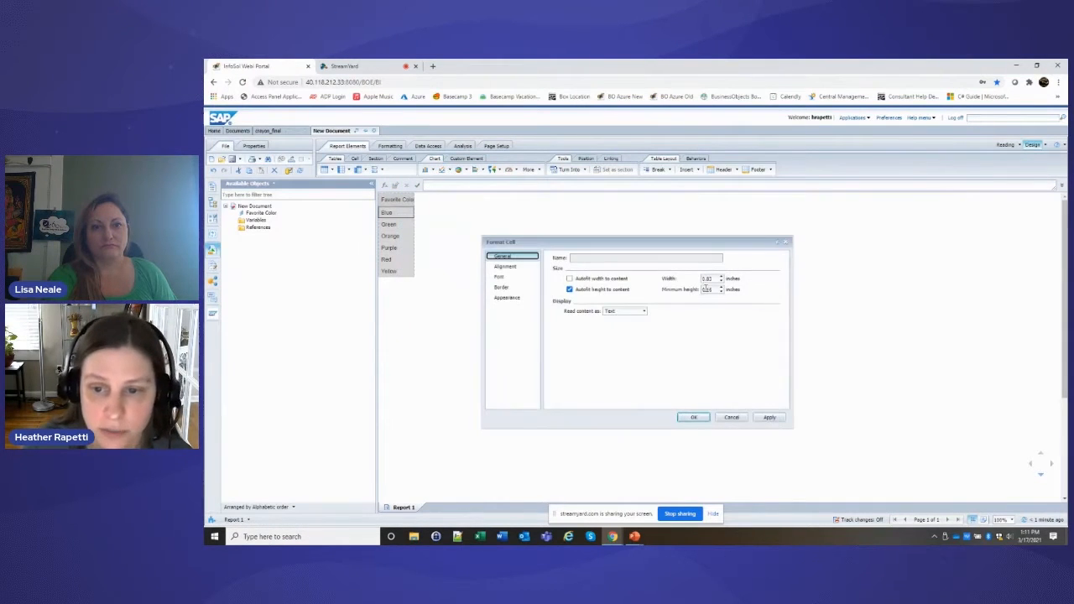
pyautogui.click(570, 279)
pyautogui.click(694, 417)
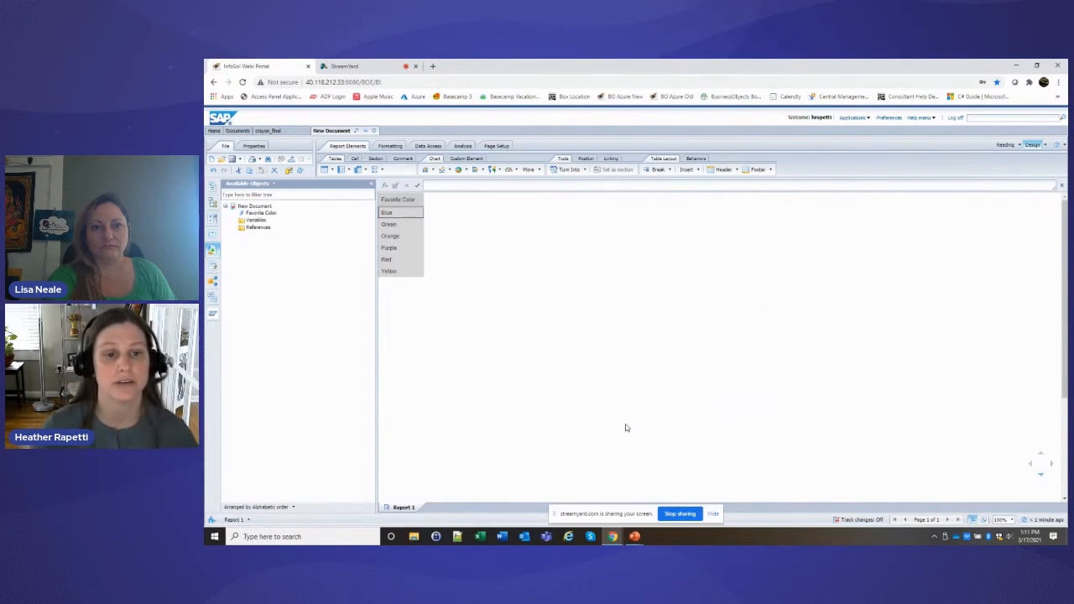
pyautogui.click(613, 387)
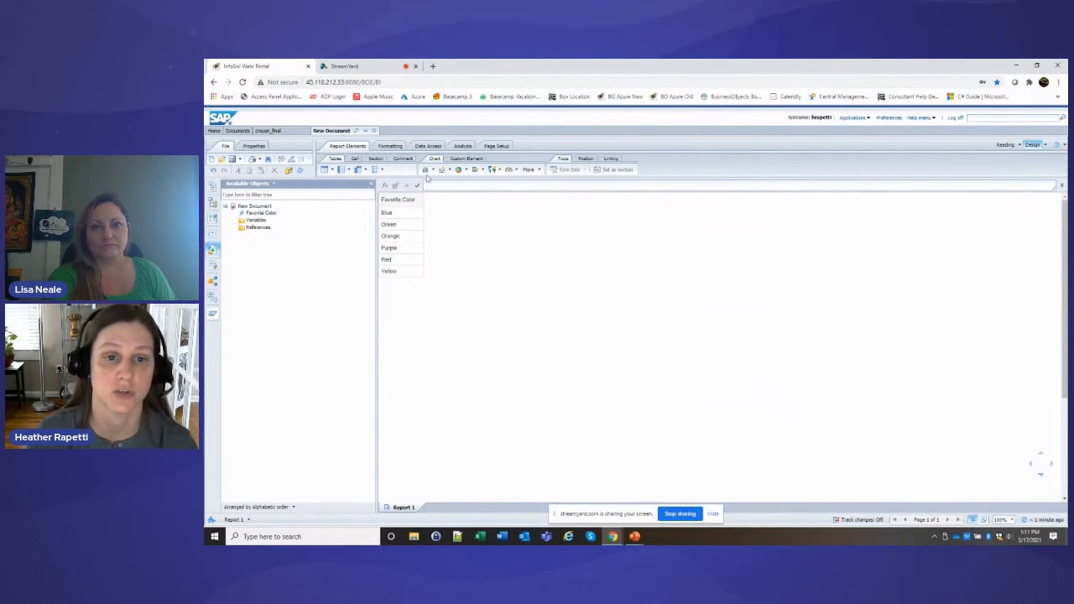
# Create a measure variable named Response Count with the formula =Count([Favorite Color]) and add it as a column beside Favorite Color.
pyautogui.click(429, 149)
pyautogui.click(432, 170)
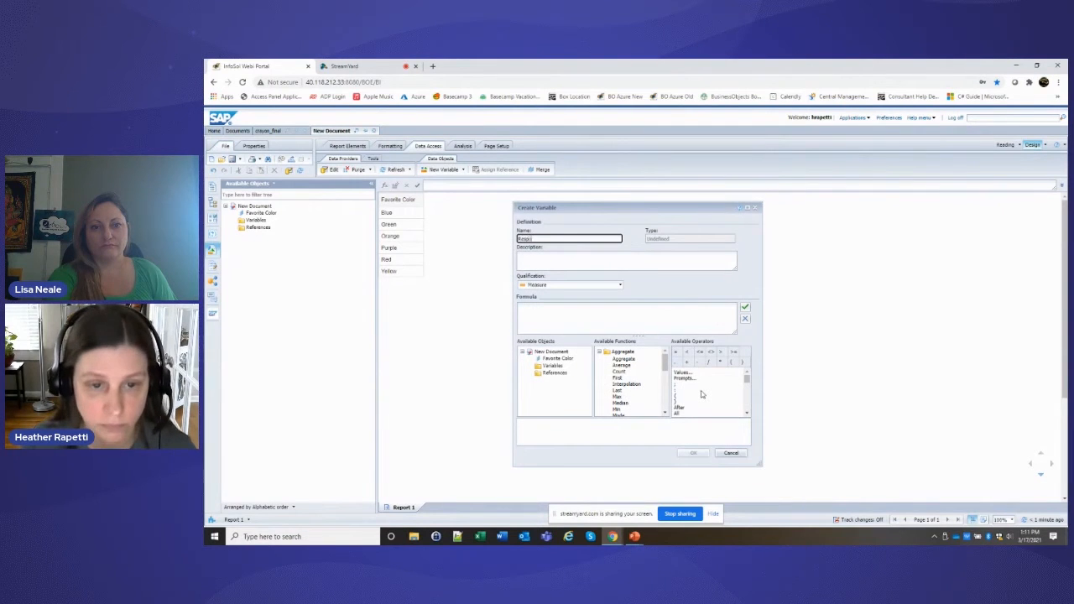
pyautogui.click(627, 313)
pyautogui.write('=')
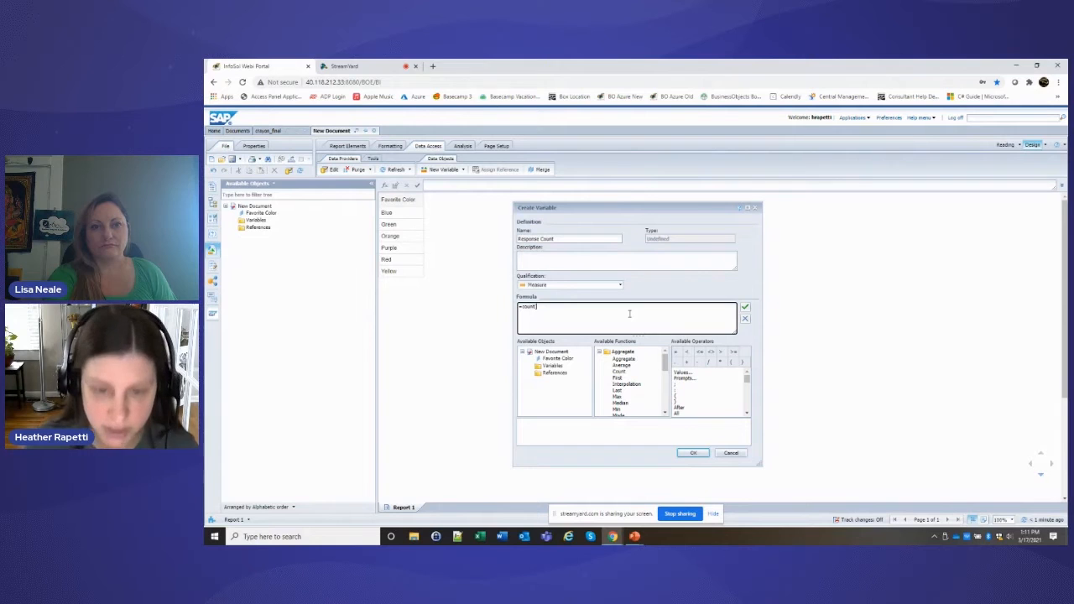
pyautogui.write('count(')
pyautogui.doubleClick(555, 358)
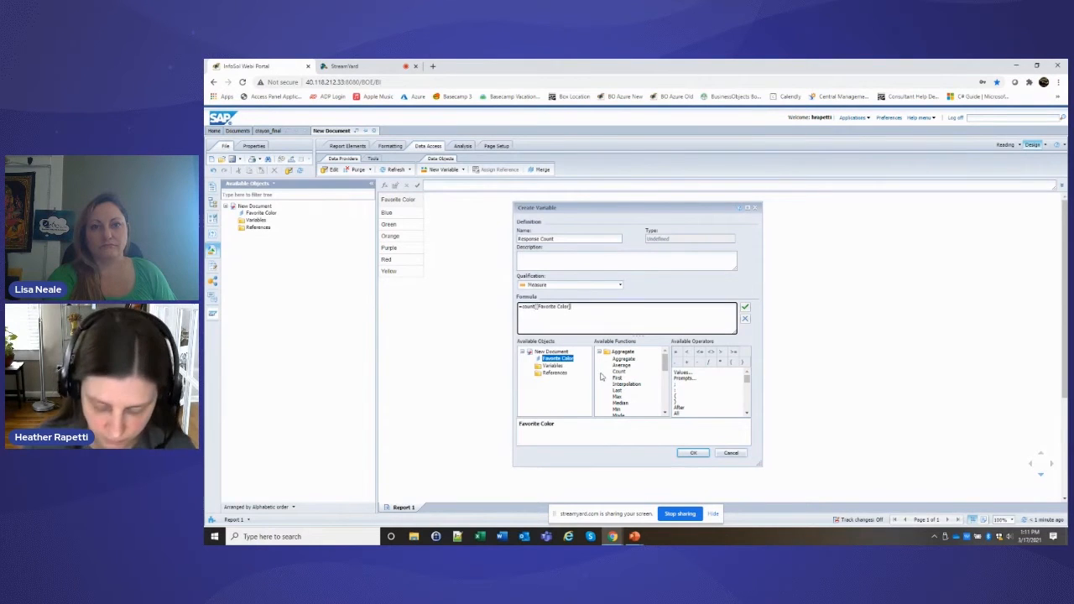
pyautogui.write(')')
pyautogui.click(693, 453)
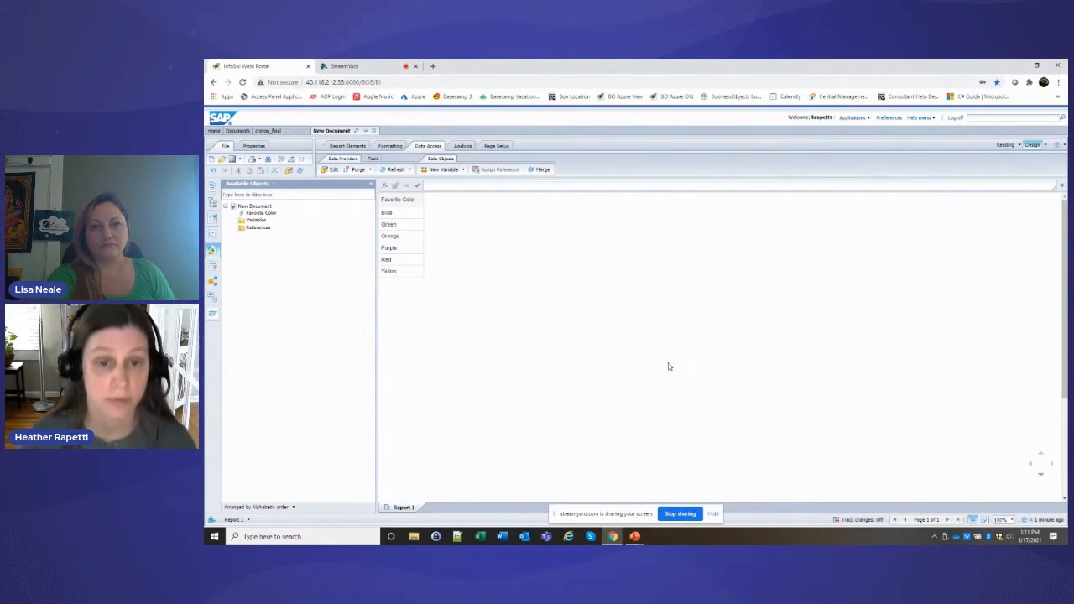
pyautogui.moveTo(270, 227); pyautogui.dragTo(425, 230)
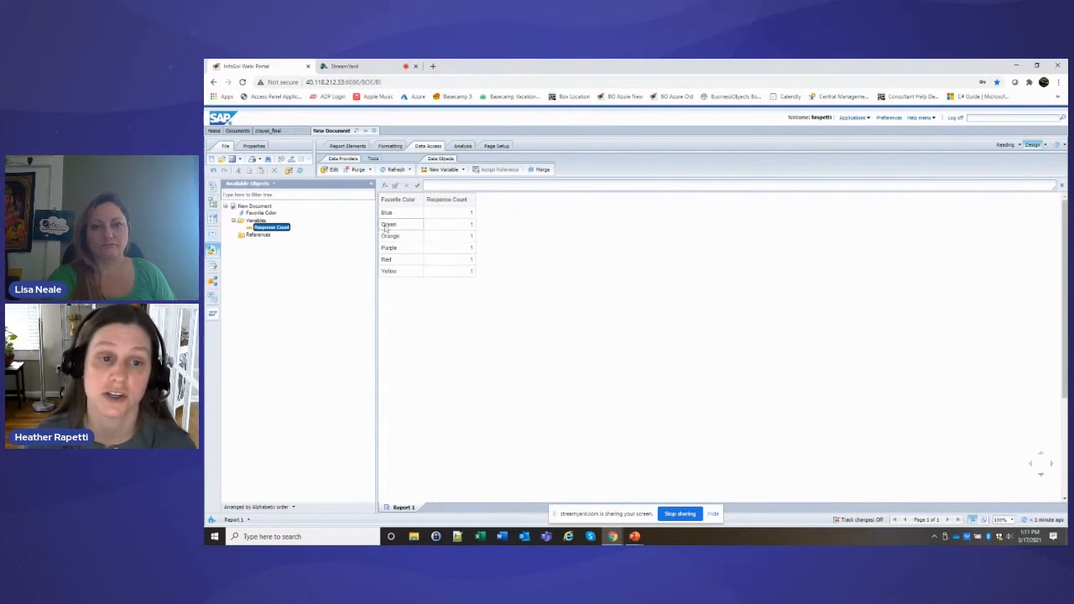
# Change the Response Count variable's formula to =Count([Favorite Color];All) so it counts duplicate responses.
pyautogui.rightClick(275, 232)
pyautogui.click(302, 235)
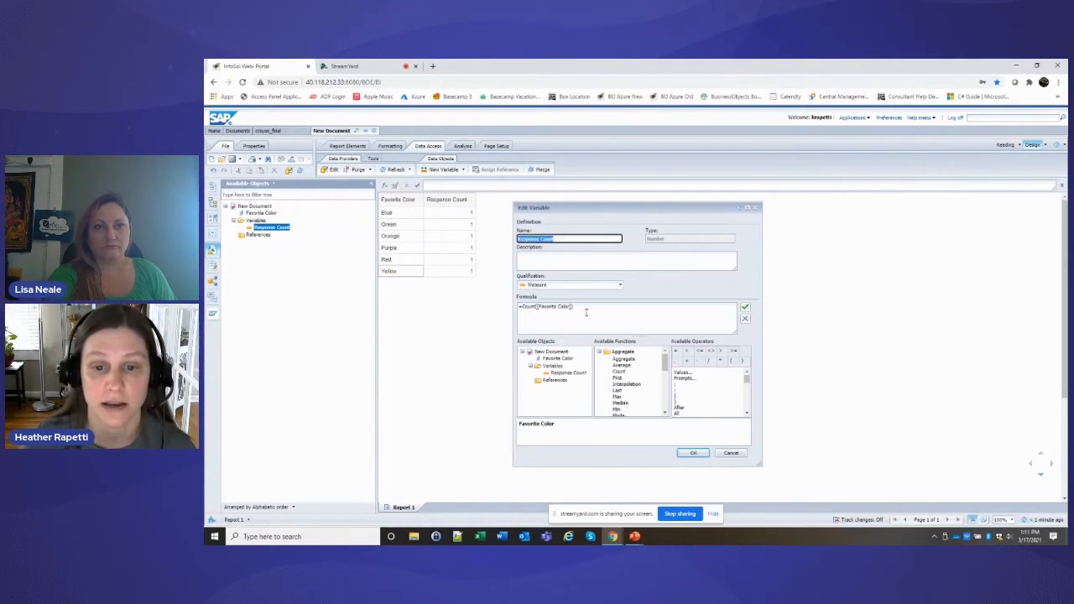
pyautogui.click(587, 311)
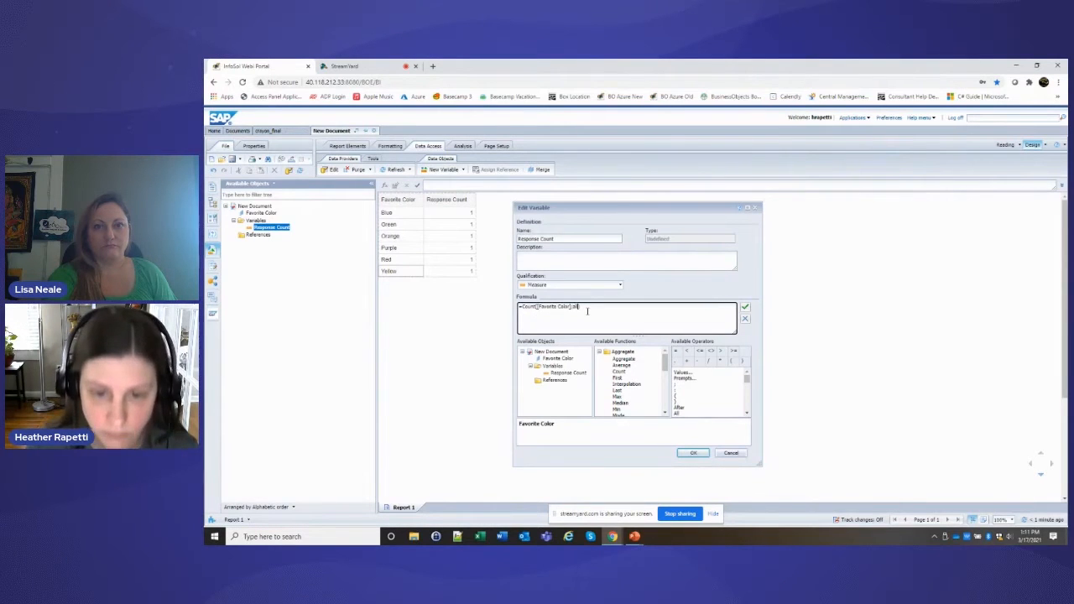
pyautogui.click(690, 453)
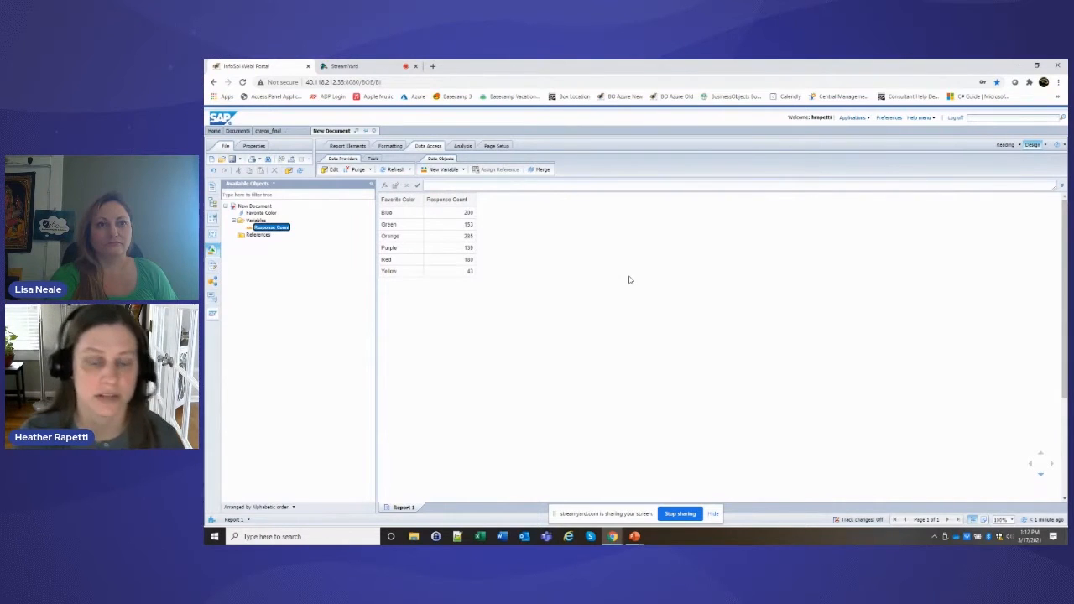
# Add a Sum total beneath the Response Count column of the table.
pyautogui.click(457, 247)
pyautogui.click(463, 146)
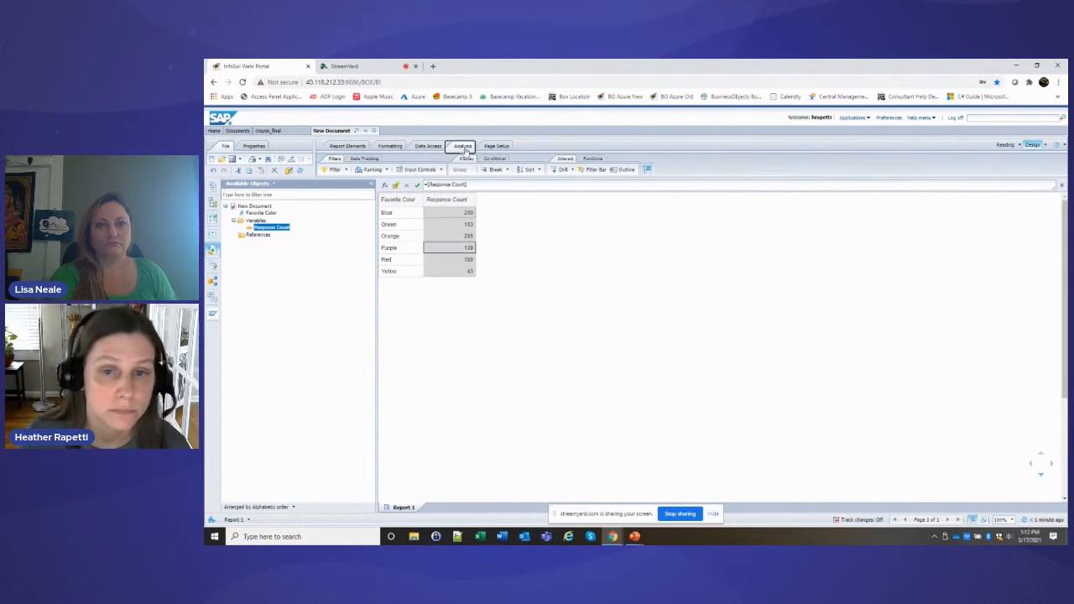
pyautogui.click(592, 158)
pyautogui.click(561, 169)
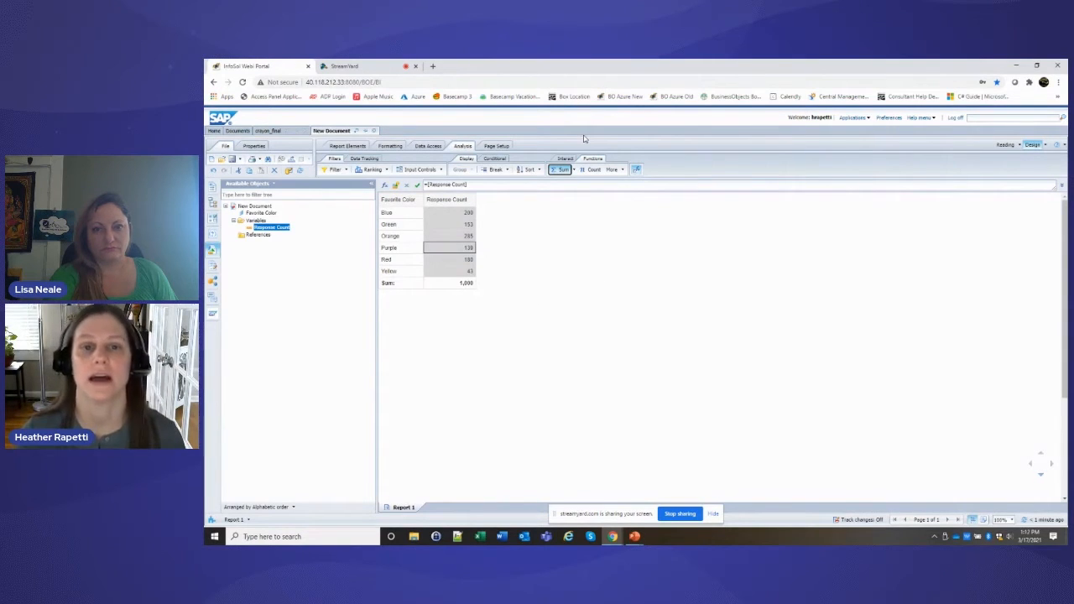
pyautogui.click(546, 240)
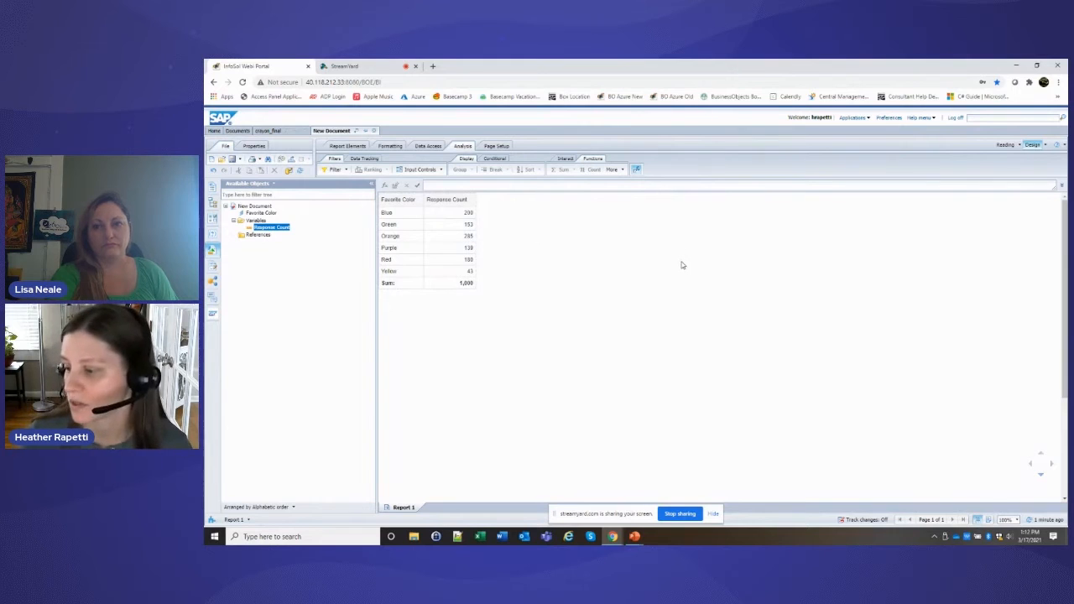
# Create a measure variable named Max Response Count with the formula =Max([Response Count]).
pyautogui.click(428, 146)
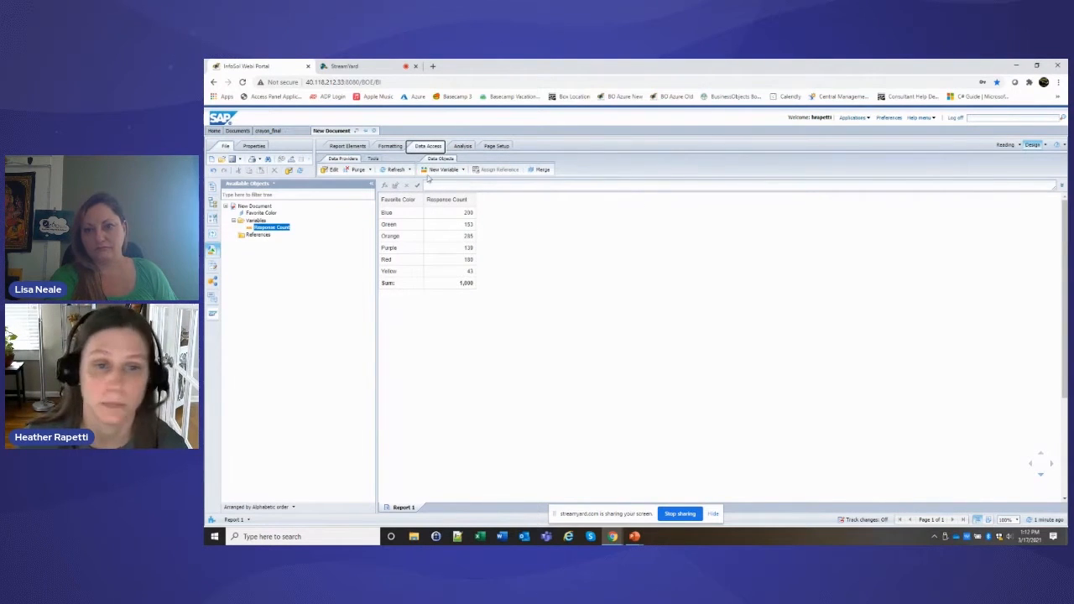
pyautogui.click(429, 169)
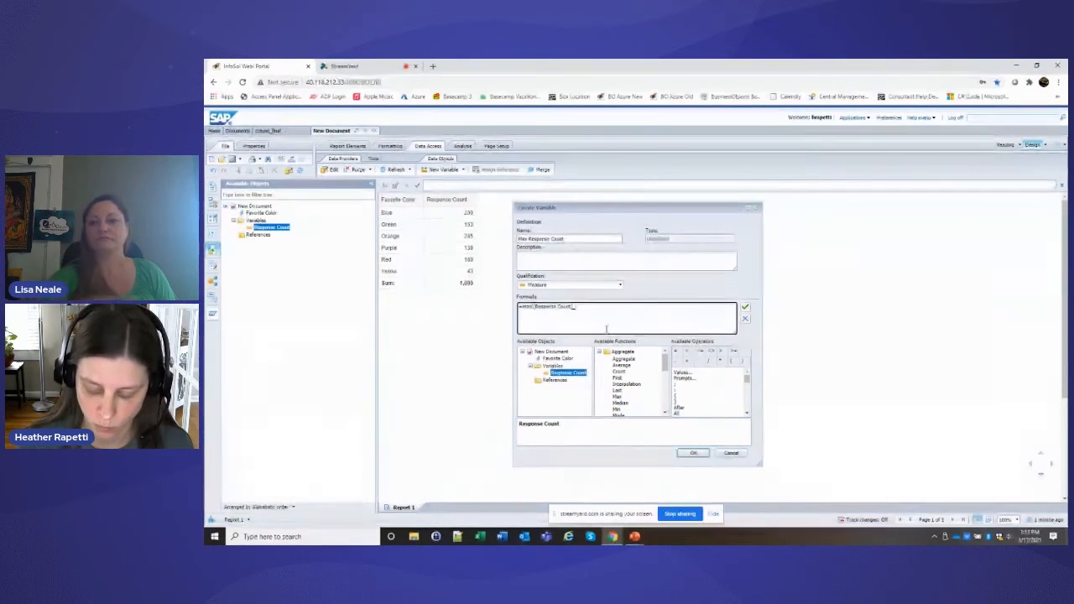
pyautogui.click(704, 454)
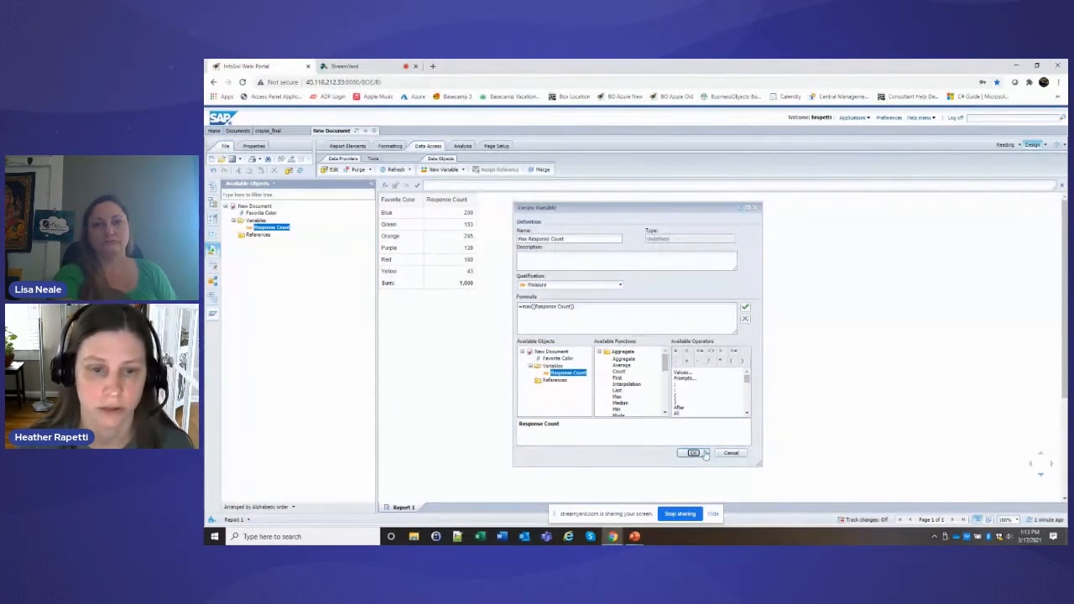
# Add Max Response Count as the table's last column and also as a separate block below the table.
pyautogui.moveTo(273, 228); pyautogui.dragTo(476, 237)
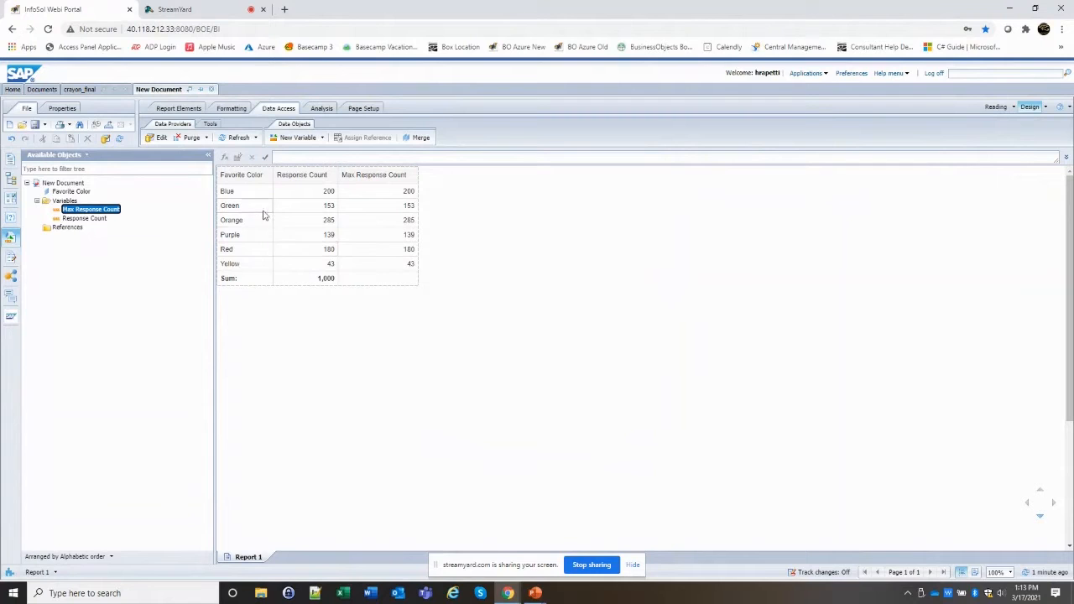
pyautogui.moveTo(112, 210); pyautogui.dragTo(296, 317)
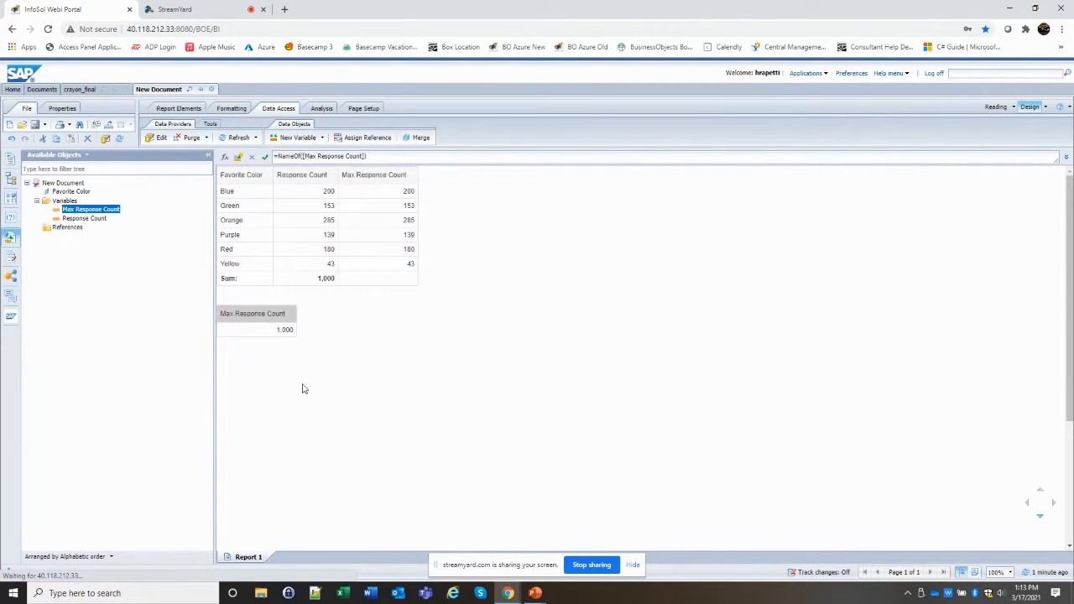
pyautogui.click(413, 360)
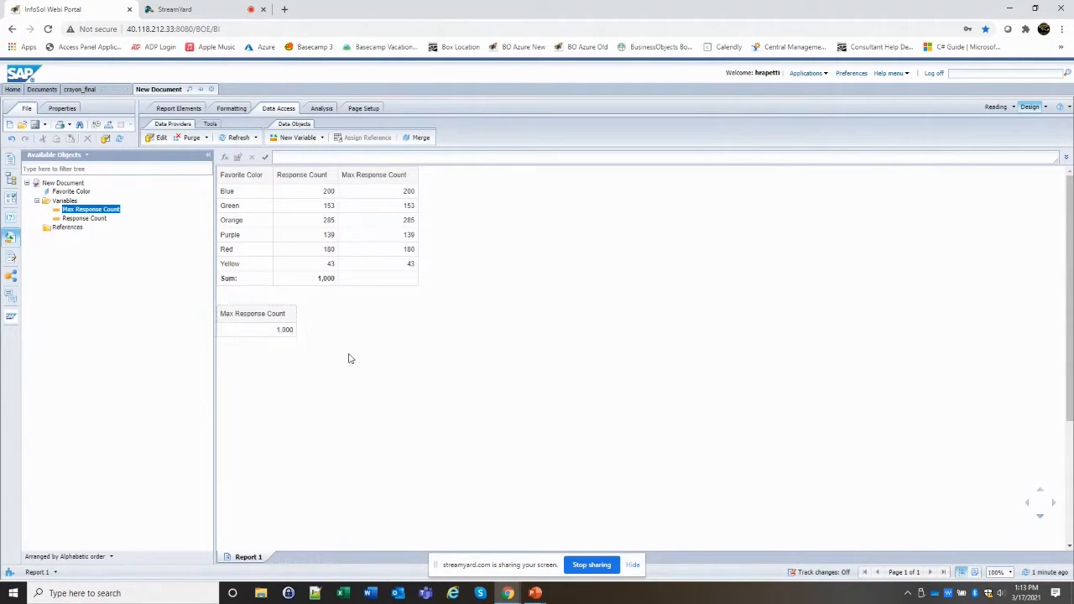
# Edit the Max Response Count formula to add a ForEach context operator on Favorite Color after [Response Count] inside Max.
pyautogui.doubleClick(111, 209)
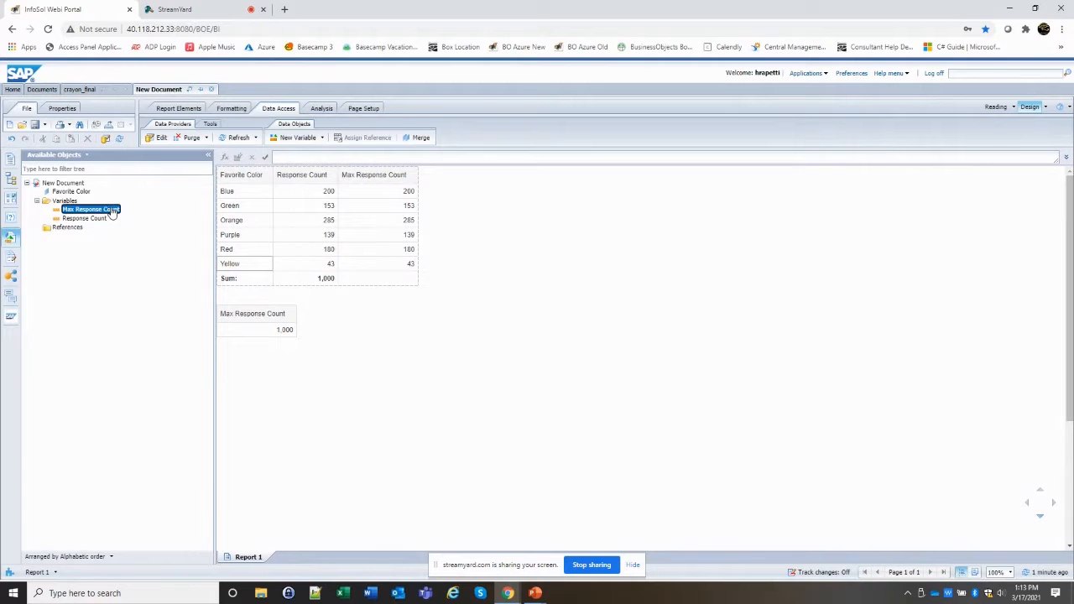
pyautogui.moveTo(621, 181); pyautogui.dragTo(693, 150)
pyautogui.scroll(-4, 691, 392)
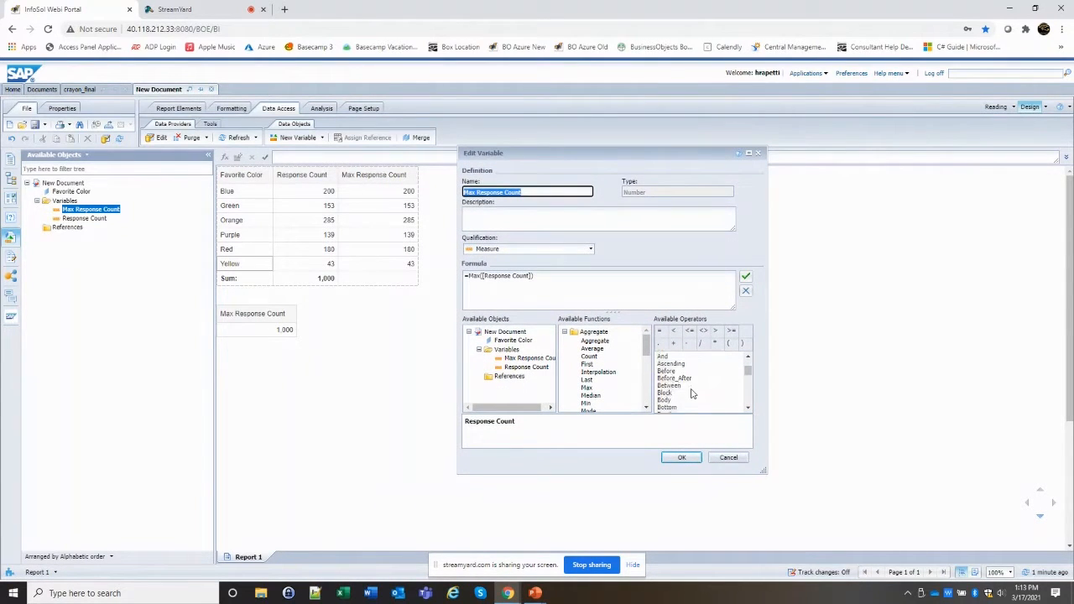
pyautogui.scroll(-3, 691, 393)
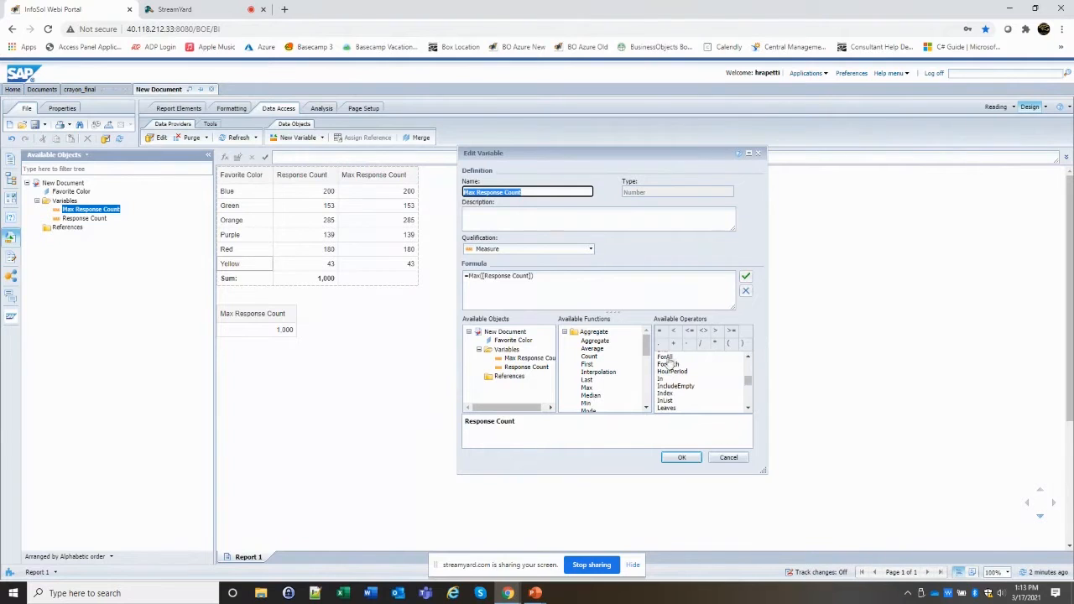
pyautogui.click(665, 358)
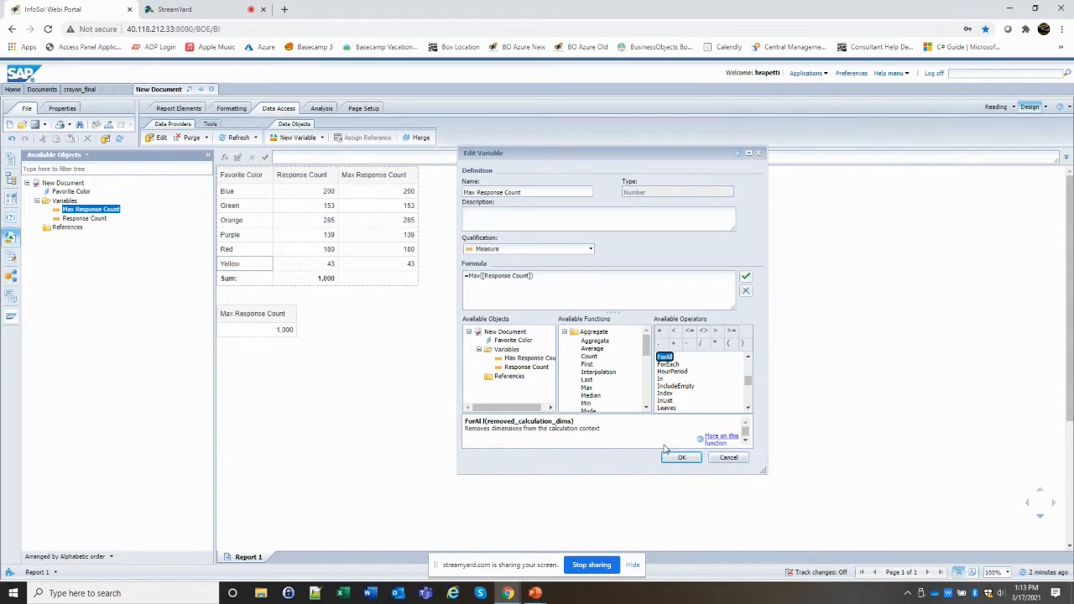
pyautogui.click(667, 364)
pyautogui.click(562, 277)
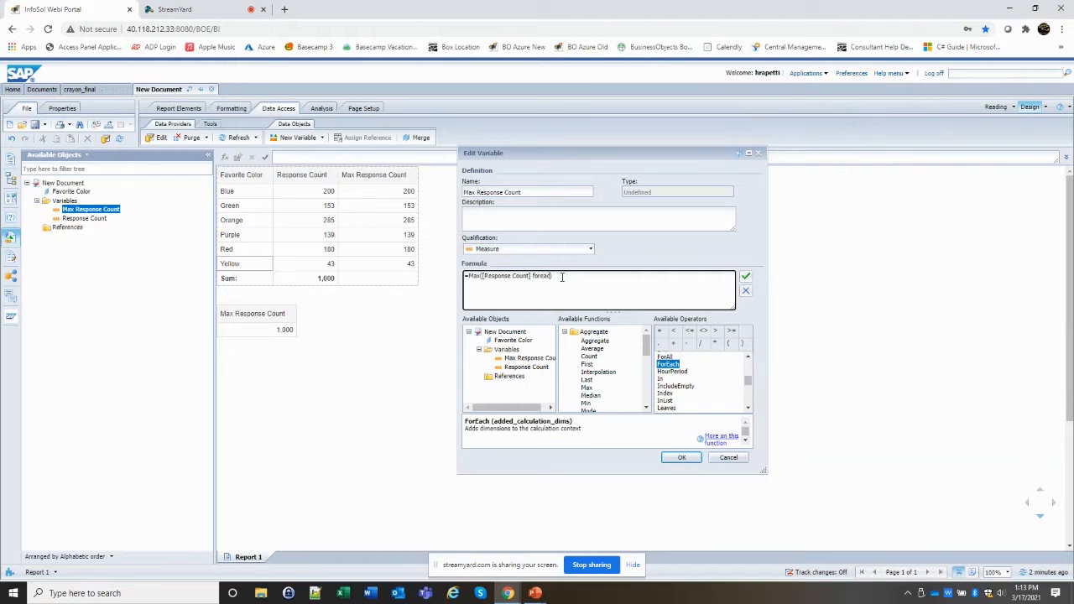
pyautogui.doubleClick(513, 340)
pyautogui.click(672, 460)
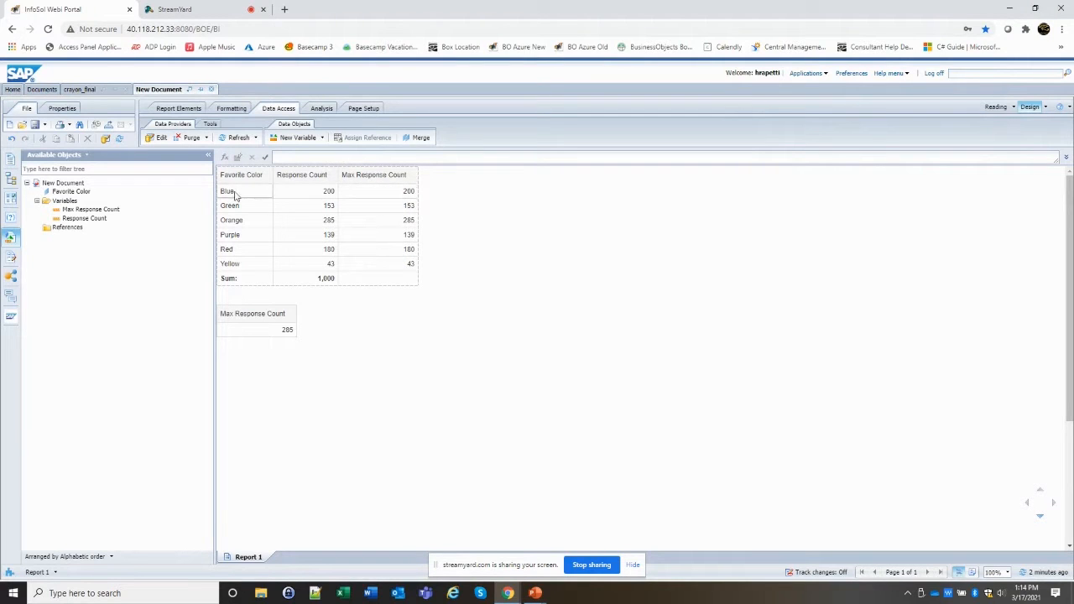
# Duplicate the Favorite Color table and place the copy beside the original, level with its header row.
pyautogui.rightClick(419, 242)
pyautogui.click(440, 250)
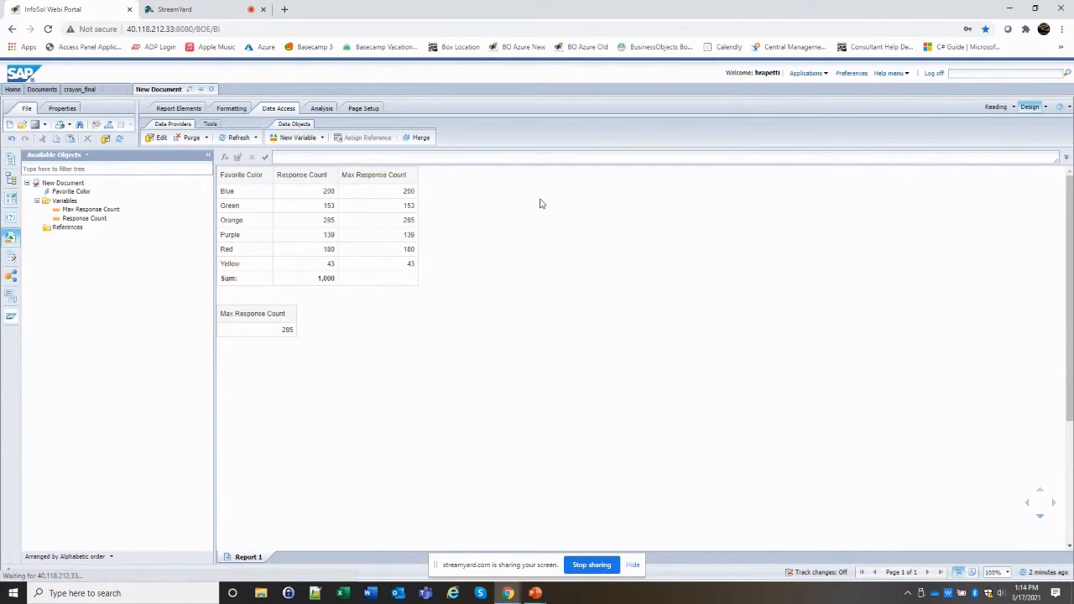
pyautogui.rightClick(542, 203)
pyautogui.click(571, 240)
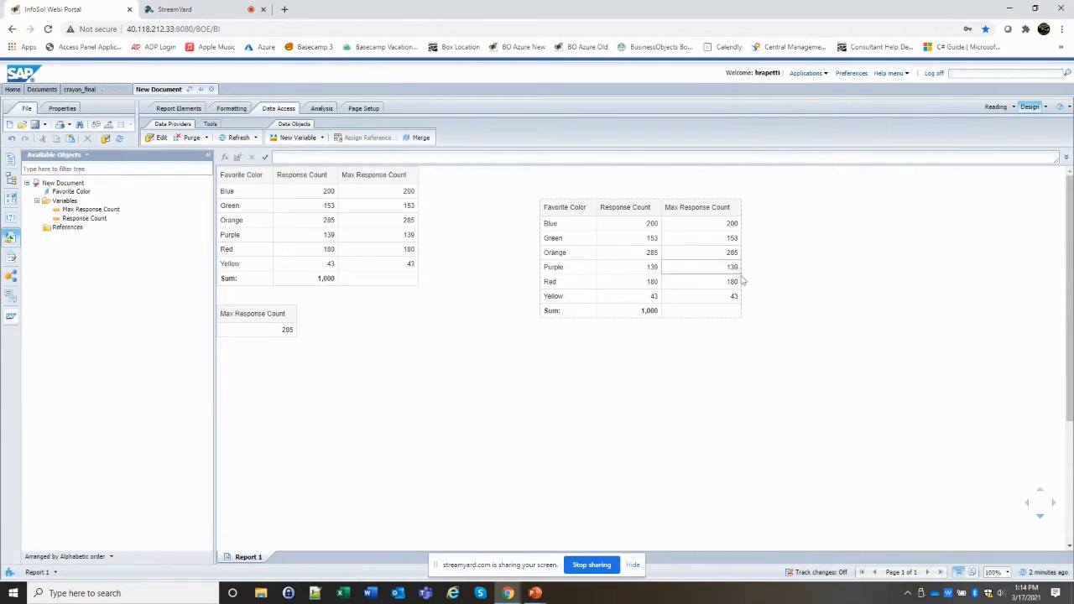
pyautogui.moveTo(562, 250); pyautogui.dragTo(483, 217)
# Delete the Favorite Color column from the copied table.
pyautogui.click(479, 211)
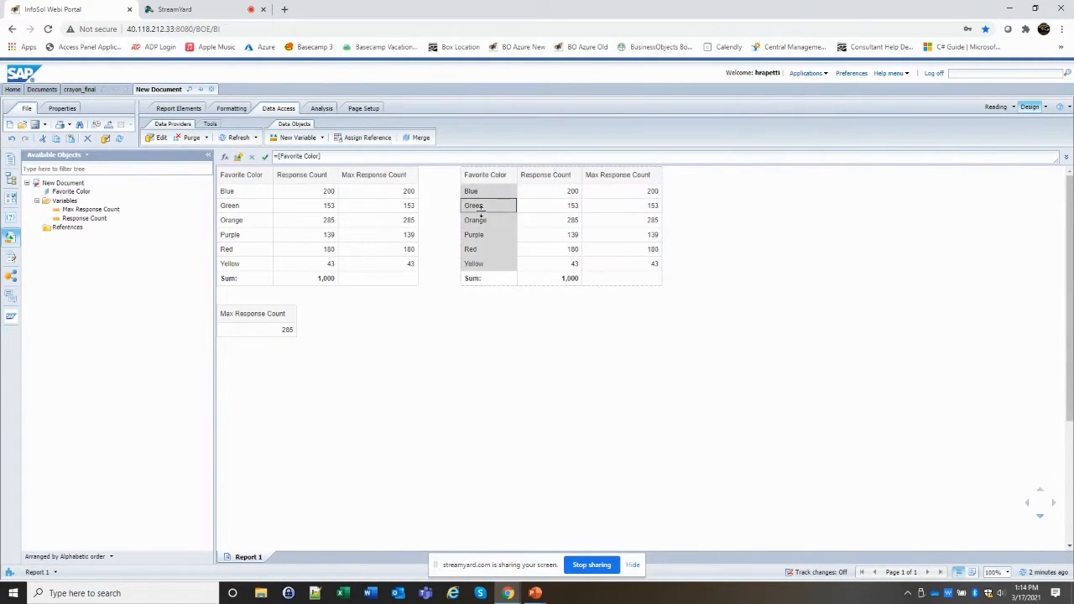
pyautogui.rightClick(479, 211)
pyautogui.click(504, 286)
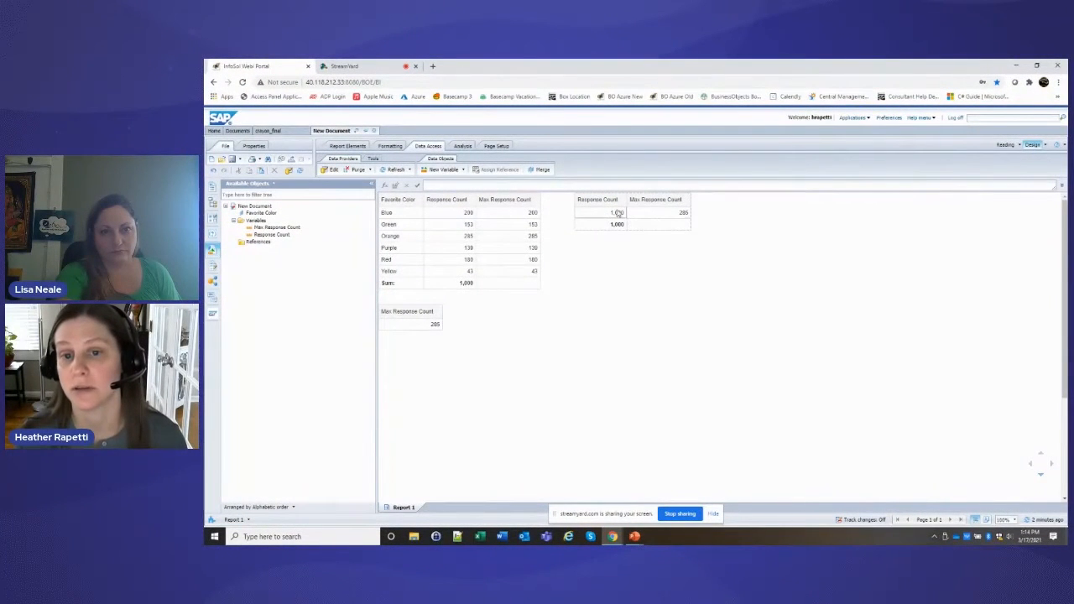
# Add a filter to the copied table that limits Favorite Color to Red.
pyautogui.rightClick(693, 225)
pyautogui.moveTo(738, 319)
pyautogui.click(780, 319)
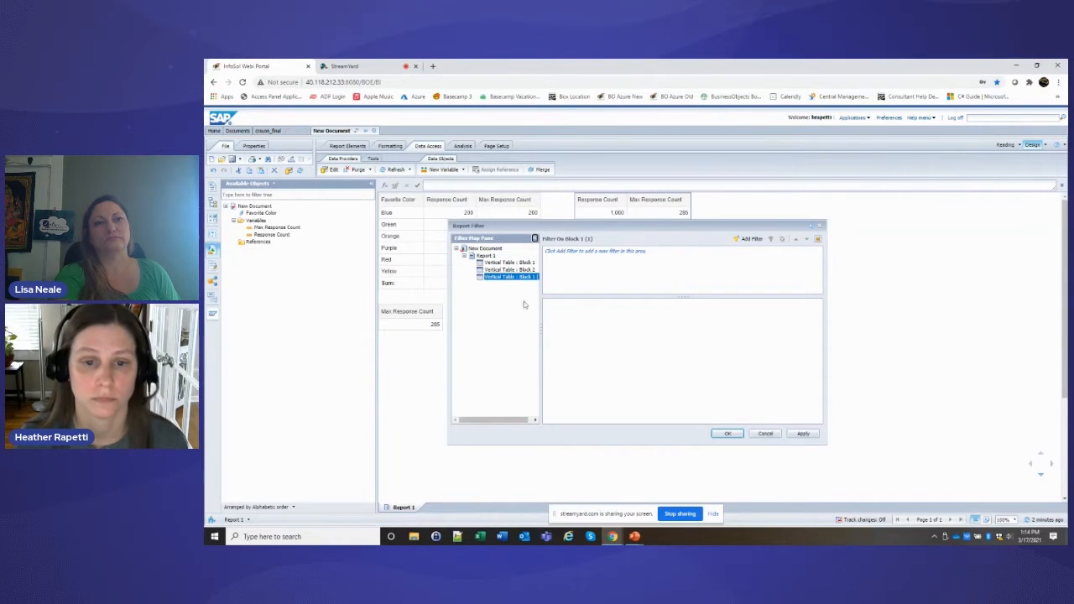
pyautogui.click(749, 239)
pyautogui.doubleClick(591, 281)
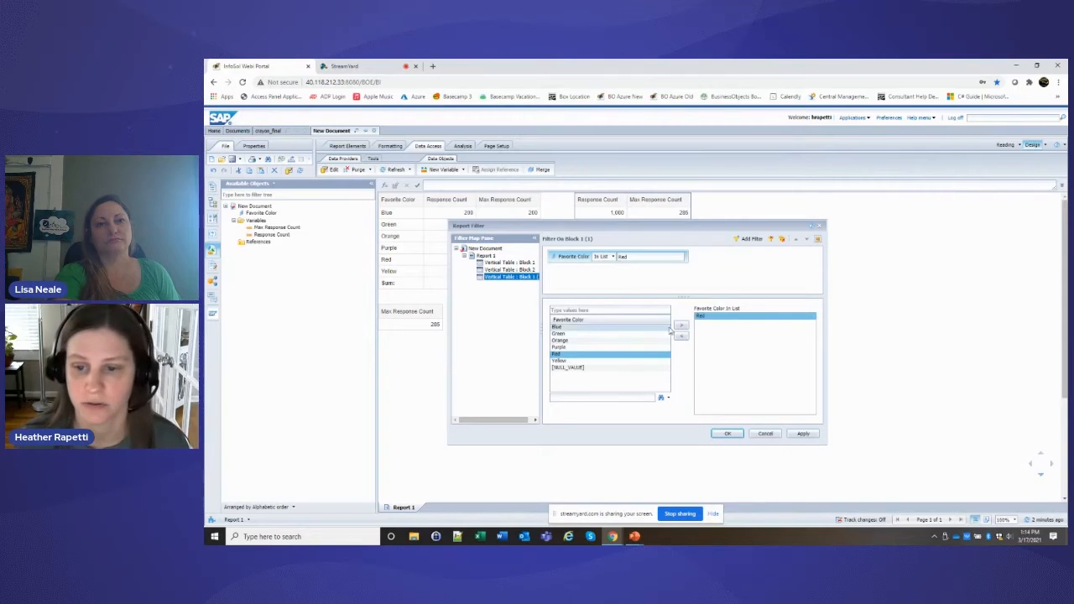
pyautogui.click(727, 433)
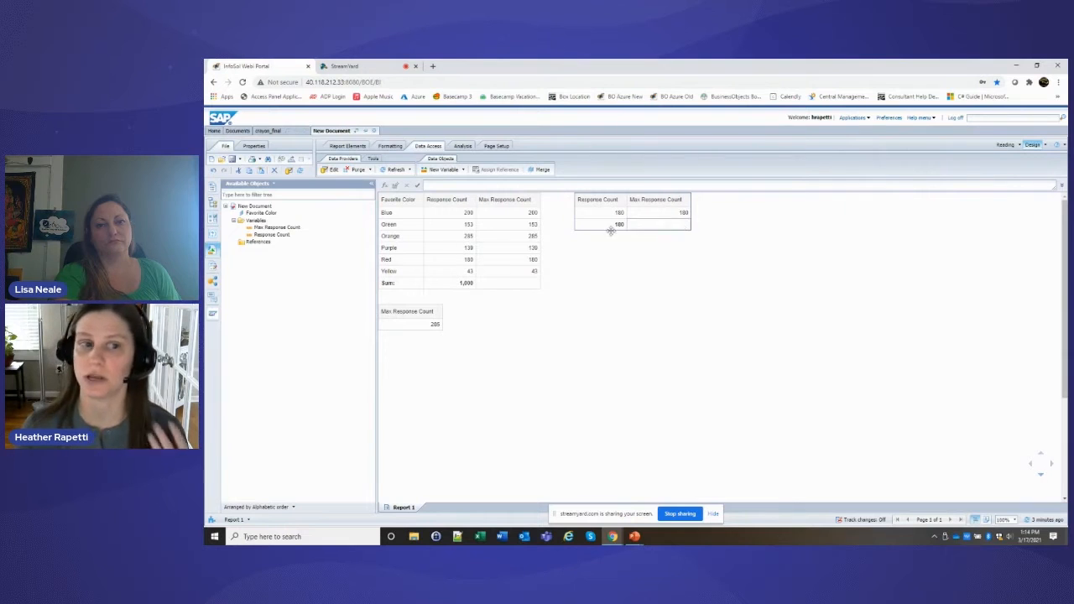
# Wrap the Max Response Count formula in NoFilter so it reads =NoFilter(Max([Response Count] ForEach([Favorite Color]))).
pyautogui.doubleClick(277, 227)
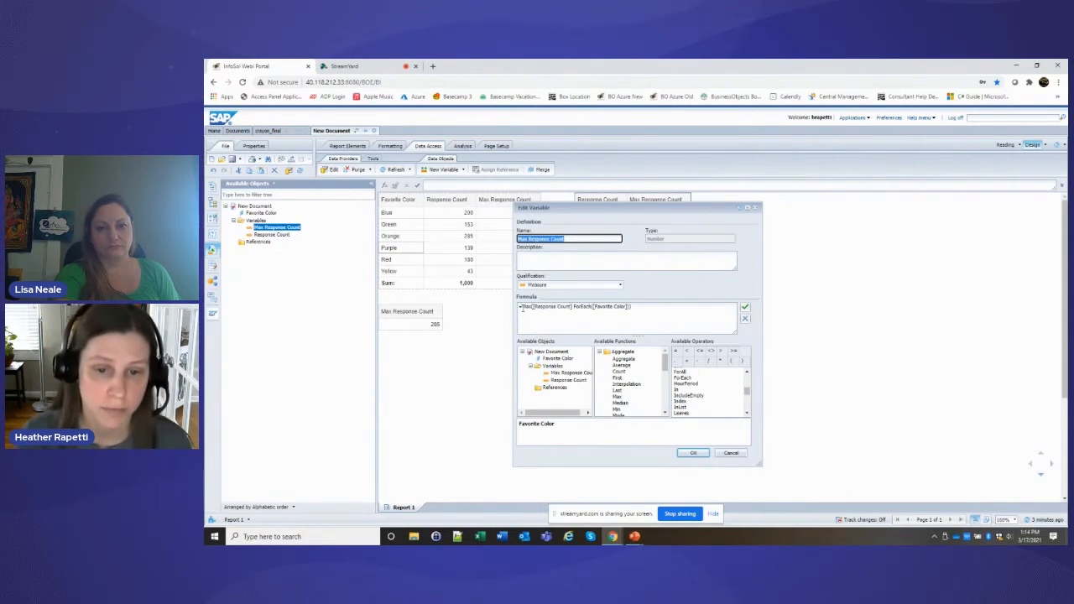
pyautogui.write('nofilter(')
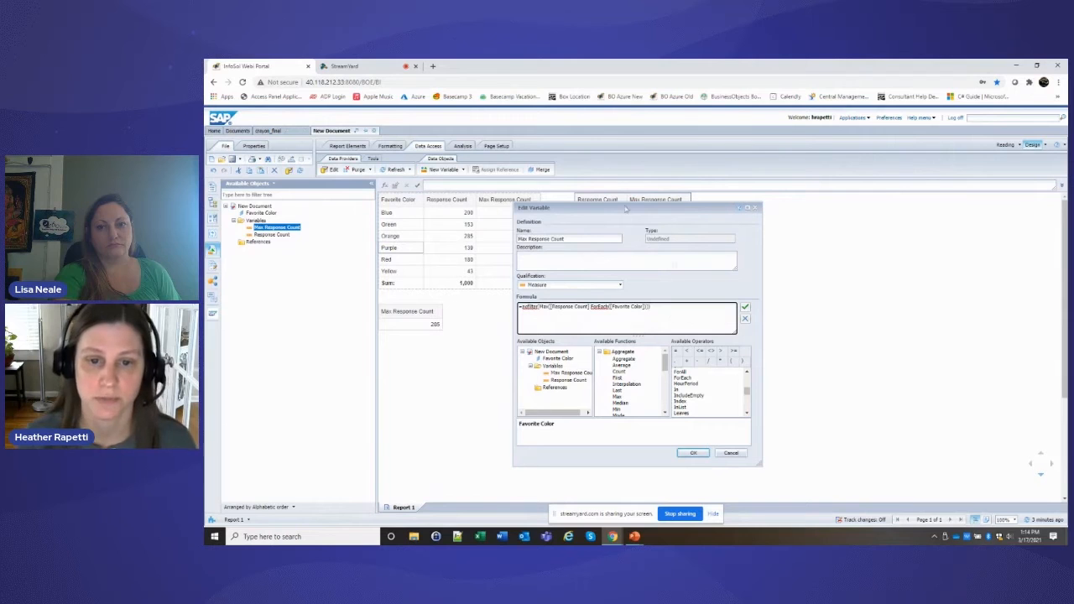
pyautogui.click(693, 452)
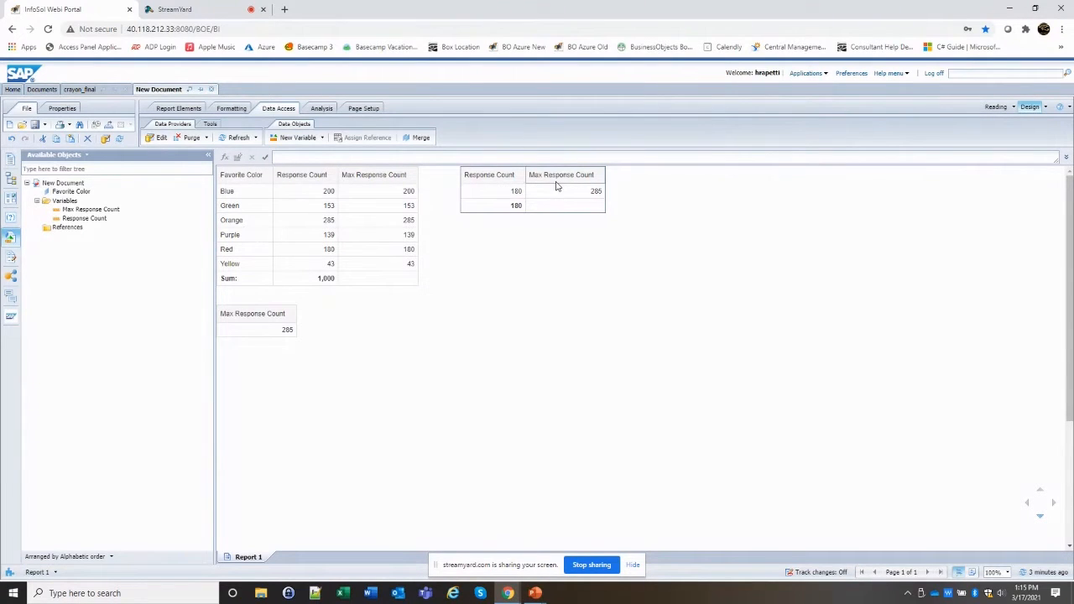
# Insert a column after Max Response Count in the filtered table and give its body cell the formula =[Response Count].
pyautogui.rightClick(592, 191)
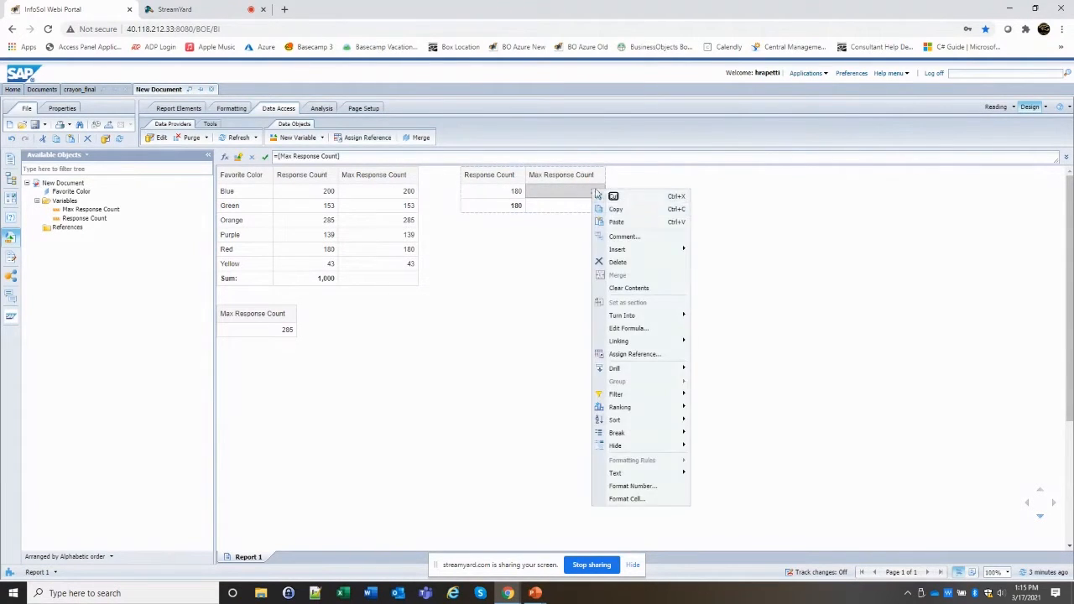
pyautogui.moveTo(629, 252)
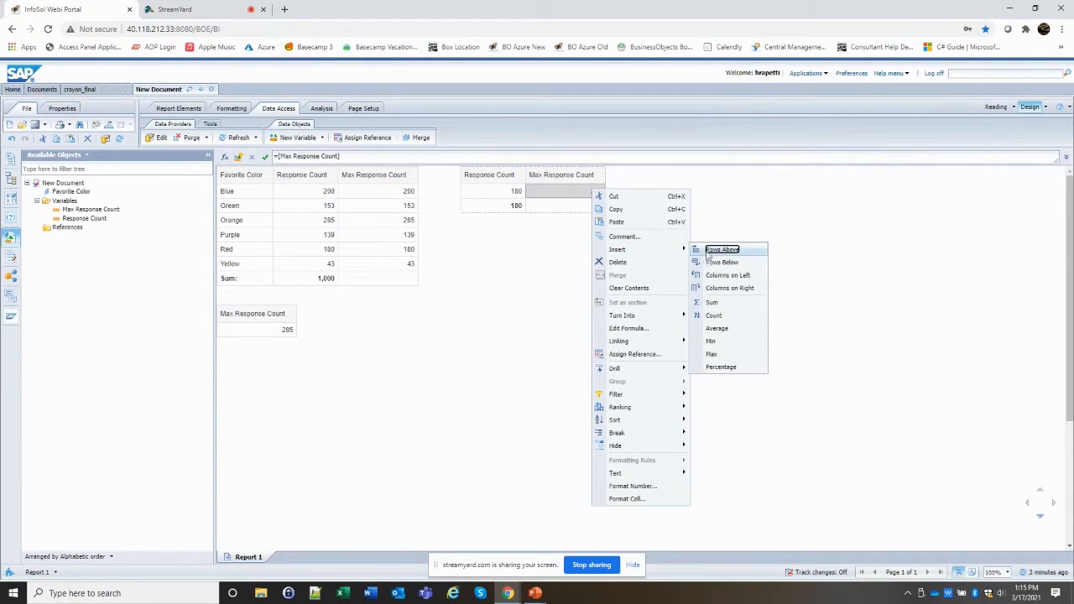
pyautogui.click(736, 288)
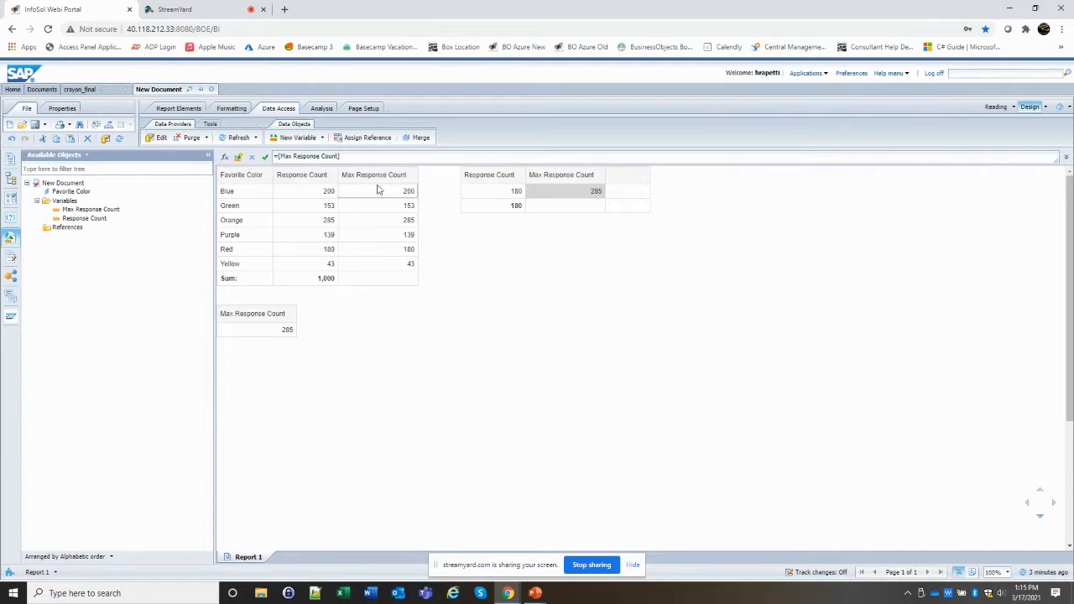
pyautogui.click(502, 194)
pyautogui.click(339, 158)
pyautogui.hotkey('ctrl', 'c')
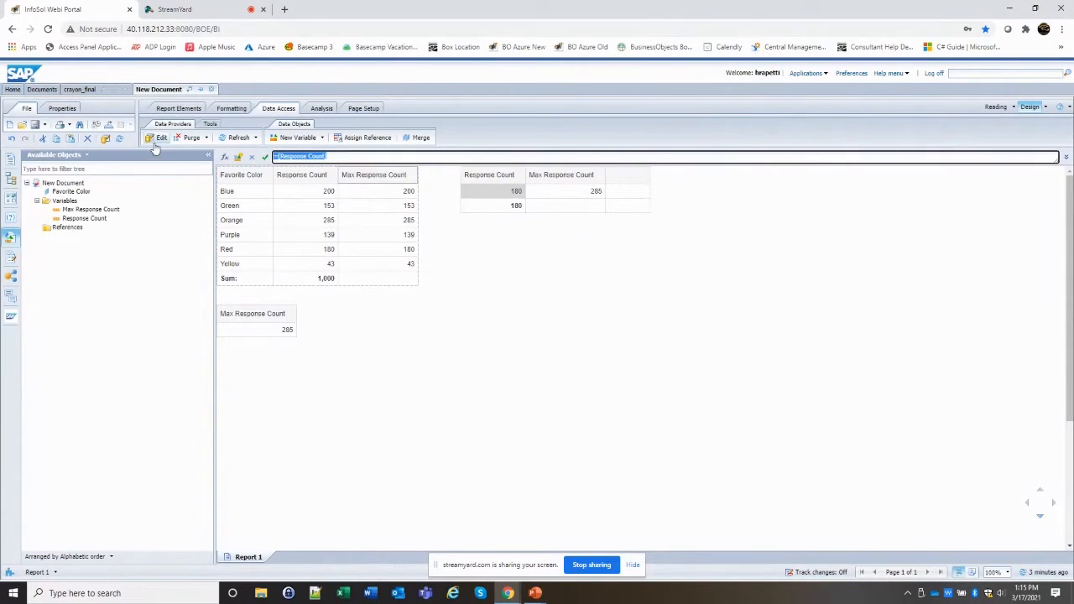
pyautogui.click(635, 196)
pyautogui.click(455, 158)
pyautogui.hotkey('ctrl', 'v')
# Extend the new column's formula to =[Response Count]/[Max Response Count].
pyautogui.click(558, 192)
pyautogui.click(274, 157)
pyautogui.hotkey('ctrl', 'c')
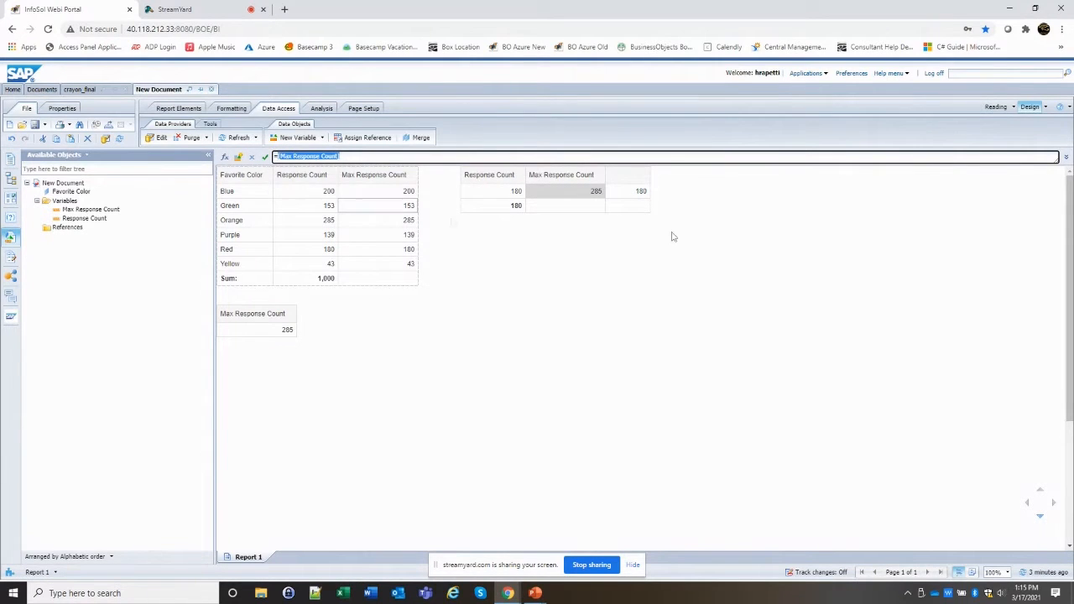
pyautogui.click(638, 193)
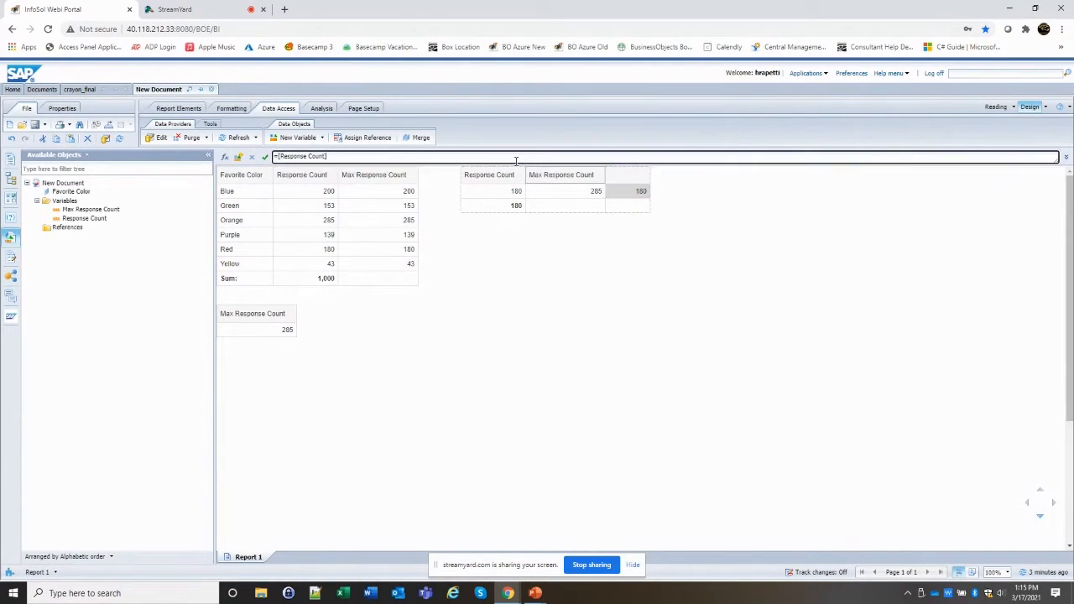
pyautogui.write('/')
pyautogui.hotkey('ctrl', 'v')
pyautogui.press('Return')
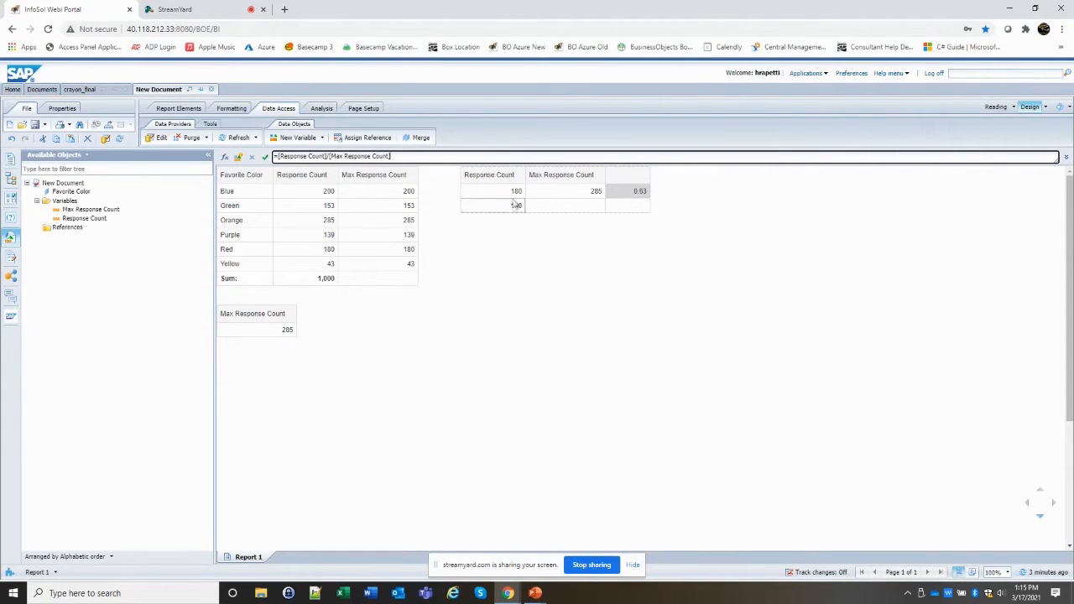
pyautogui.click(704, 210)
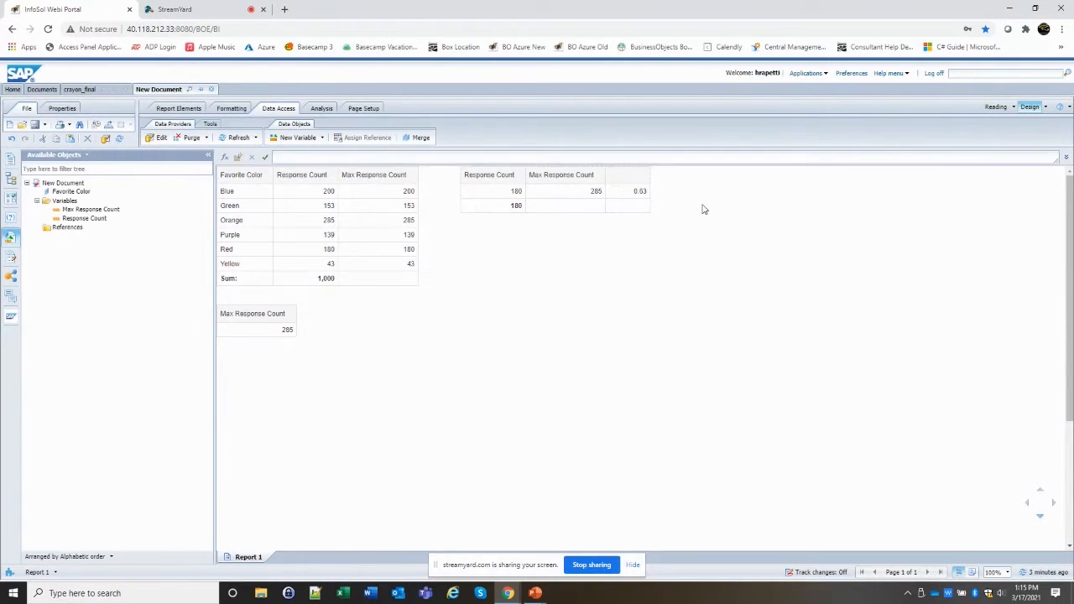
pyautogui.click(627, 191)
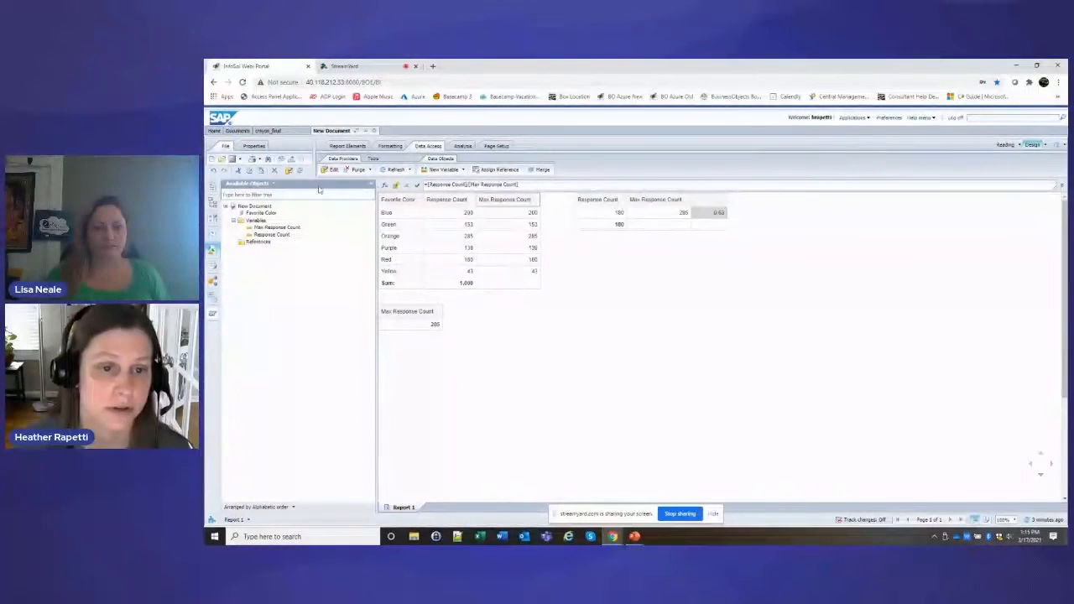
pyautogui.click(385, 185)
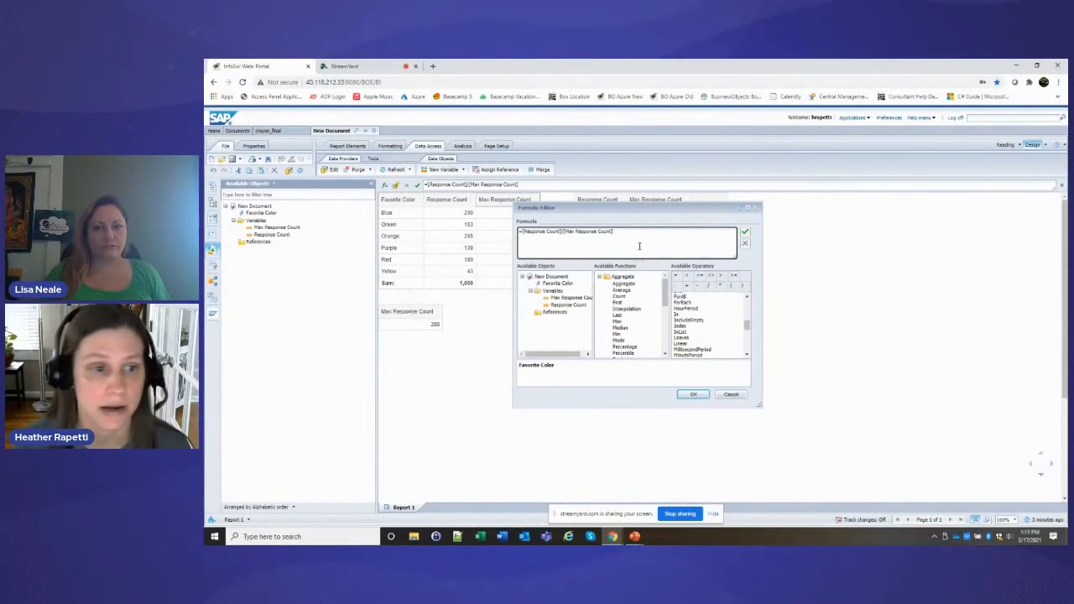
pyautogui.click(730, 394)
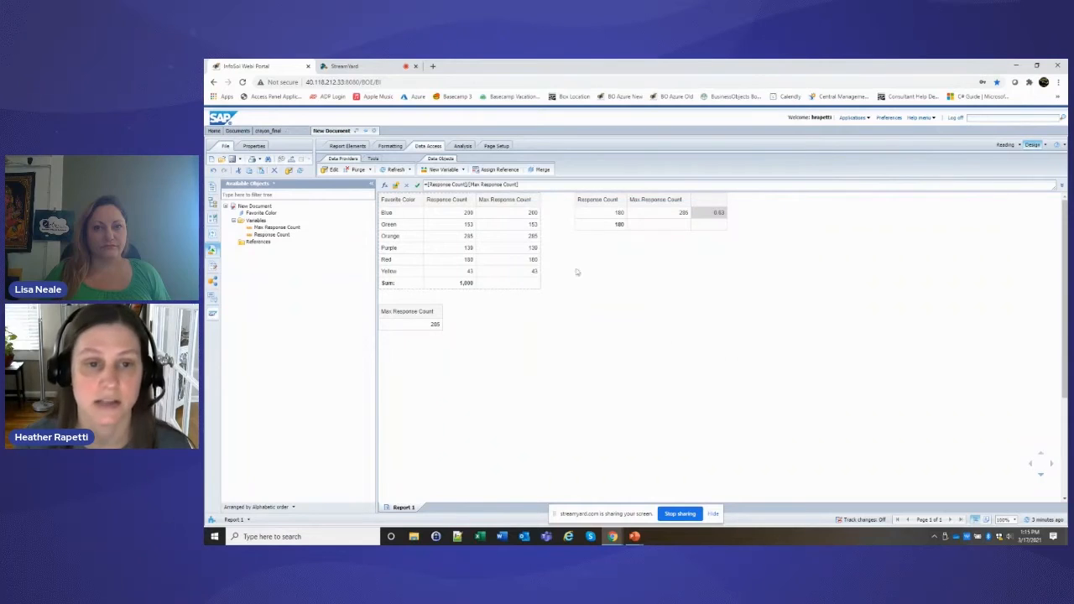
# Create a measure variable named Max Crayon Height with the formula =20.
pyautogui.click(441, 170)
pyautogui.write('Max Crayon Height')
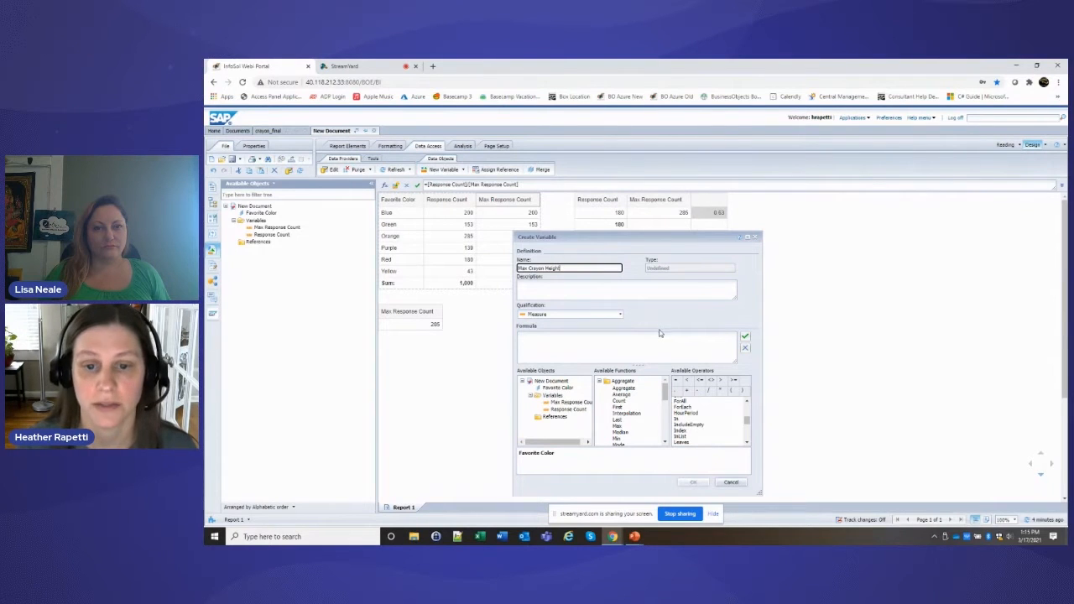
pyautogui.click(658, 335)
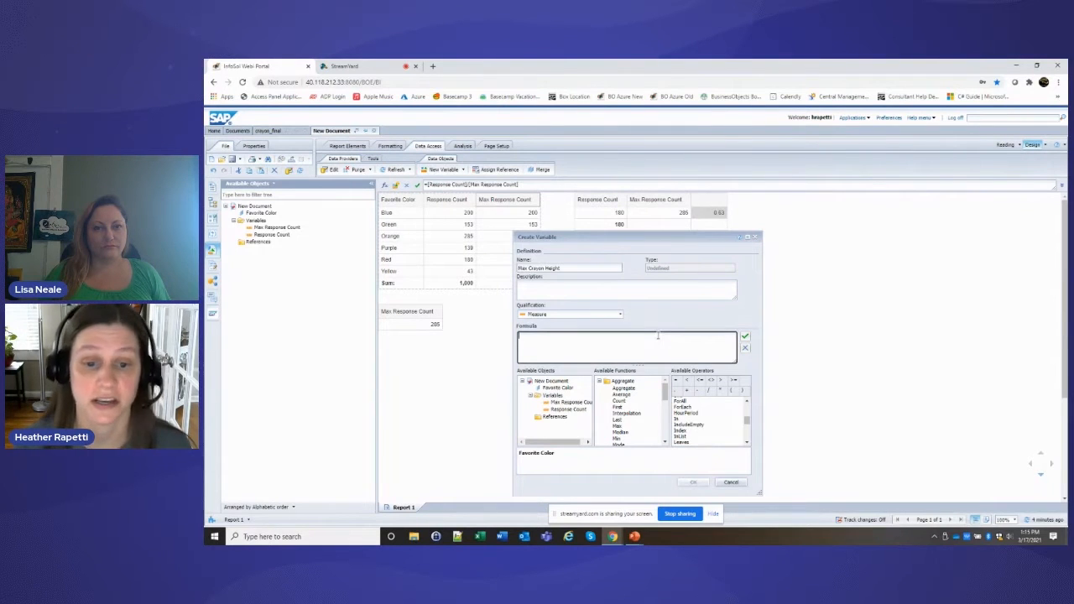
pyautogui.write('=28')
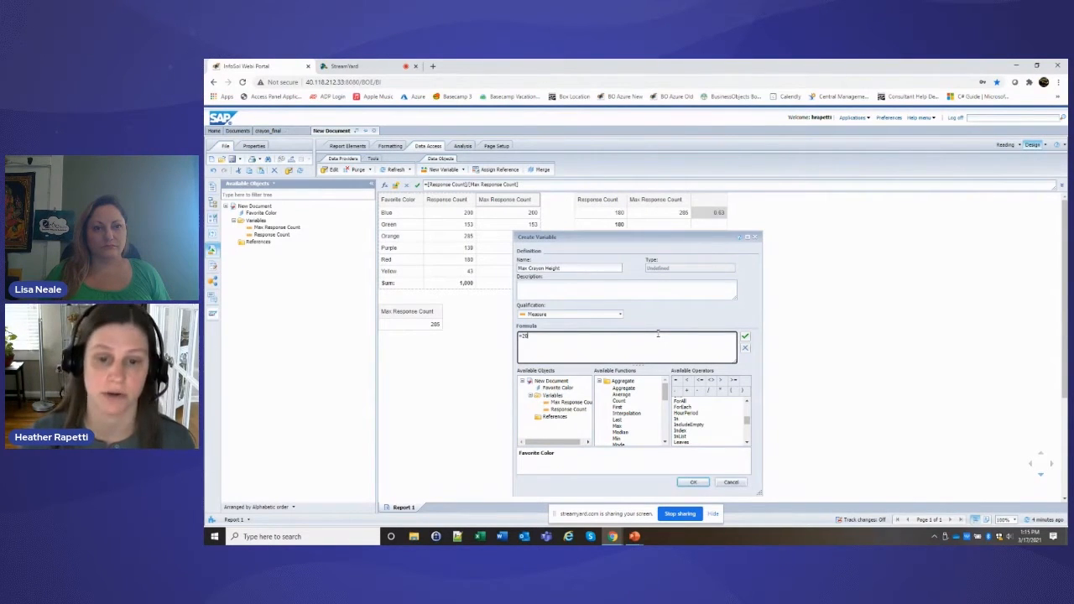
pyautogui.click(694, 482)
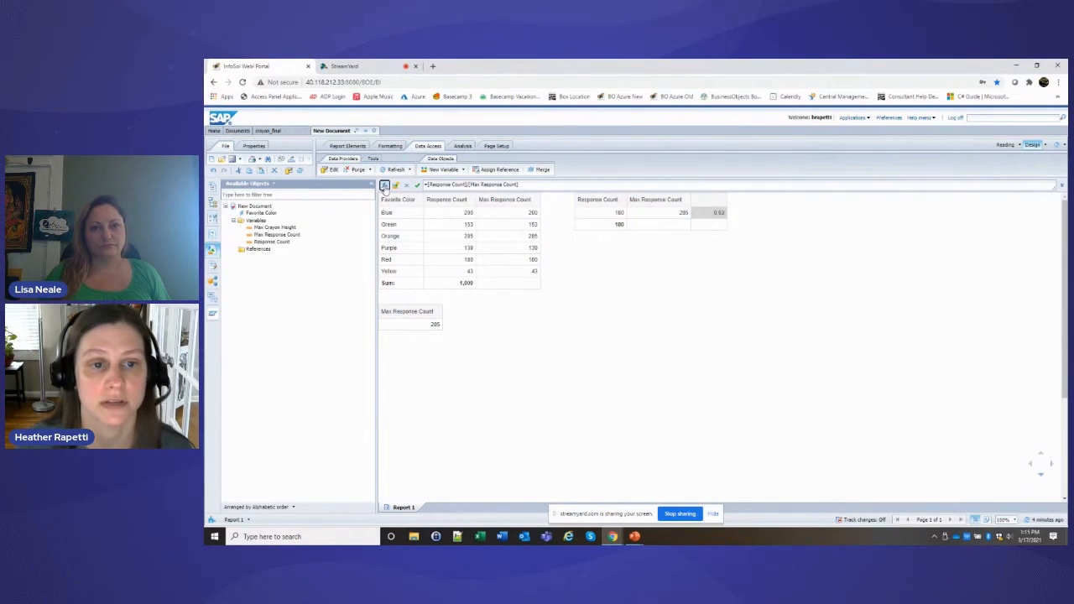
# Multiply the ratio column's formula by [Max Crayon Height].
pyautogui.click(385, 184)
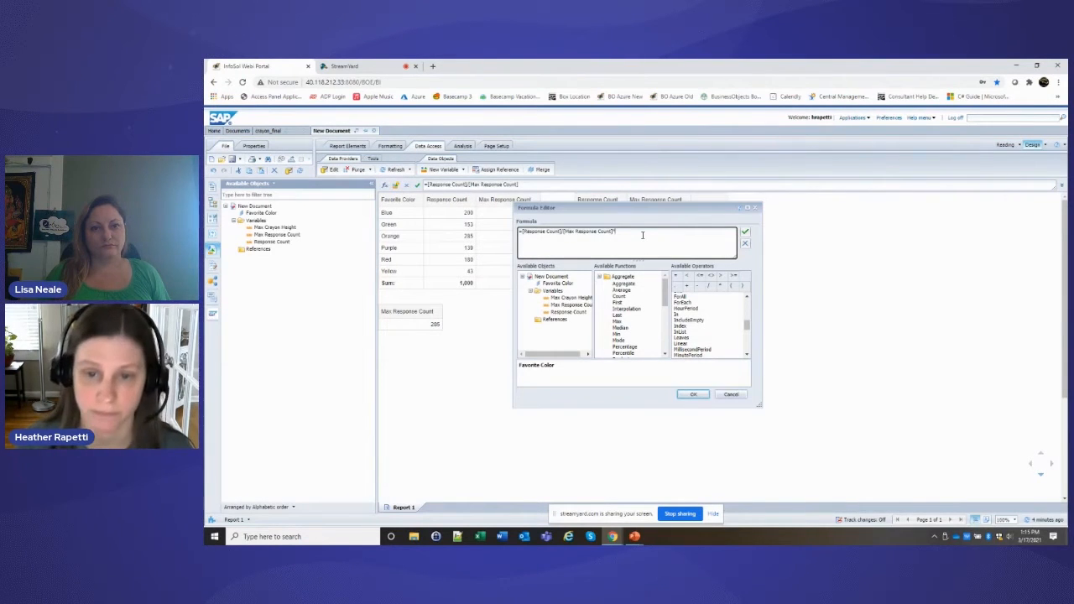
pyautogui.write('*')
pyautogui.doubleClick(574, 297)
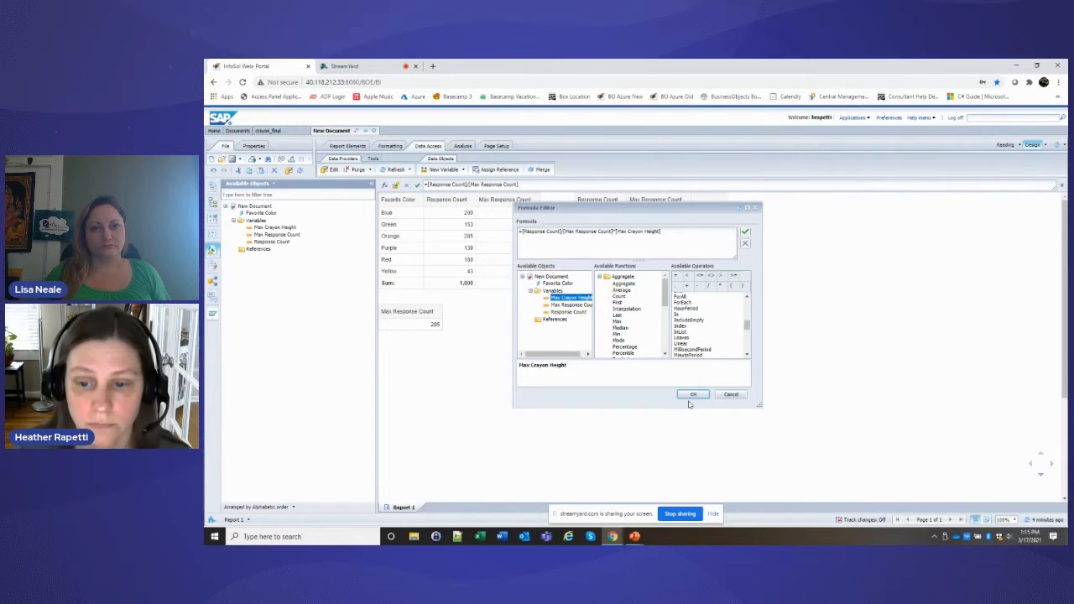
pyautogui.click(691, 394)
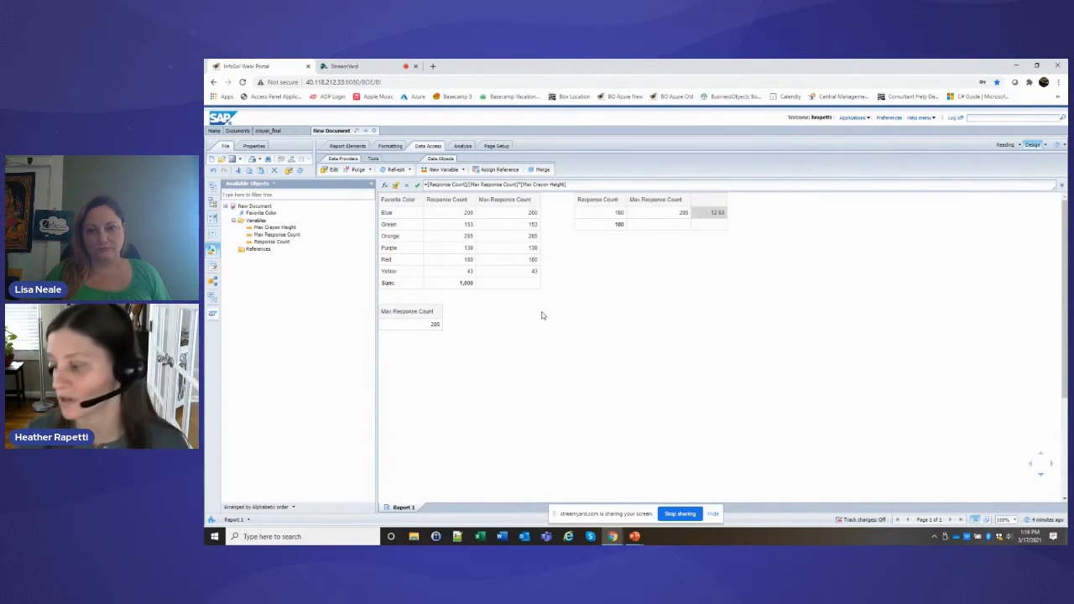
# Wrap the filtered table's last-column formula in Ceil: =Ceil([Response Count]/[Max Response Count]*[Max Crayon Height]).
pyautogui.click(534, 271)
pyautogui.write('ceil(')
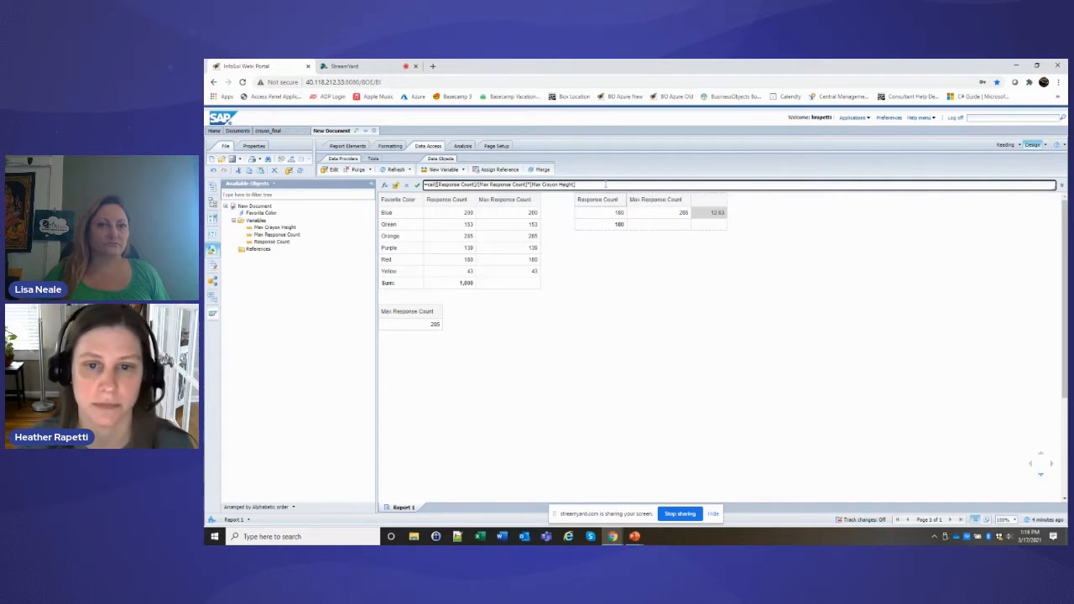
pyautogui.write(')')
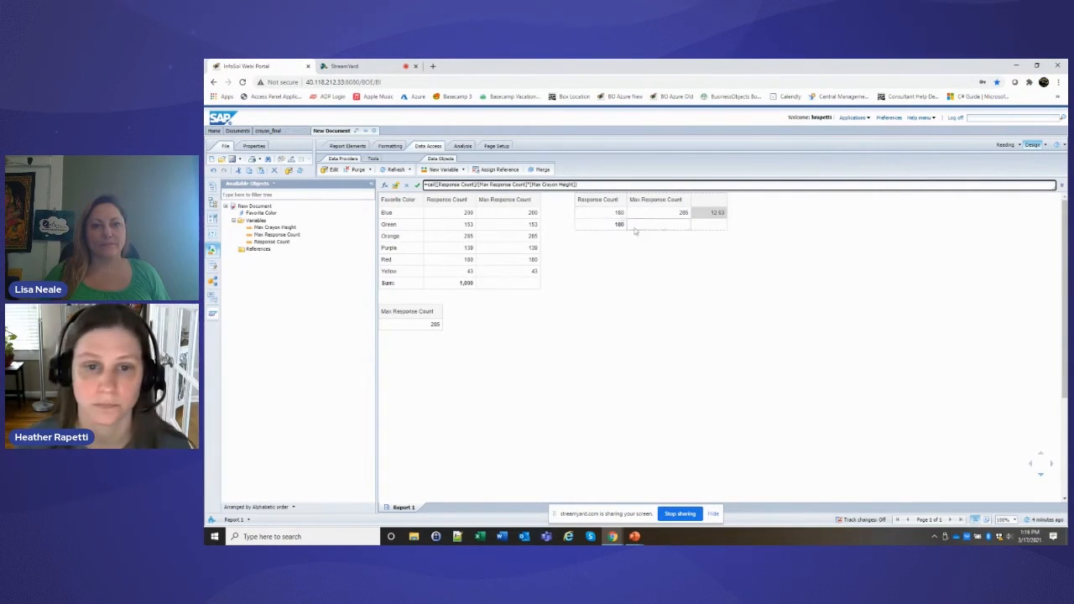
pyautogui.press('Return')
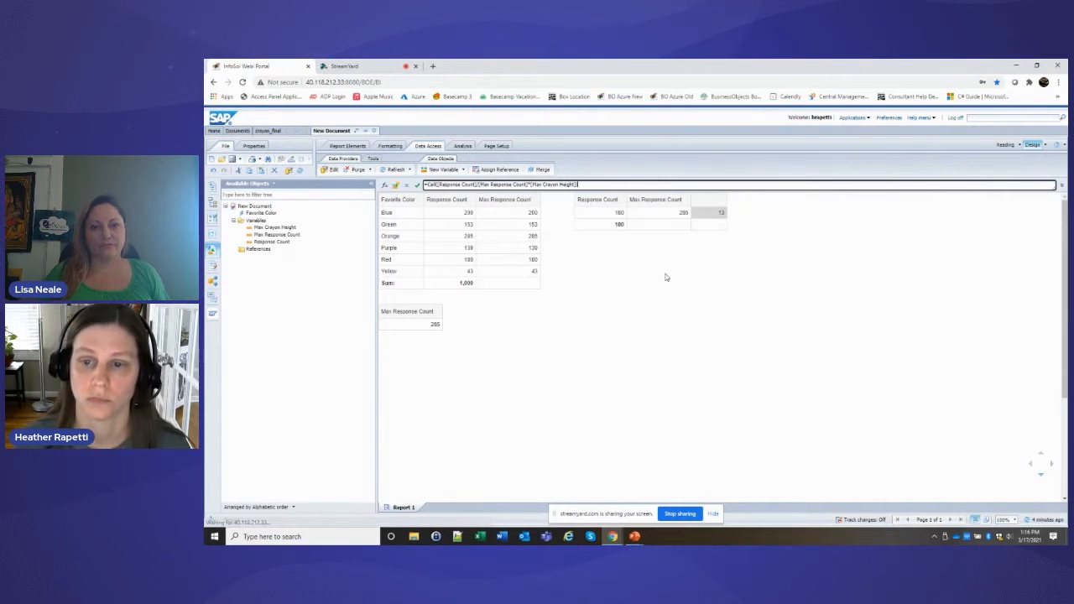
# Save the Ceil formula as a measure variable named Crayon Height.
pyautogui.click(395, 184)
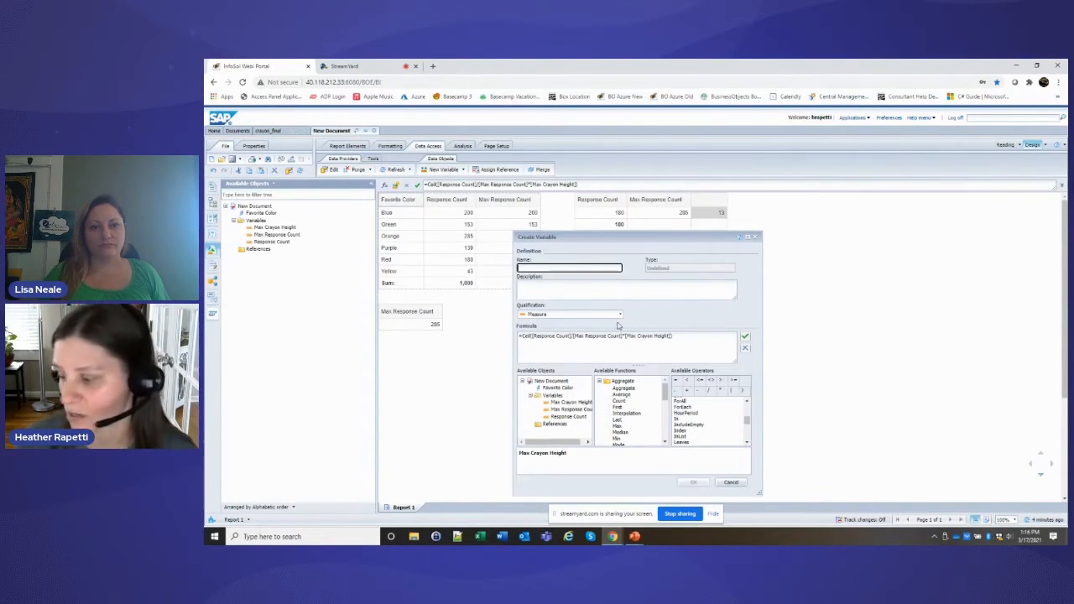
pyautogui.write('Crayon Height')
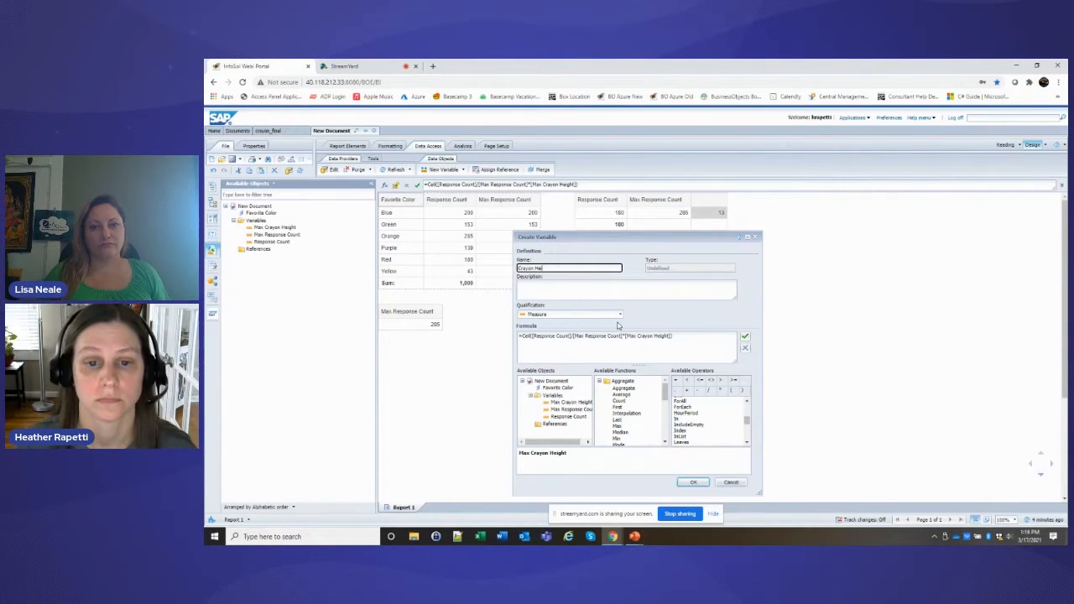
pyautogui.click(693, 482)
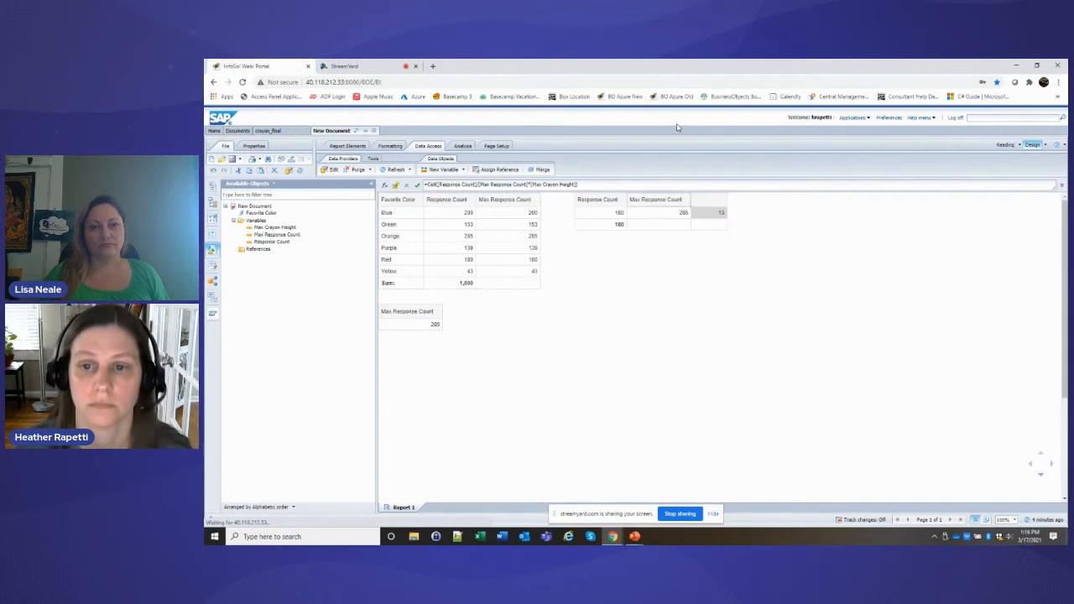
# Change the filtered table's Favorite Color filter value from Red to Orange.
pyautogui.rightClick(727, 219)
pyautogui.moveTo(764, 315)
pyautogui.click(821, 324)
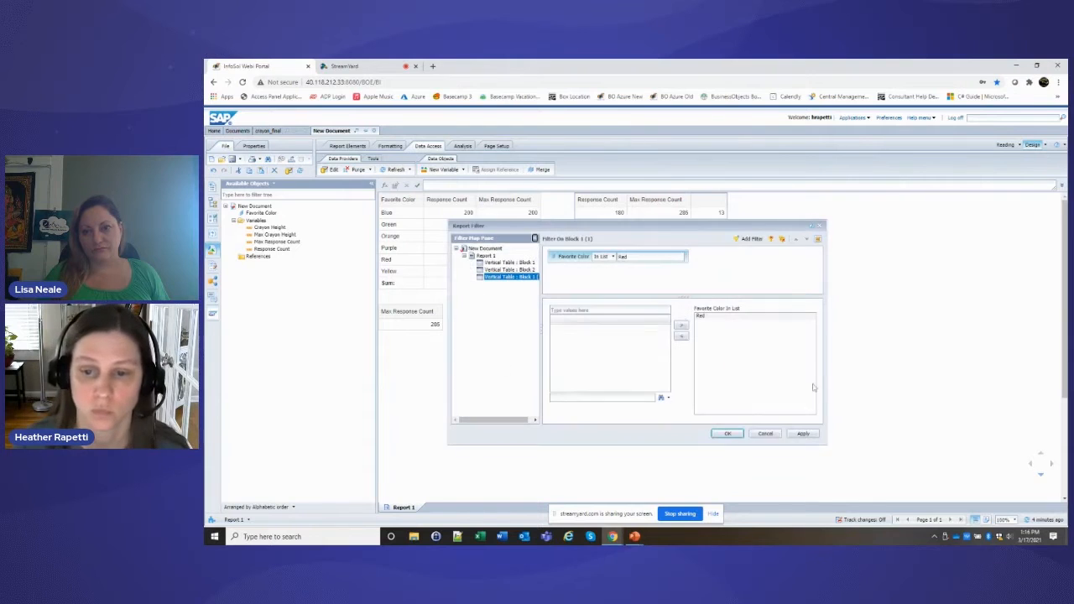
pyautogui.click(700, 315)
pyautogui.click(681, 335)
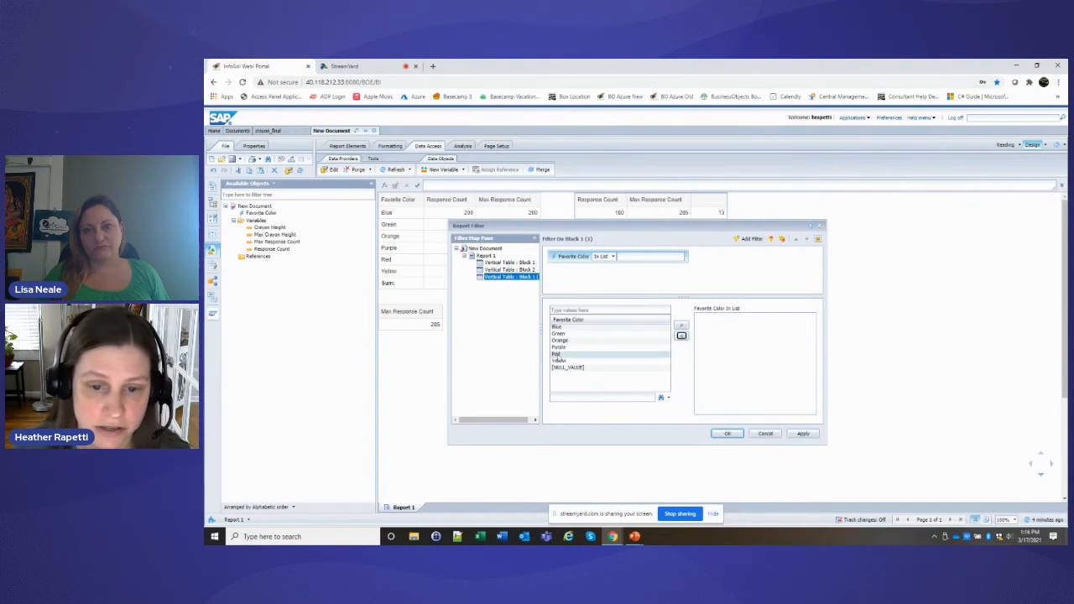
pyautogui.doubleClick(560, 340)
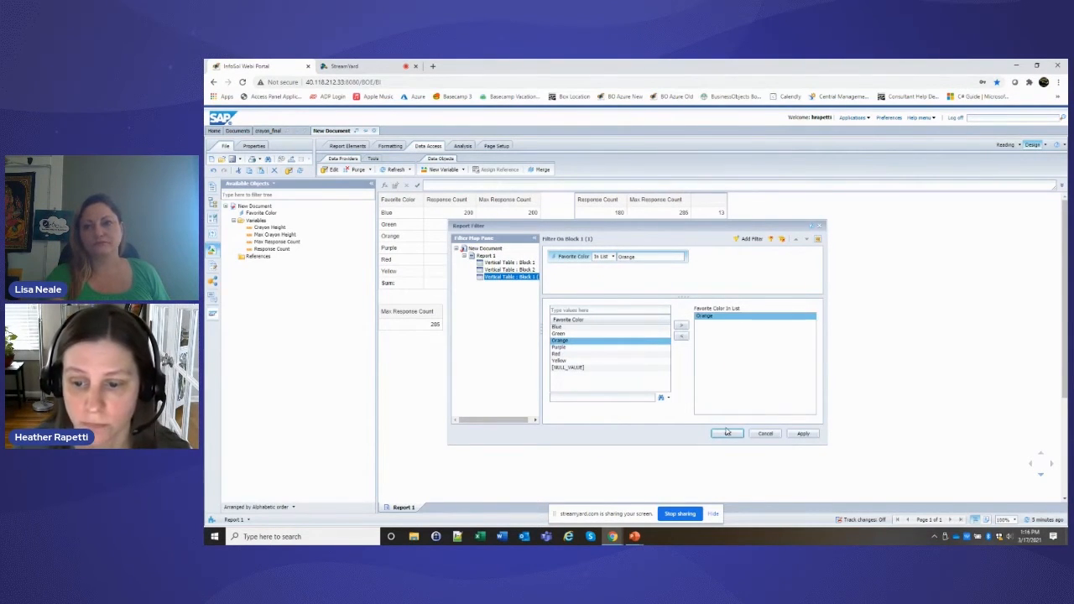
pyautogui.click(727, 434)
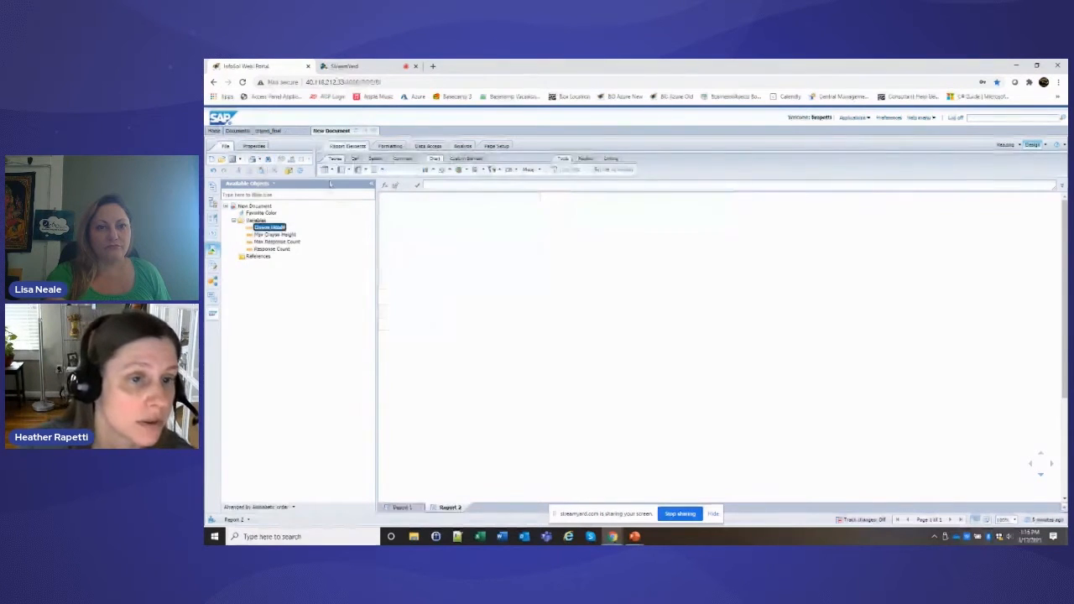
# Insert a horizontal table of Crayon Height near the upper-left corner of Report 2's page and hide the page header.
pyautogui.click(341, 170)
pyautogui.click(406, 258)
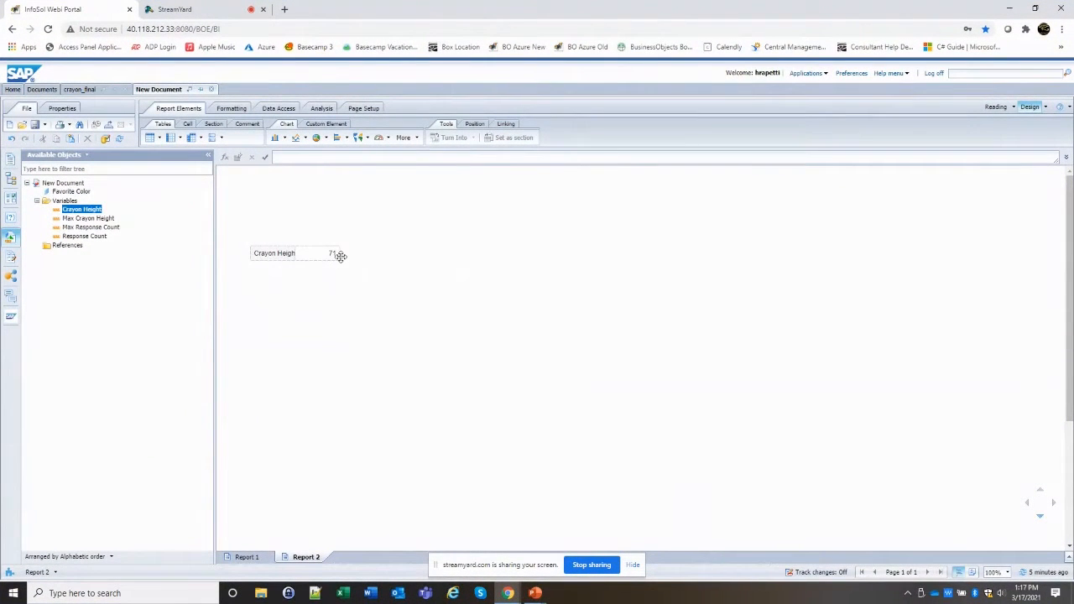
pyautogui.click(337, 255)
pyautogui.moveTo(303, 194); pyautogui.dragTo(302, 205)
pyautogui.rightClick(347, 185)
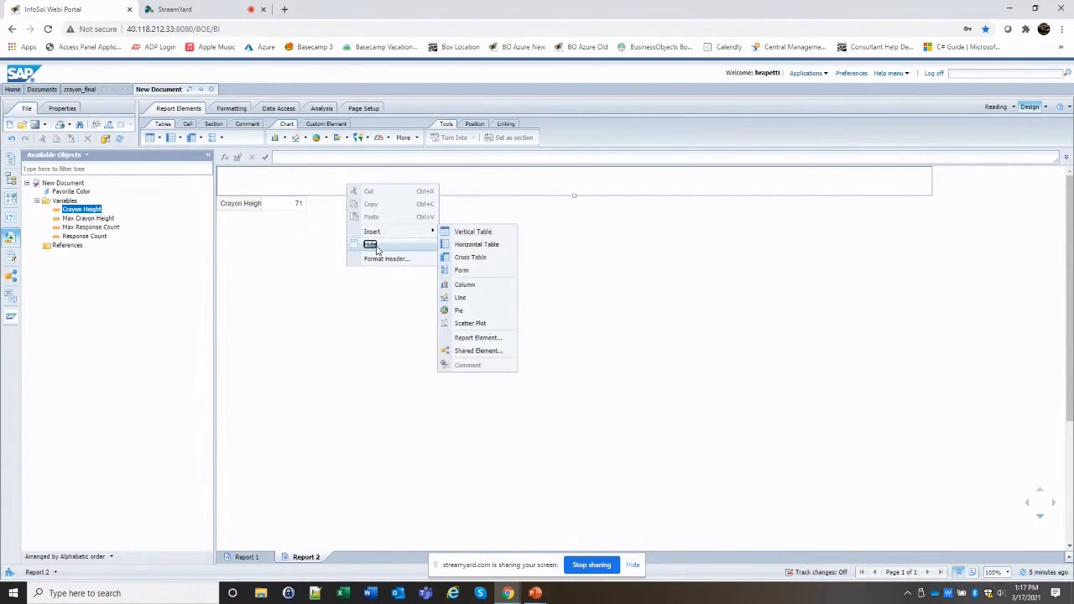
pyautogui.click(369, 244)
# Delete the Crayon Height label column from the horizontal table, keeping only the value cell.
pyautogui.click(249, 176)
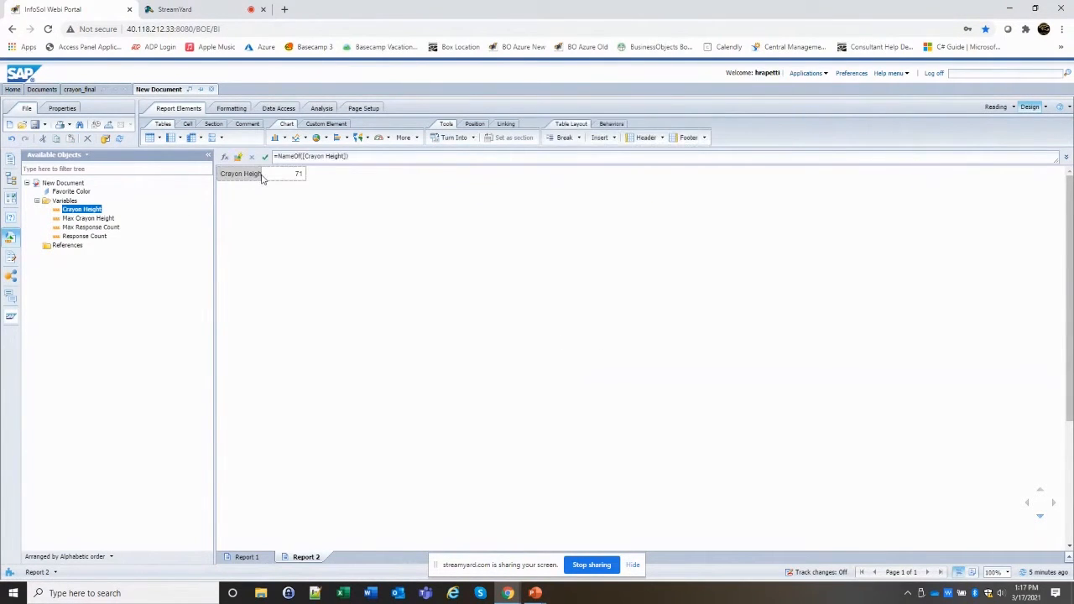
pyautogui.moveTo(262, 174); pyautogui.dragTo(275, 174)
pyautogui.rightClick(255, 182)
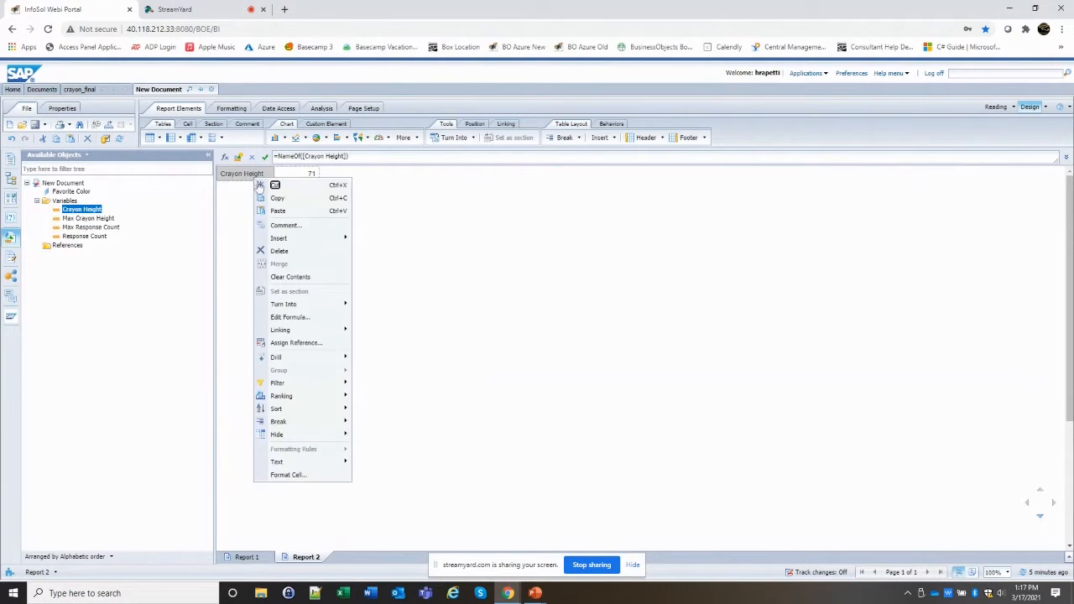
pyautogui.click(276, 251)
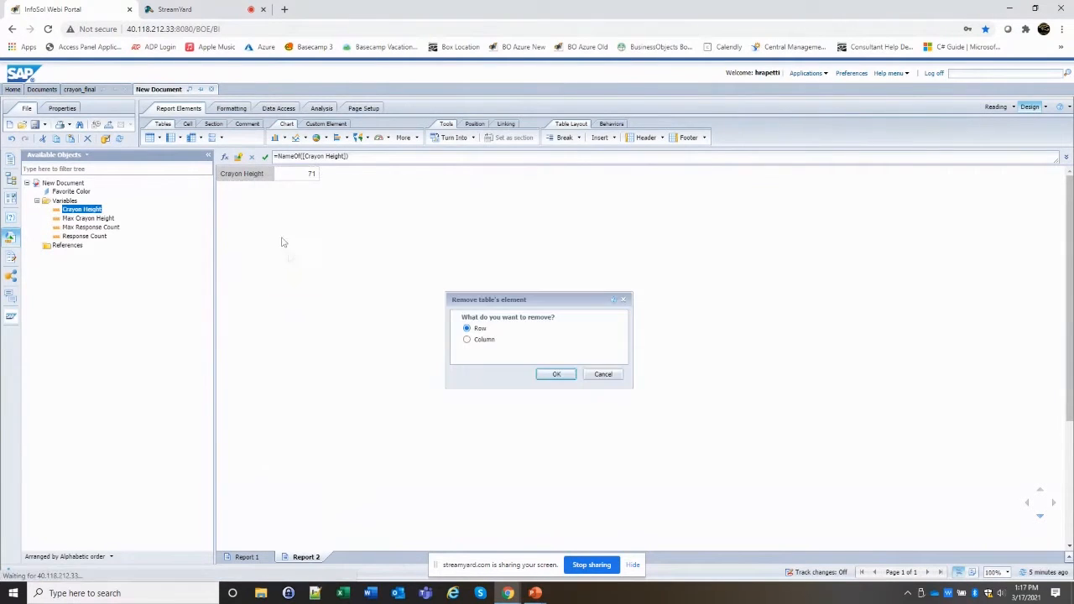
pyautogui.click(491, 340)
pyautogui.click(555, 374)
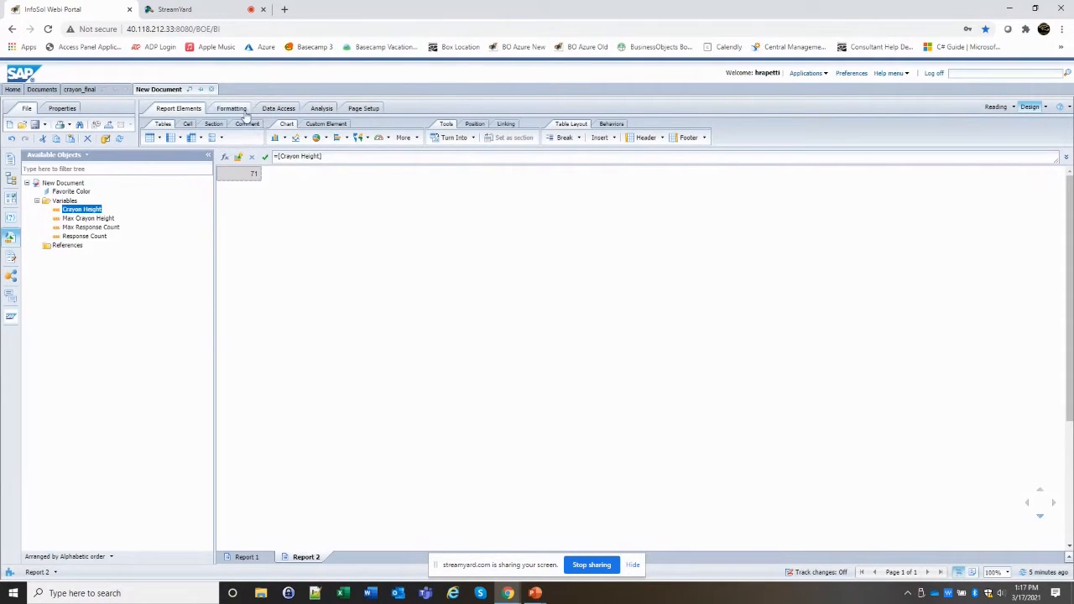
# Create a measure variable named Crayon Body with the formula =fill(" "+char(13);[Crayon Height]).
pyautogui.click(291, 110)
pyautogui.click(287, 139)
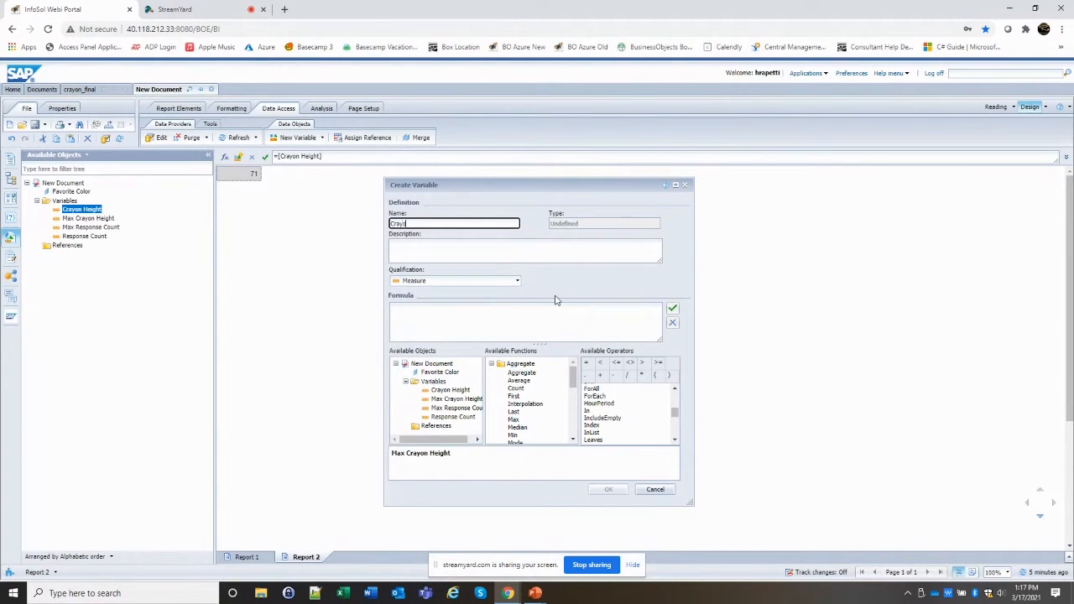
pyautogui.click(556, 319)
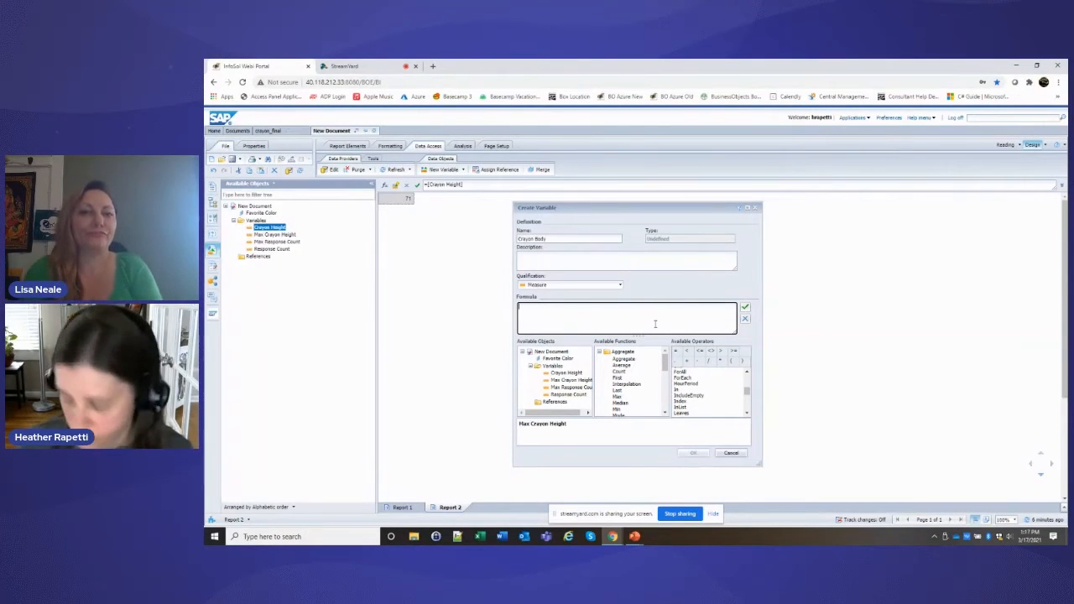
pyautogui.write('=Sum(')
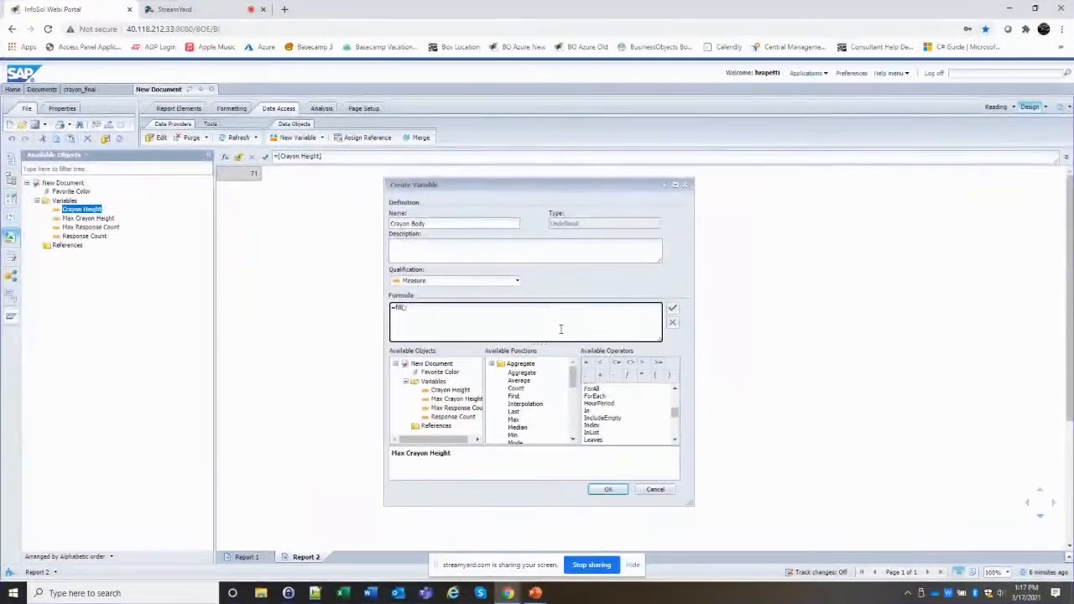
pyautogui.click(571, 373)
pyautogui.doubleClick(460, 390)
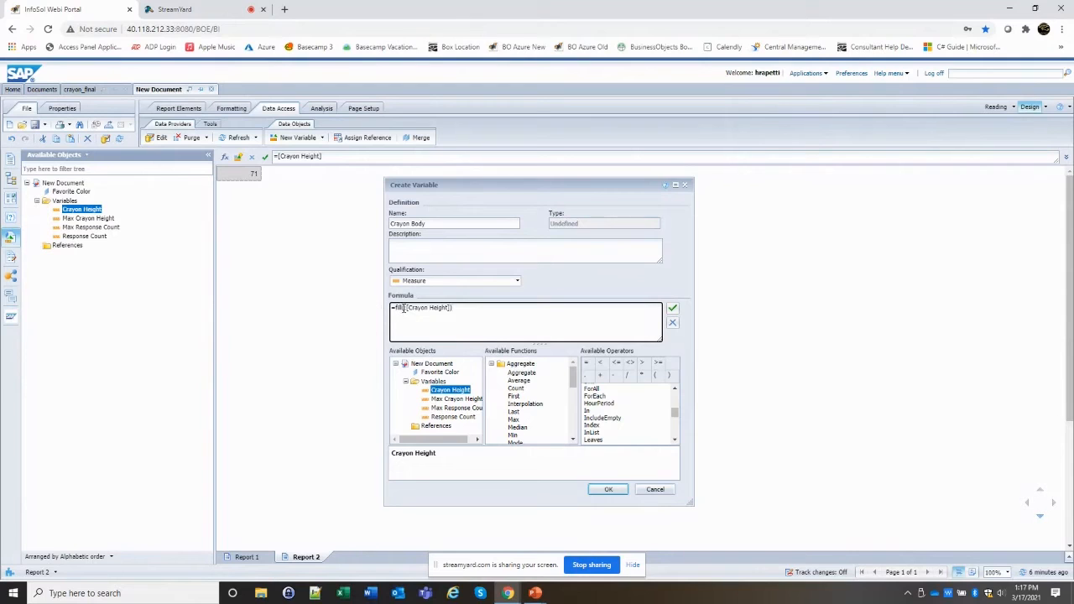
pyautogui.write('" "+char(13);')
pyautogui.click(599, 489)
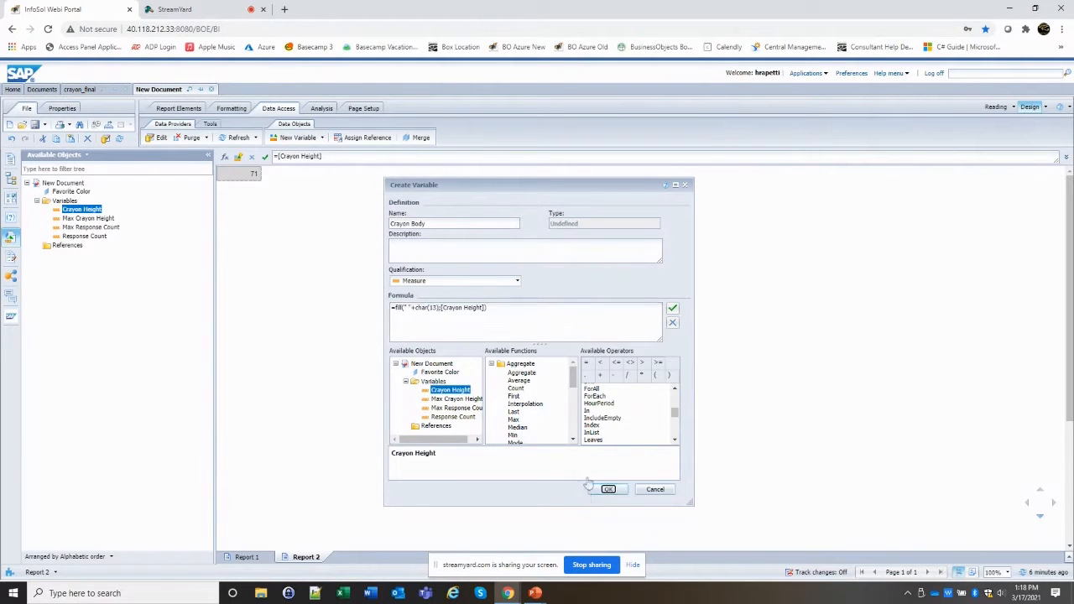
# Replace the remaining table cell's formula with =[Crayon Body].
pyautogui.click(225, 156)
pyautogui.moveTo(466, 222); pyautogui.dragTo(277, 204)
pyautogui.press('Delete')
pyautogui.doubleClick(449, 297)
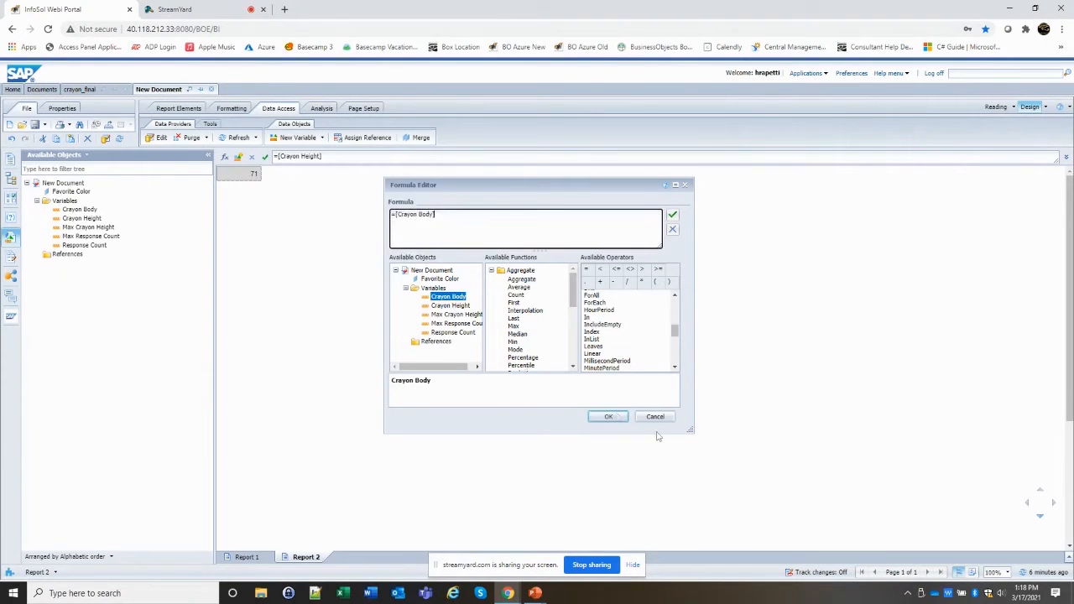
pyautogui.click(609, 416)
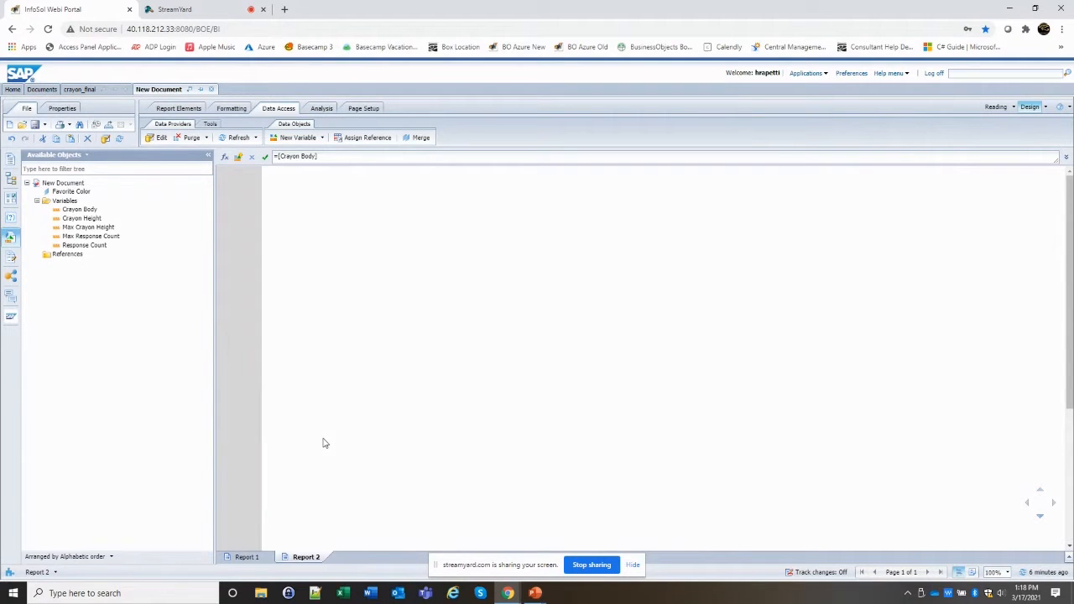
# Filter the Crayon Body table to Favorite Color in list Red.
pyautogui.scroll(-3, 325, 443)
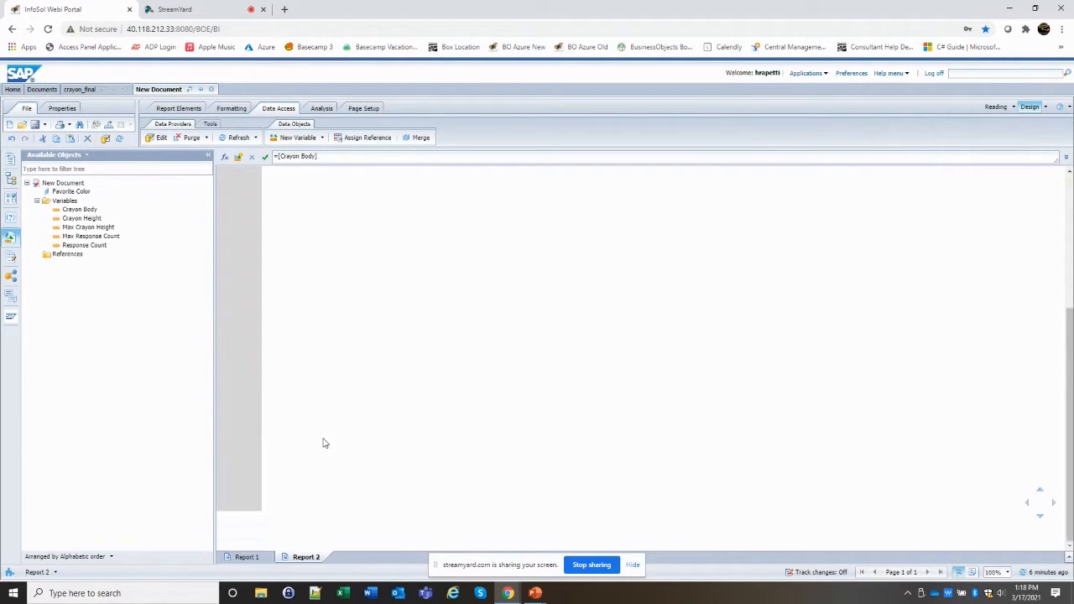
pyautogui.click(263, 424)
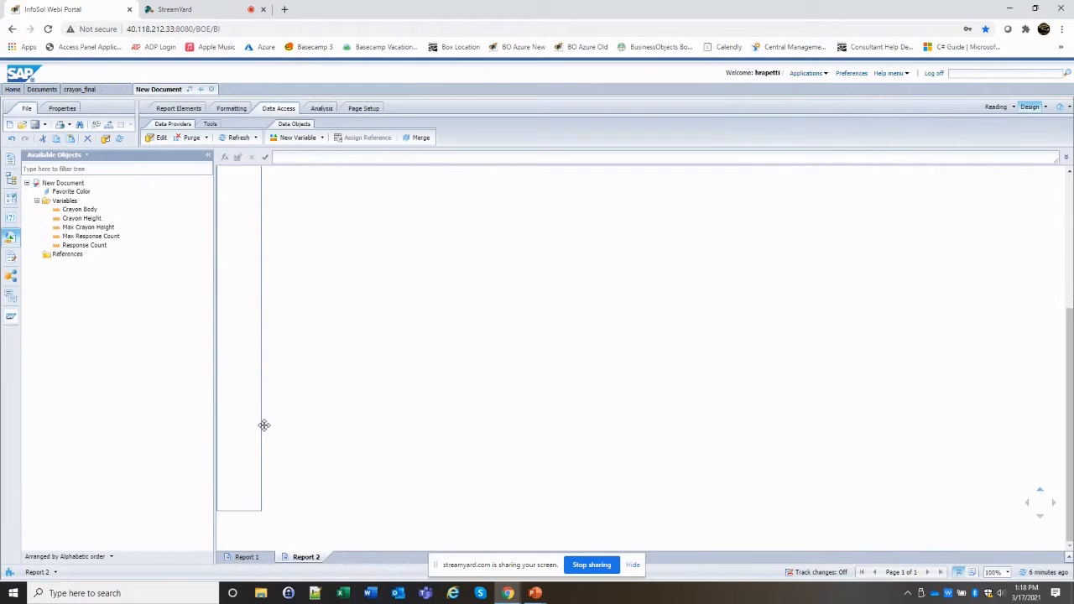
pyautogui.click(321, 109)
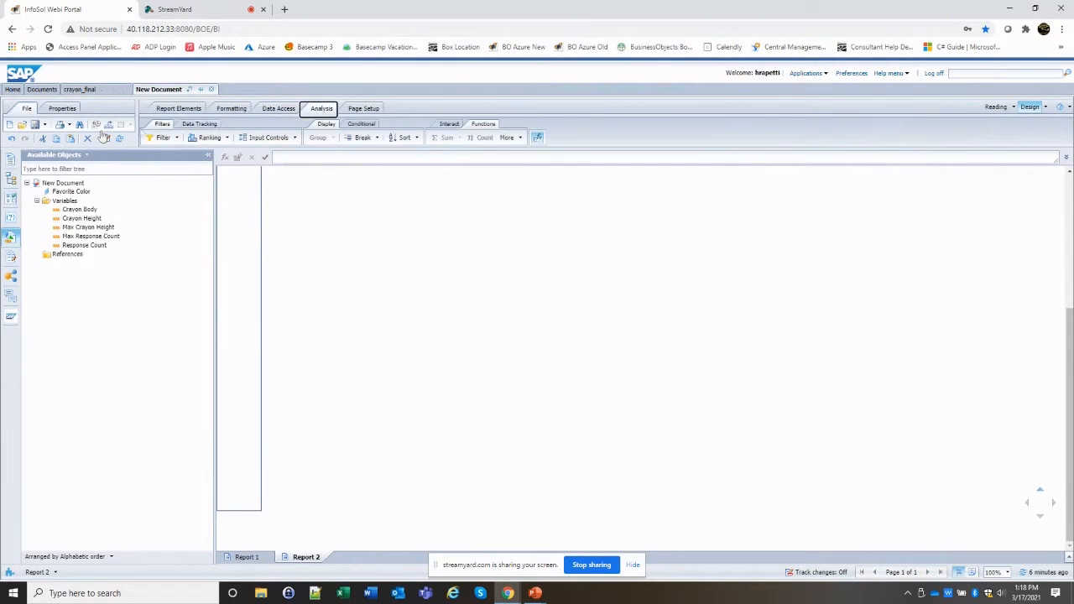
pyautogui.click(159, 137)
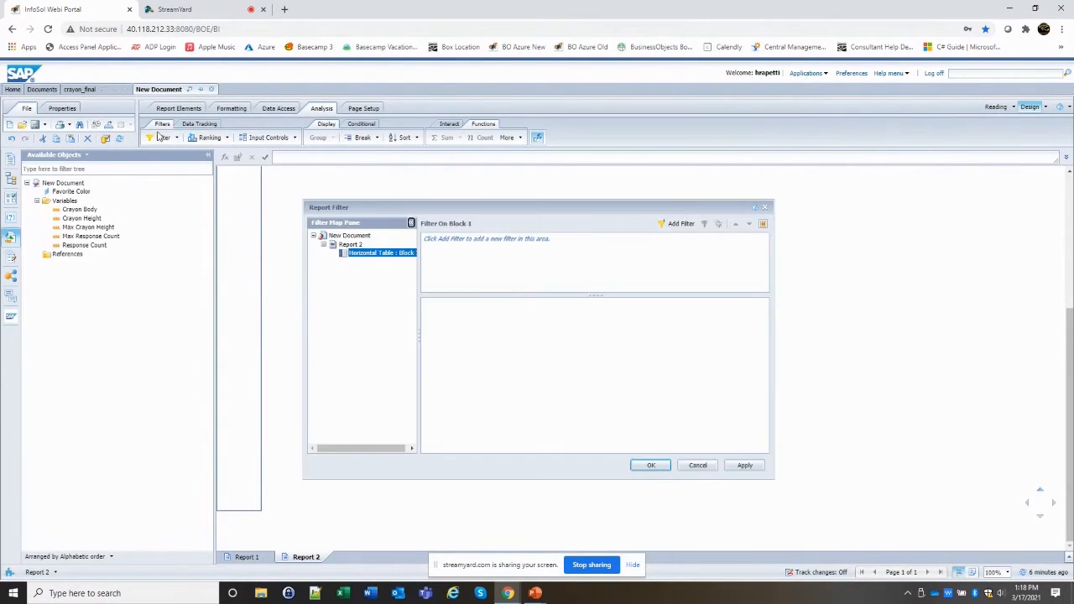
pyautogui.click(671, 226)
pyautogui.click(496, 275)
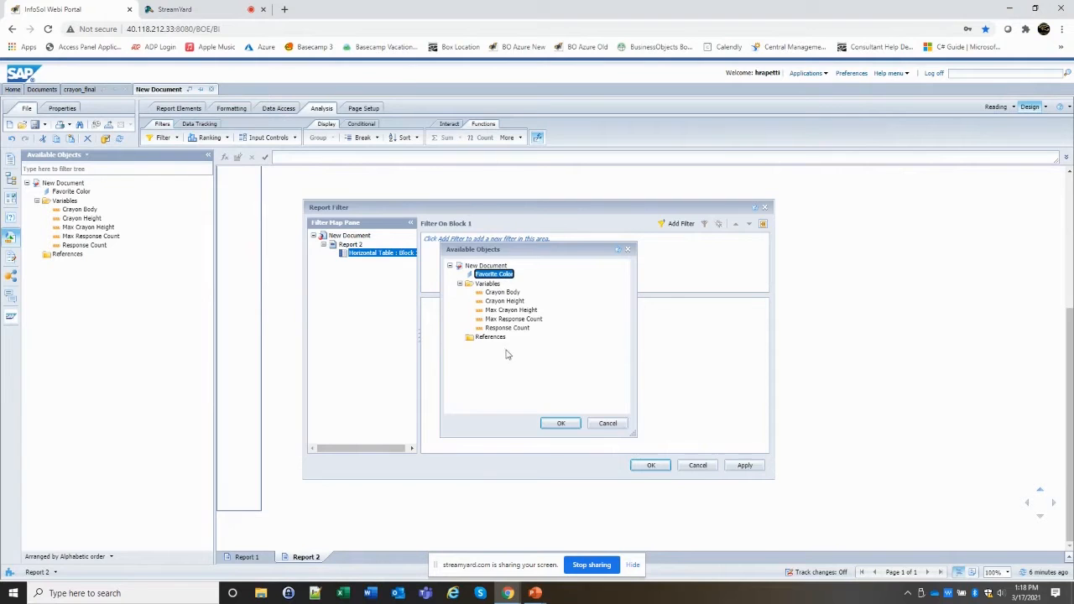
pyautogui.click(561, 422)
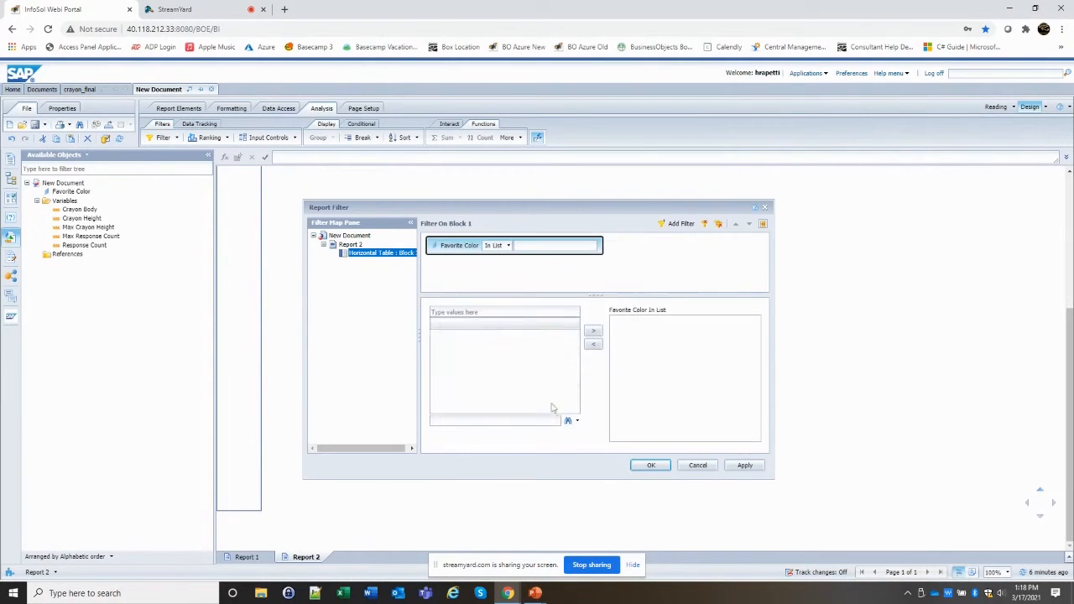
pyautogui.doubleClick(450, 366)
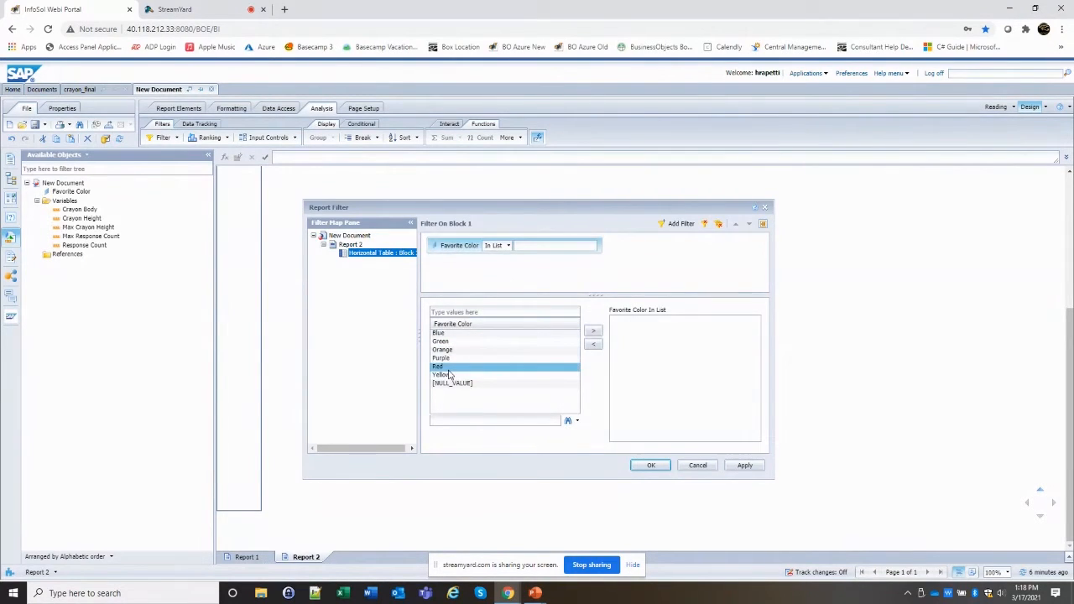
pyautogui.click(651, 466)
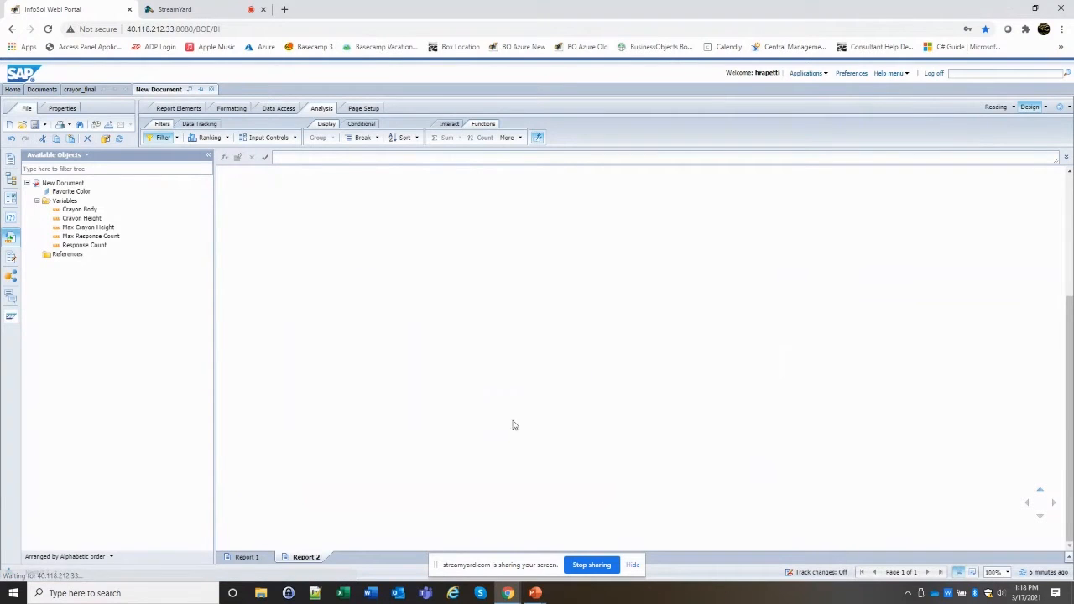
# Format the Crayon Body cell with a width of 0.5 inches, a minimum height of 0.25 inches and no borders.
pyautogui.rightClick(250, 227)
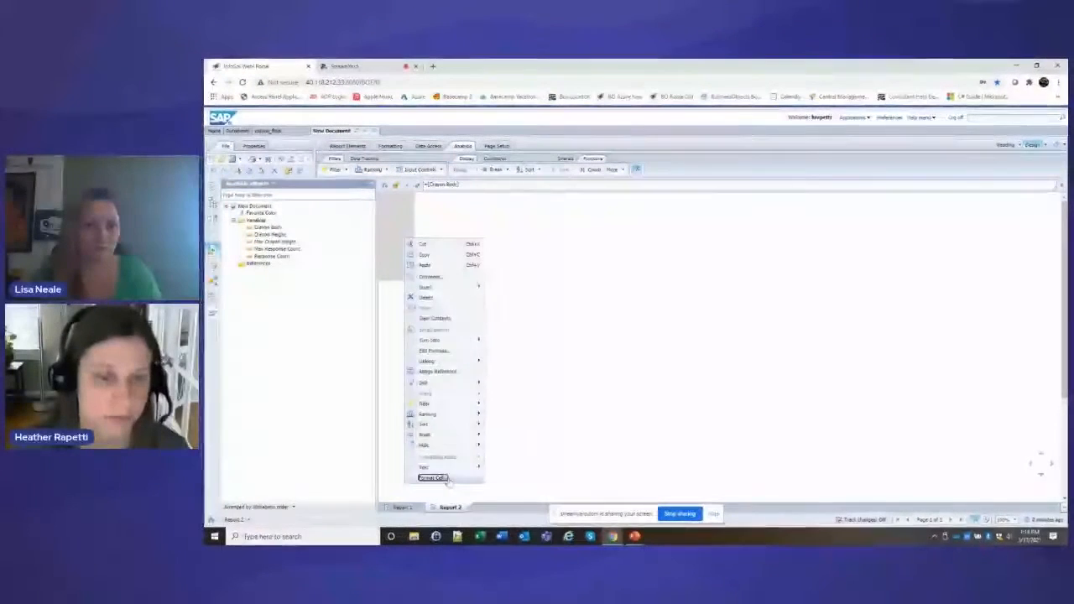
pyautogui.click(432, 477)
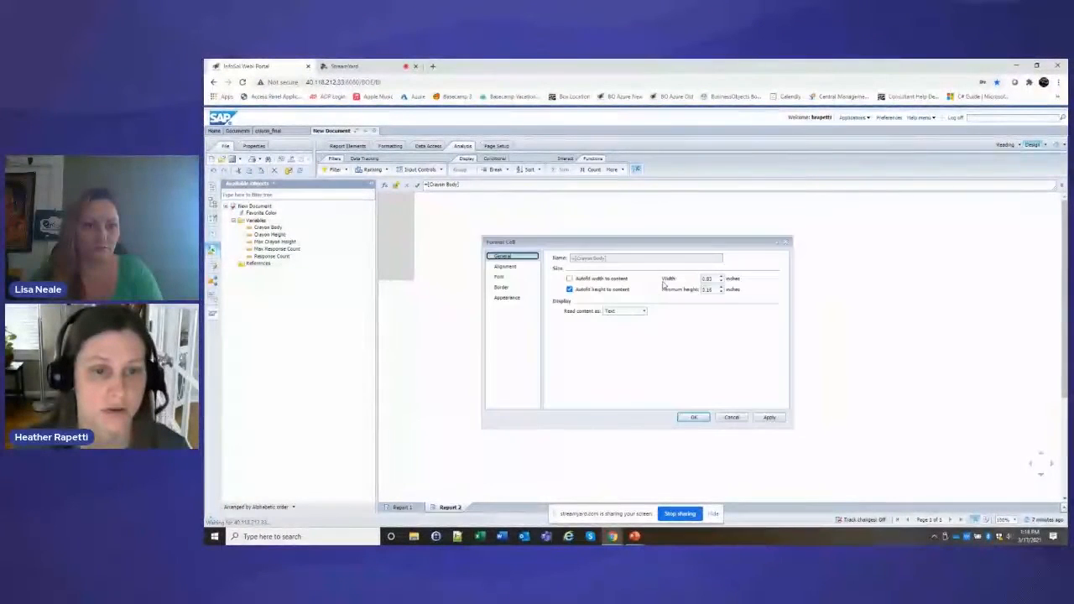
pyautogui.doubleClick(709, 278)
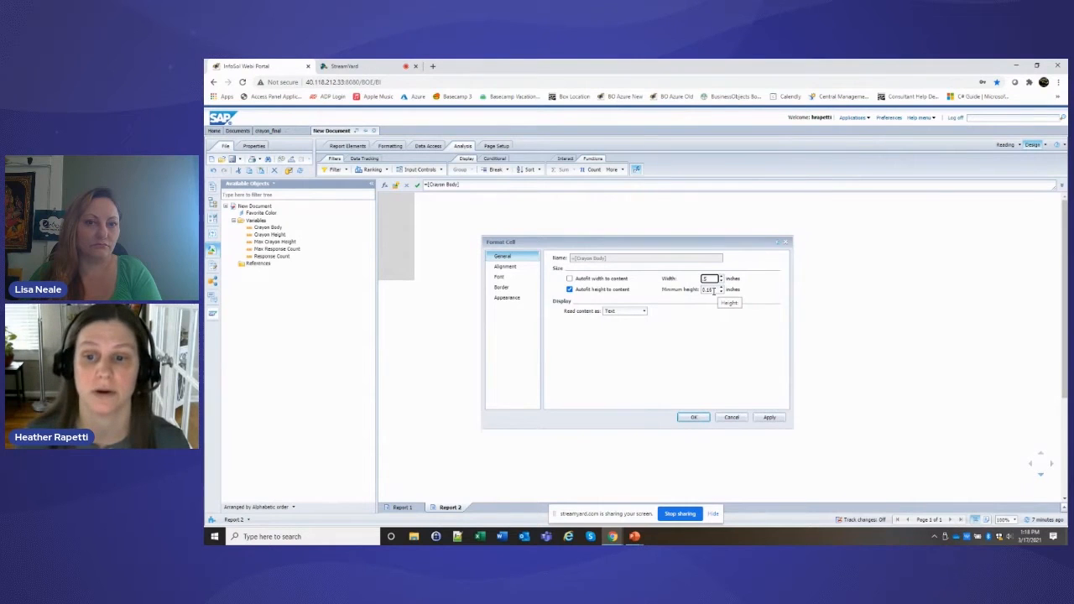
pyautogui.press('Tab')
pyautogui.click(769, 419)
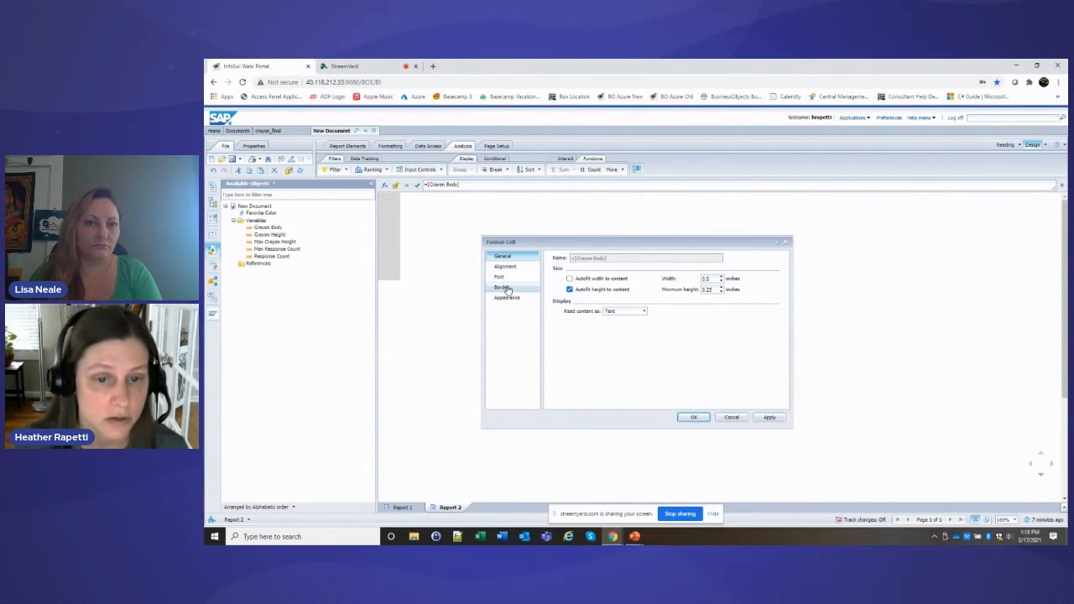
pyautogui.click(505, 288)
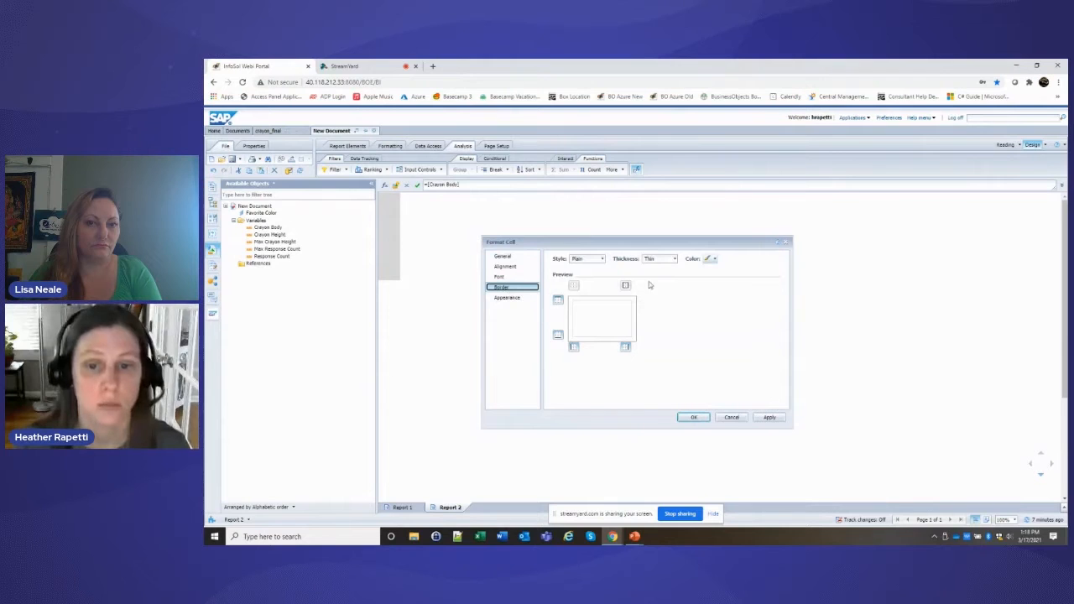
pyautogui.click(574, 286)
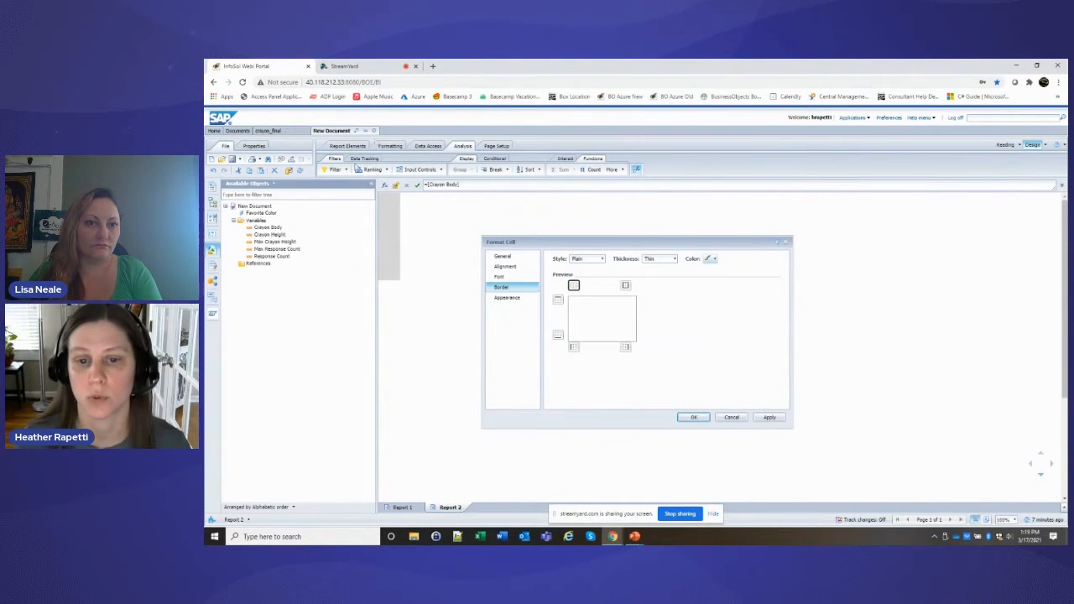
# Add crayon_middle_red.jpg from file as the background image of the Crayon Body cell.
pyautogui.click(507, 297)
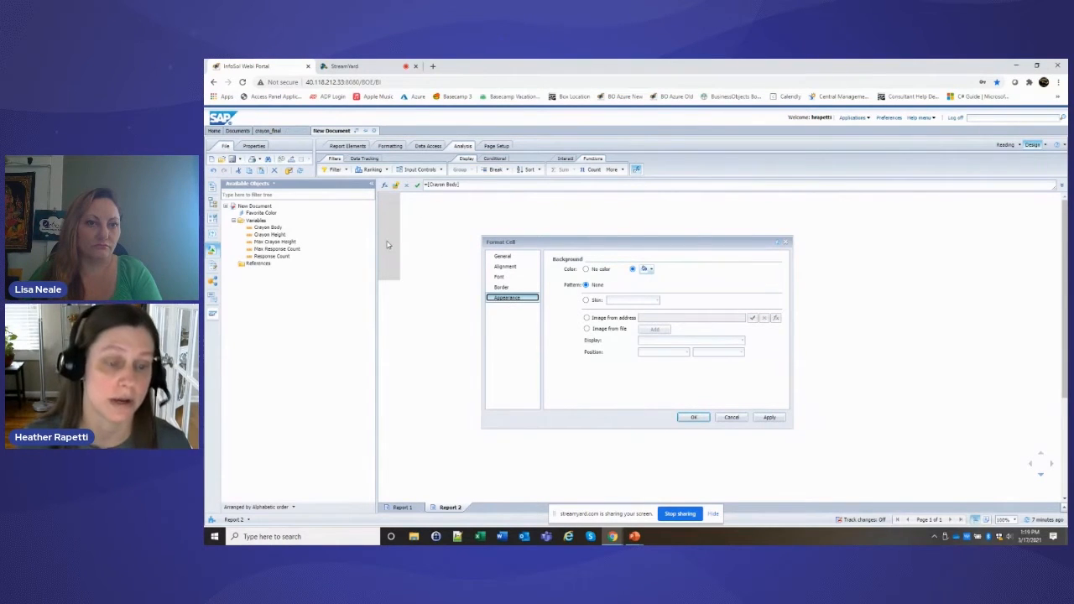
pyautogui.click(588, 329)
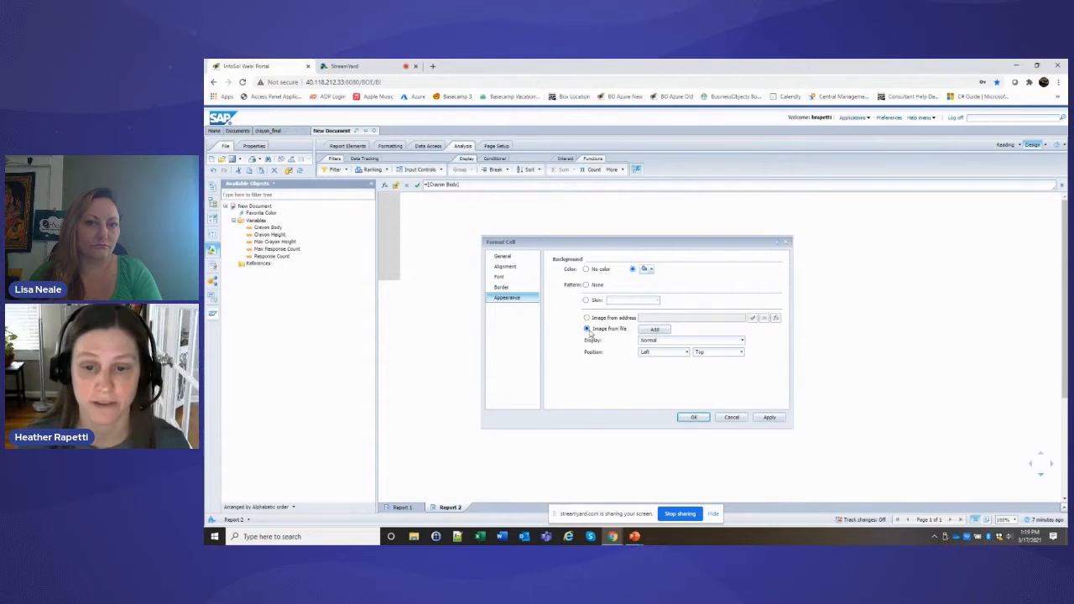
pyautogui.click(655, 330)
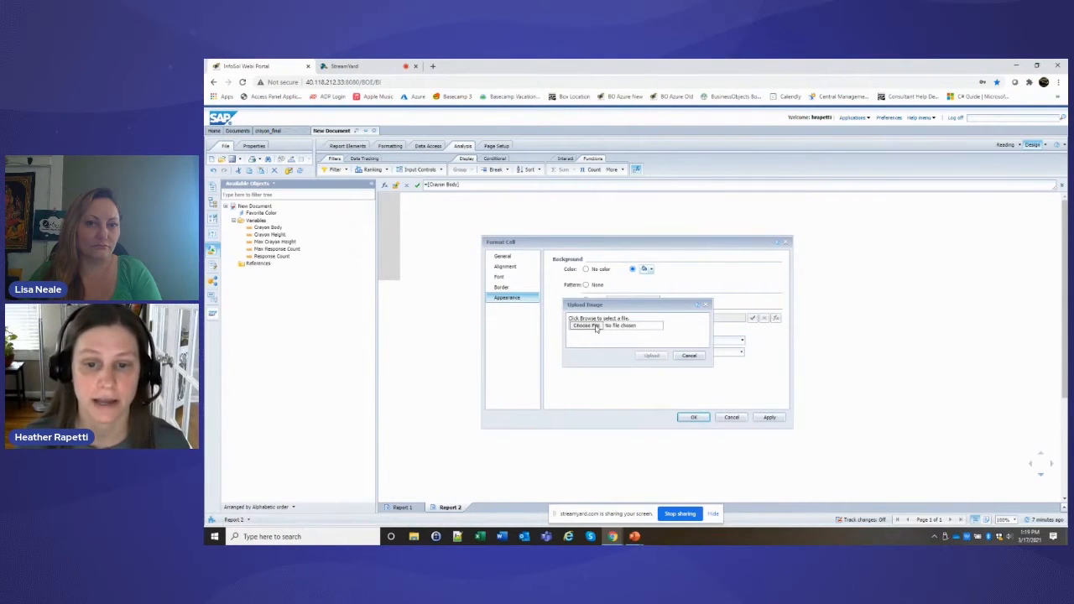
pyautogui.click(587, 326)
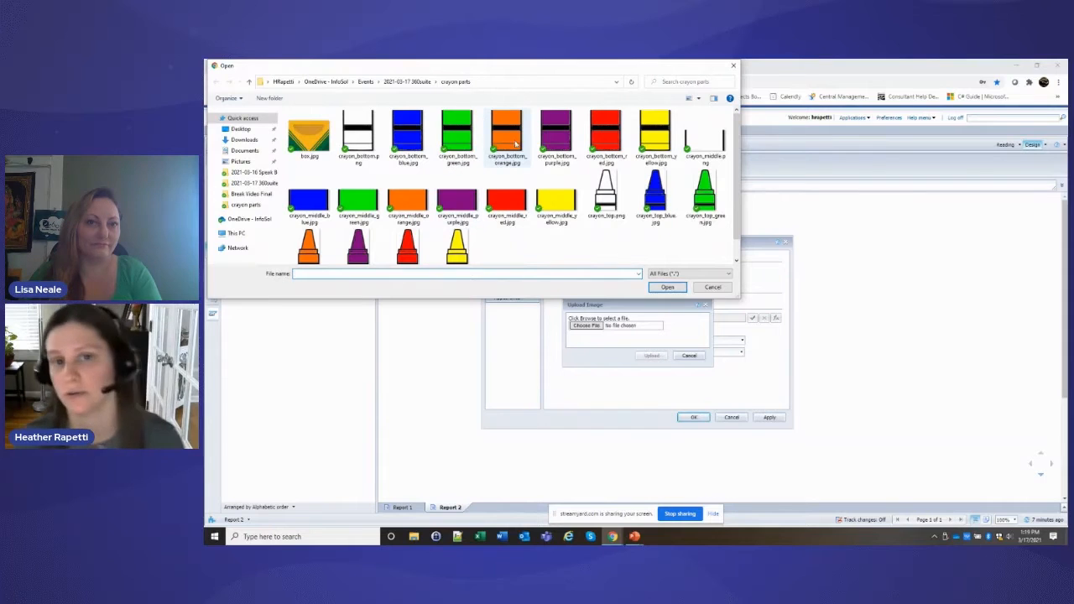
pyautogui.doubleClick(512, 202)
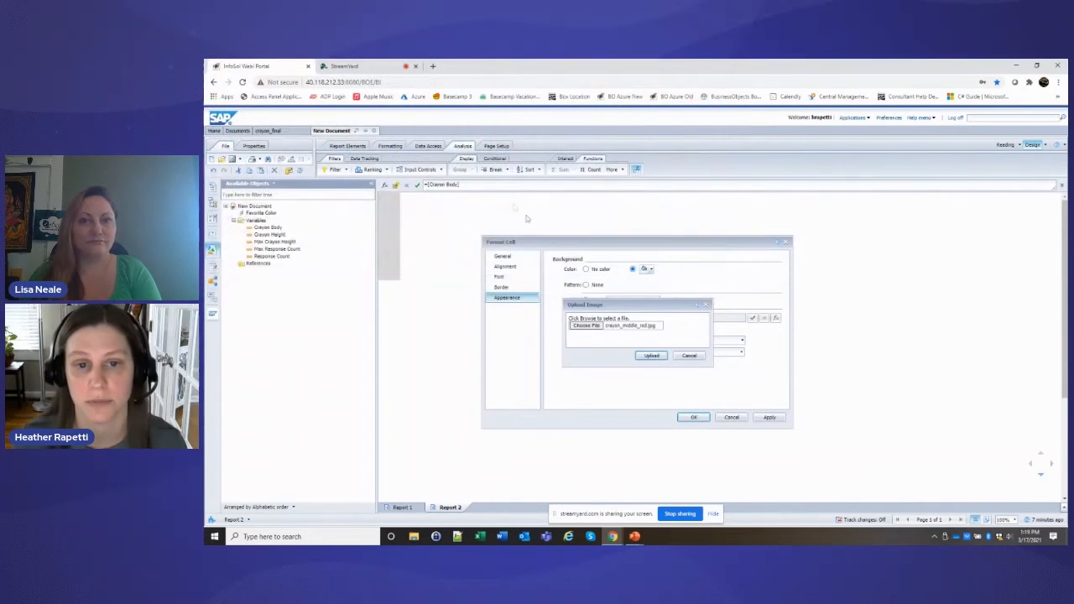
pyautogui.click(650, 356)
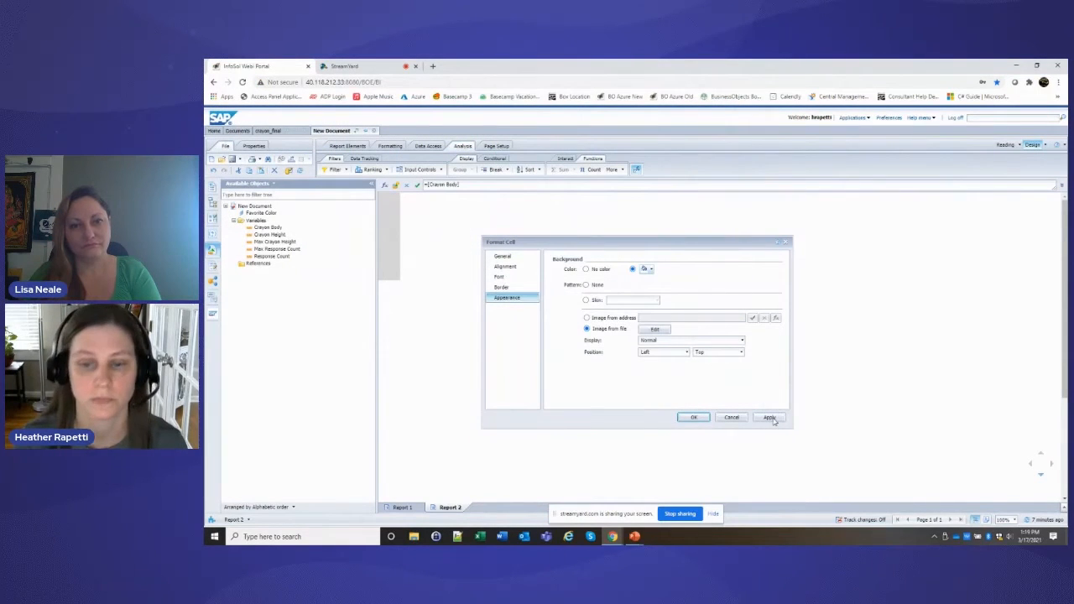
pyautogui.click(770, 418)
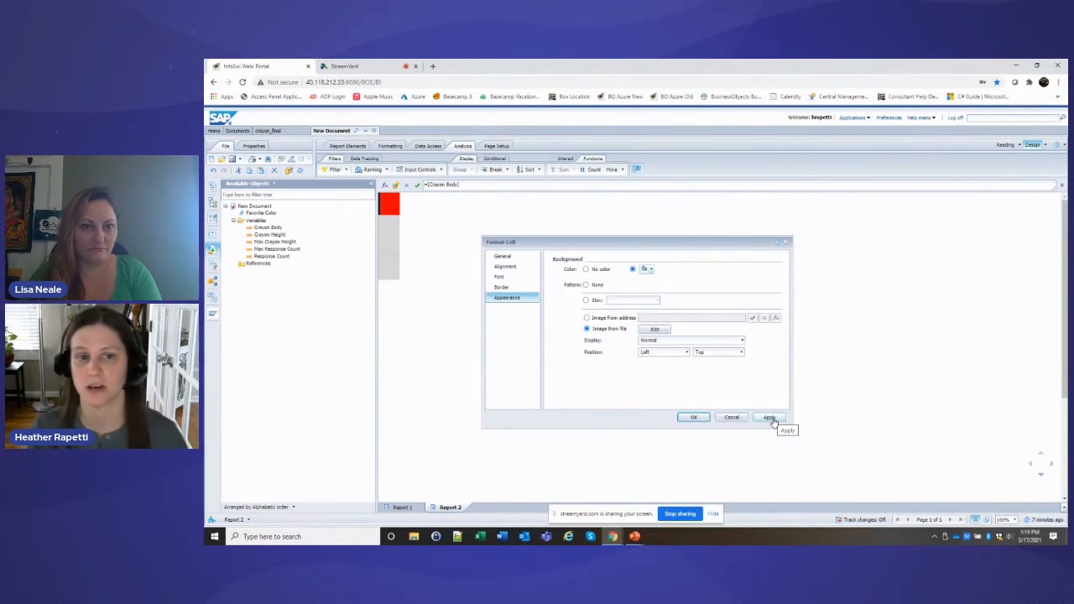
# Set the Crayon Body cell's background image display to Stretch.
pyautogui.click(742, 341)
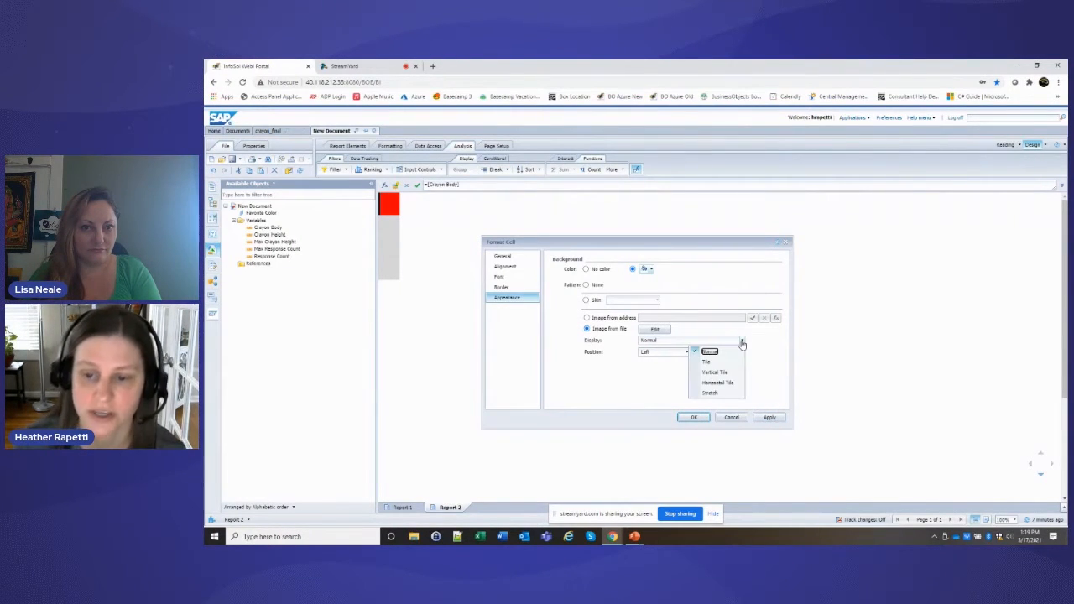
pyautogui.click(710, 393)
pyautogui.click(772, 420)
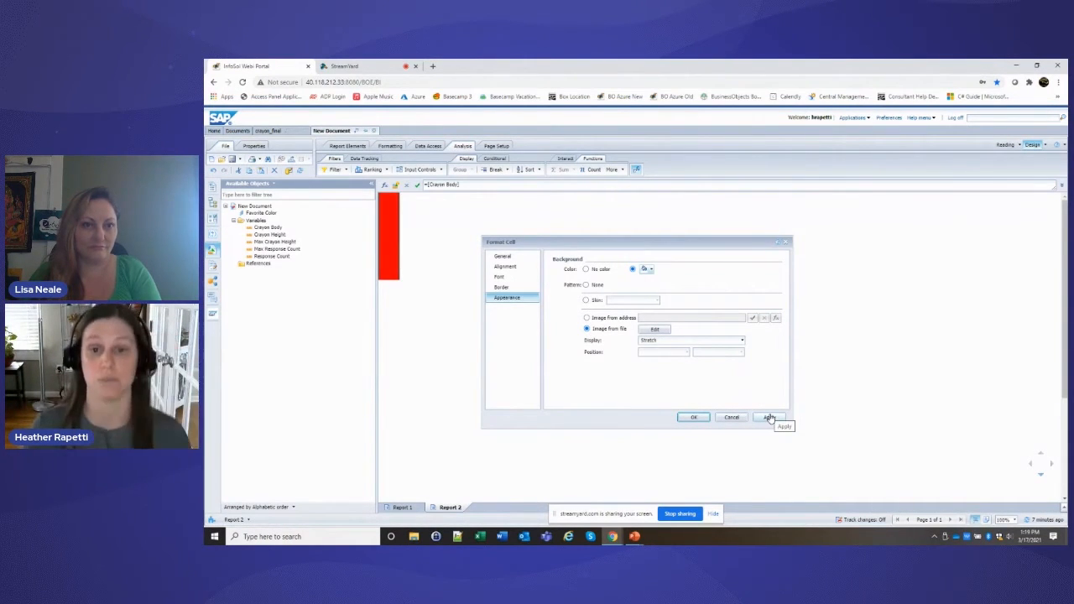
pyautogui.click(695, 417)
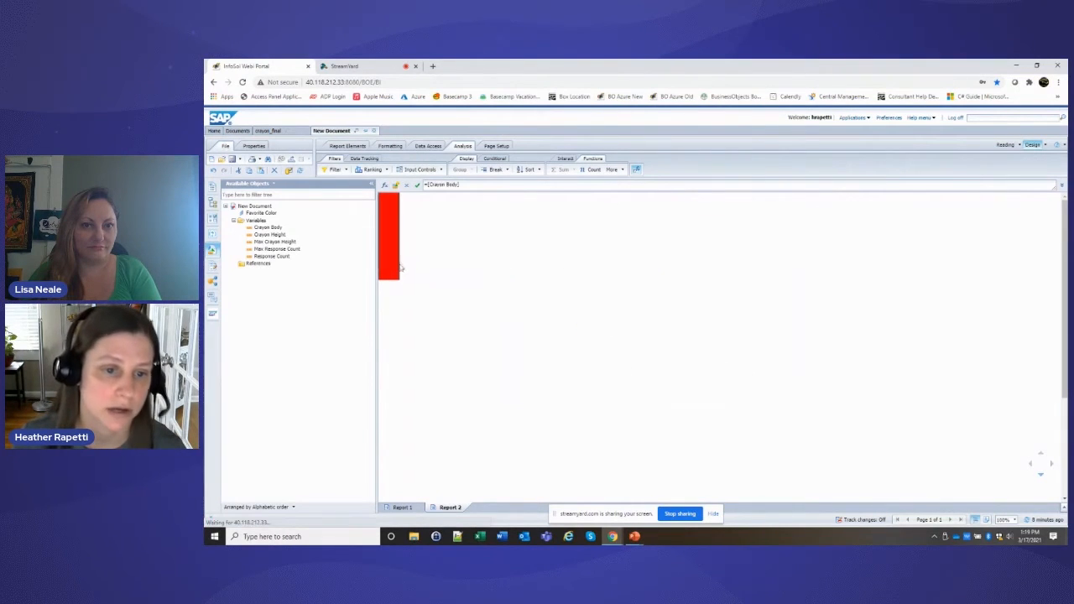
# Rename the crayon body table as Red.
pyautogui.click(401, 272)
pyautogui.rightClick(401, 272)
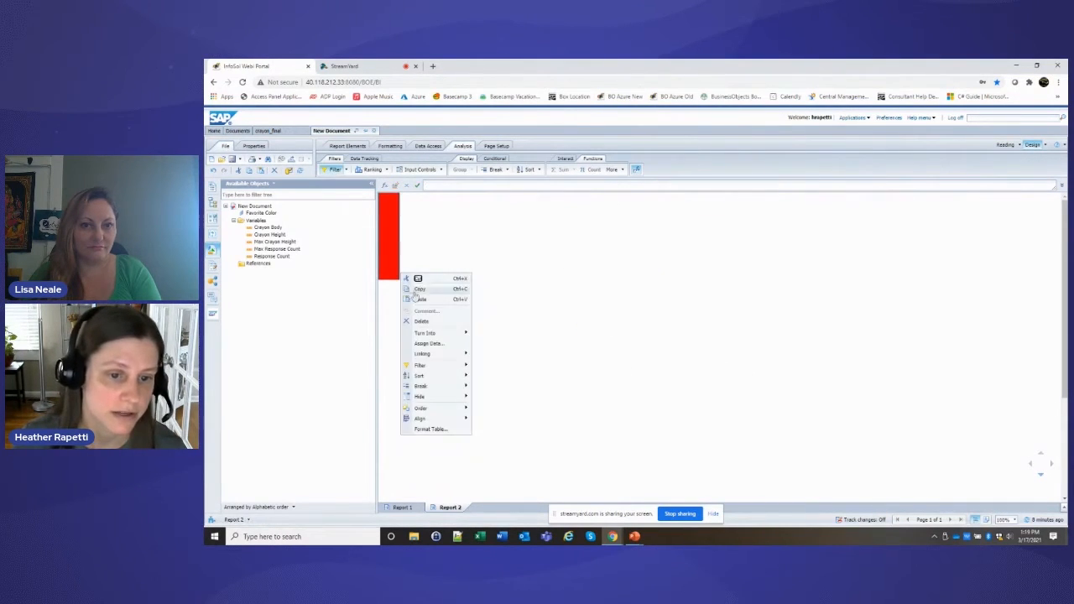
pyautogui.click(437, 427)
pyautogui.click(622, 246)
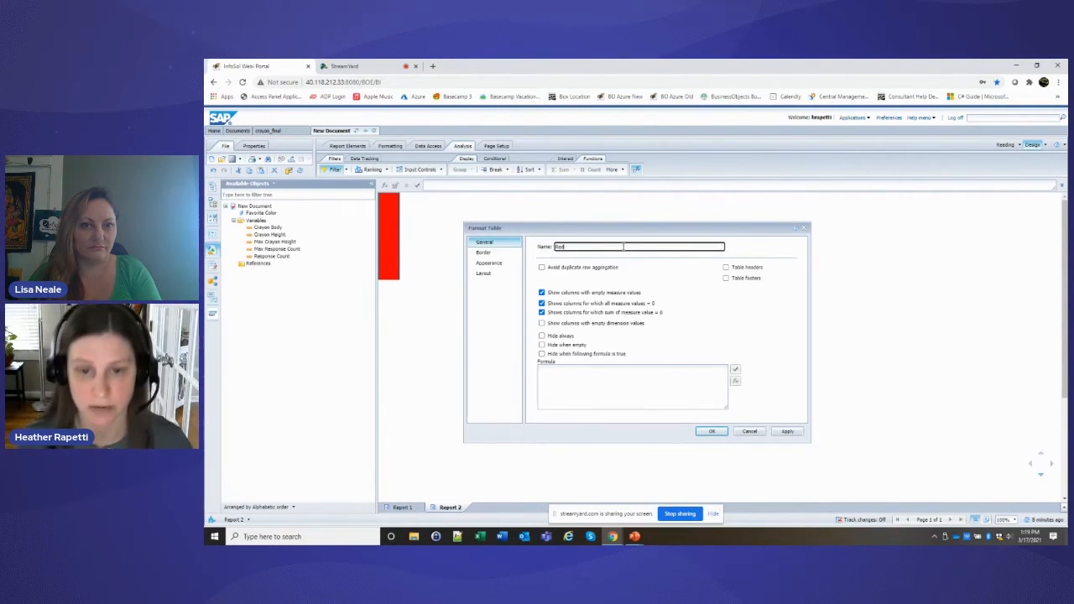
pyautogui.click(783, 432)
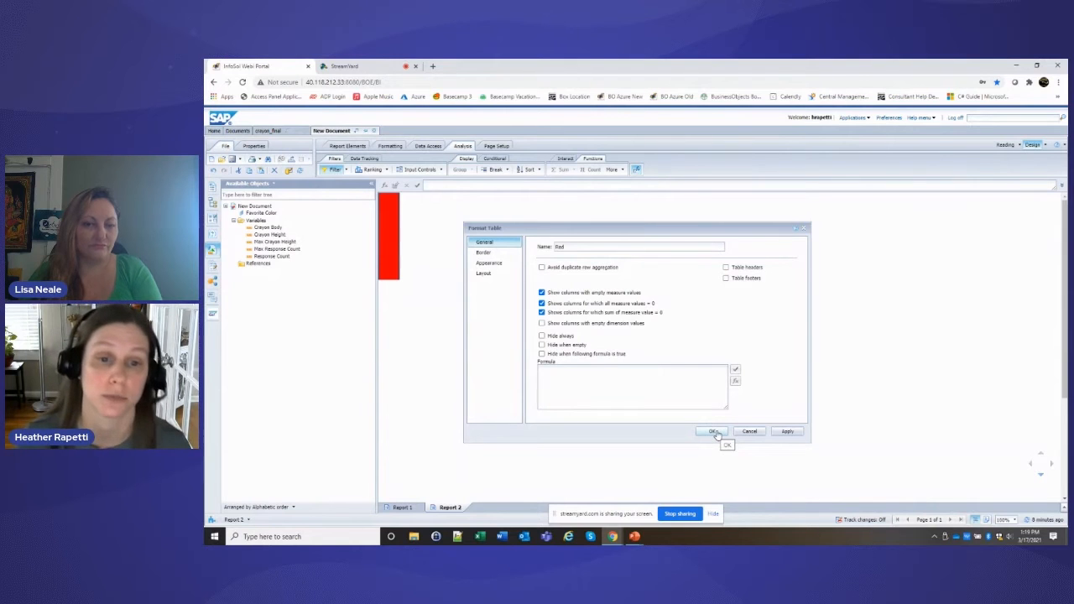
pyautogui.click(712, 431)
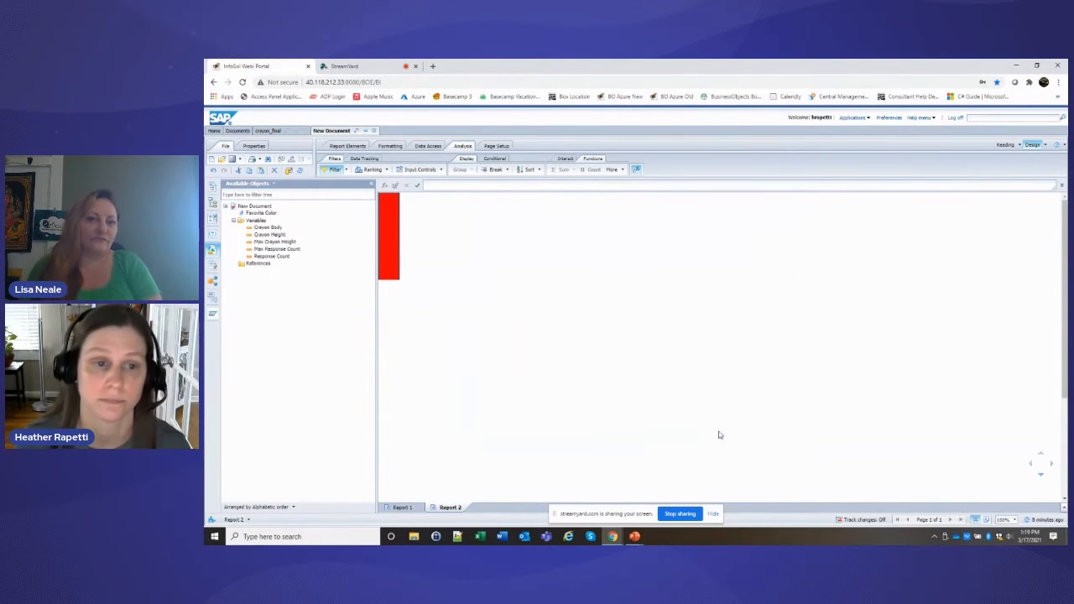
# Insert an empty row above the Crayon Body cell in the Red table.
pyautogui.click(391, 228)
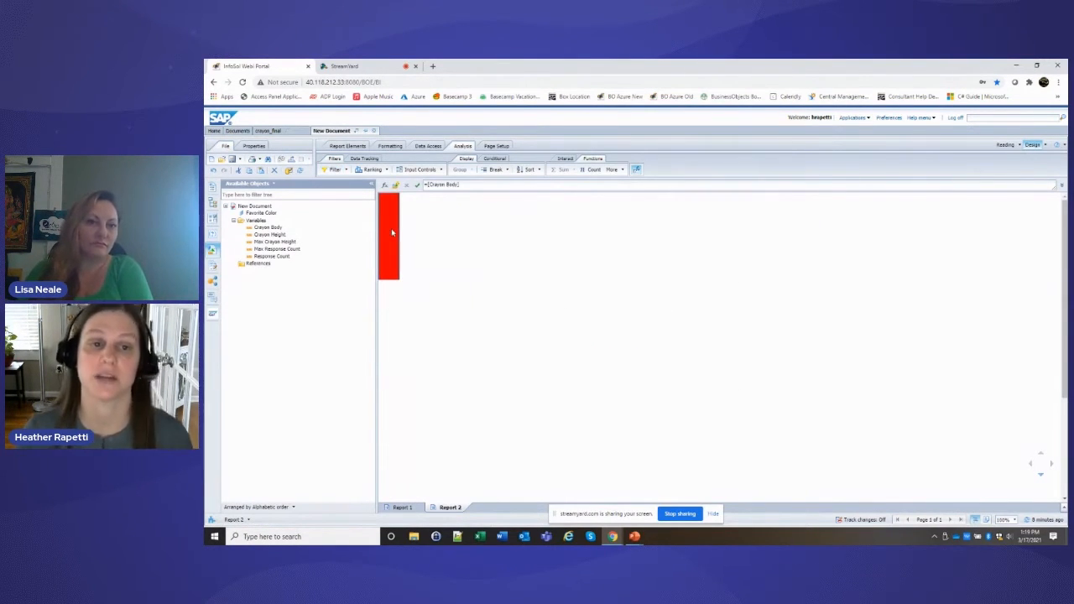
pyautogui.rightClick(391, 229)
pyautogui.click(485, 276)
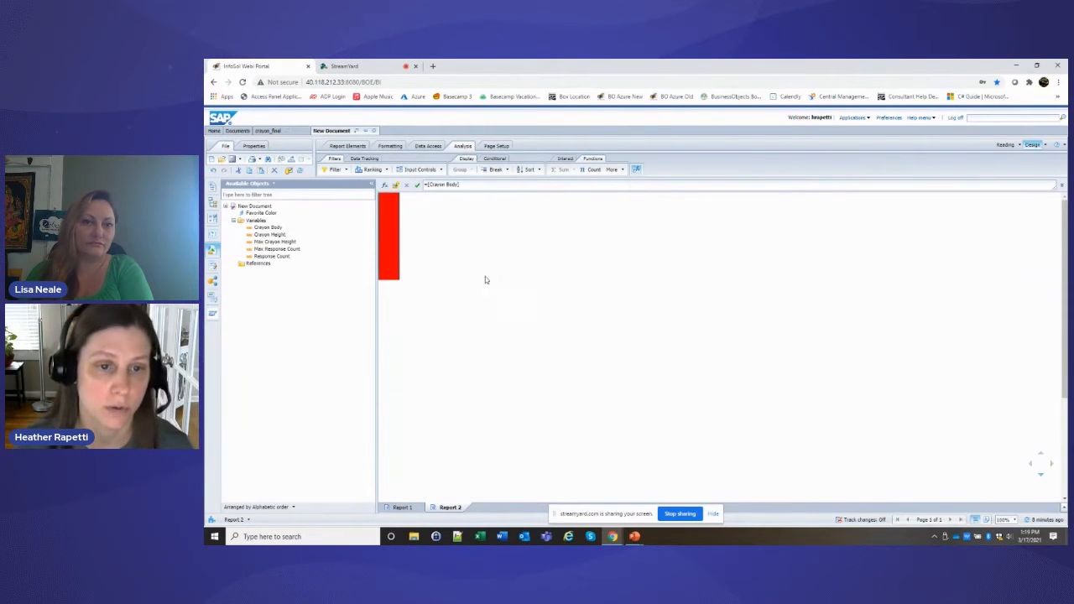
# Turn off autofit height for the empty cell above the crayon body and set its height to 0.5 inches.
pyautogui.rightClick(386, 198)
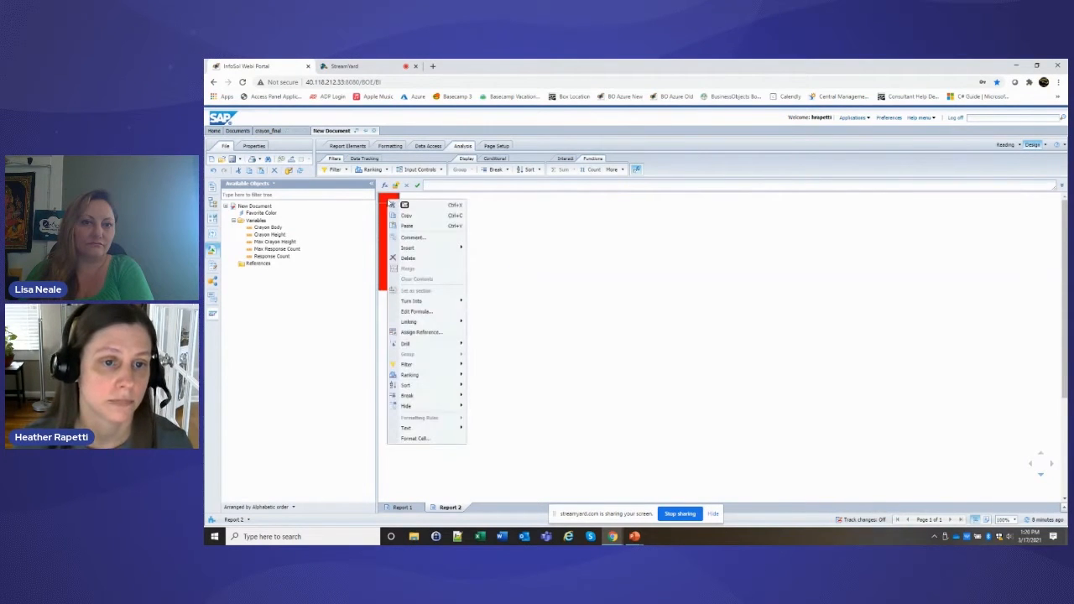
pyautogui.click(415, 441)
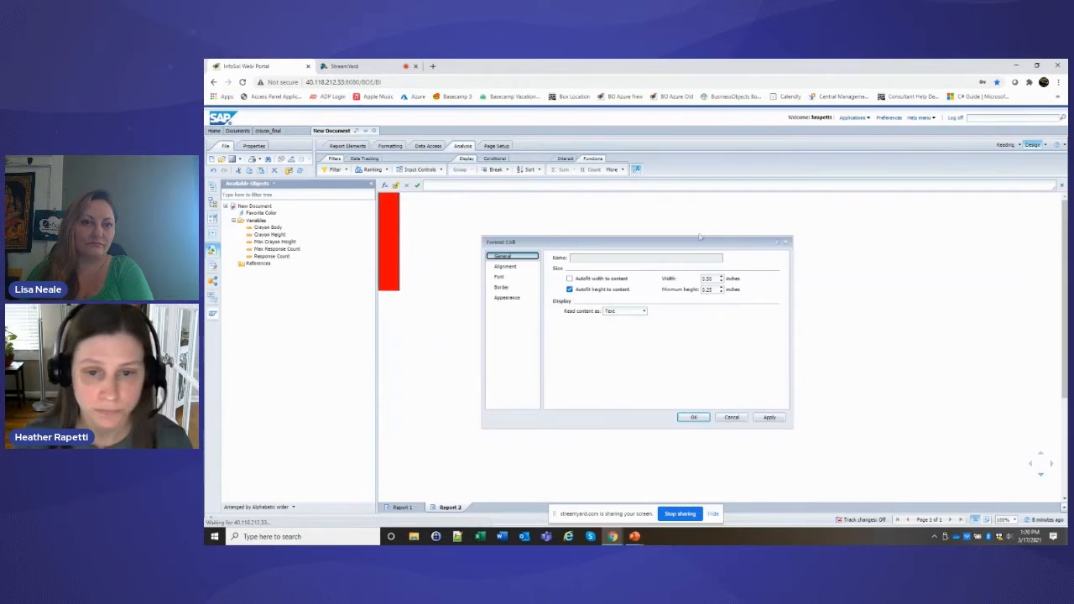
pyautogui.click(569, 289)
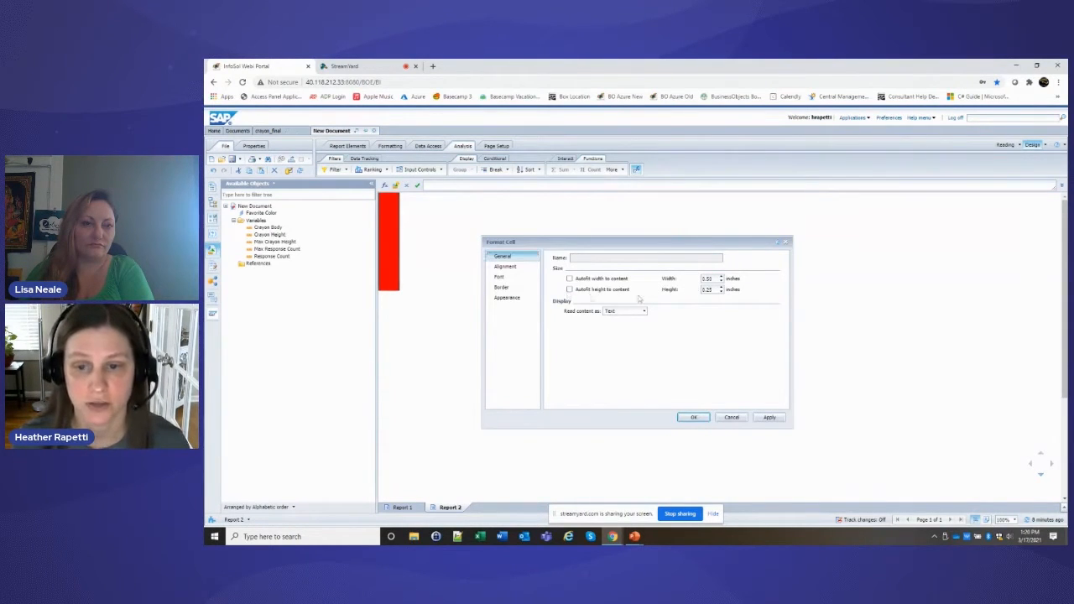
pyautogui.doubleClick(709, 290)
pyautogui.write('0.5')
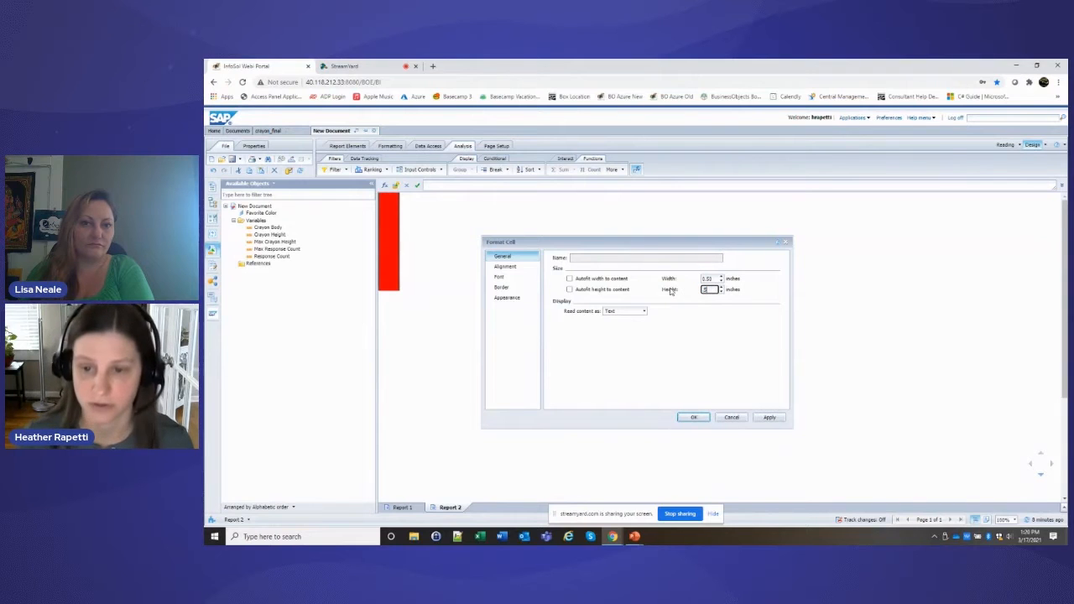
pyautogui.click(771, 419)
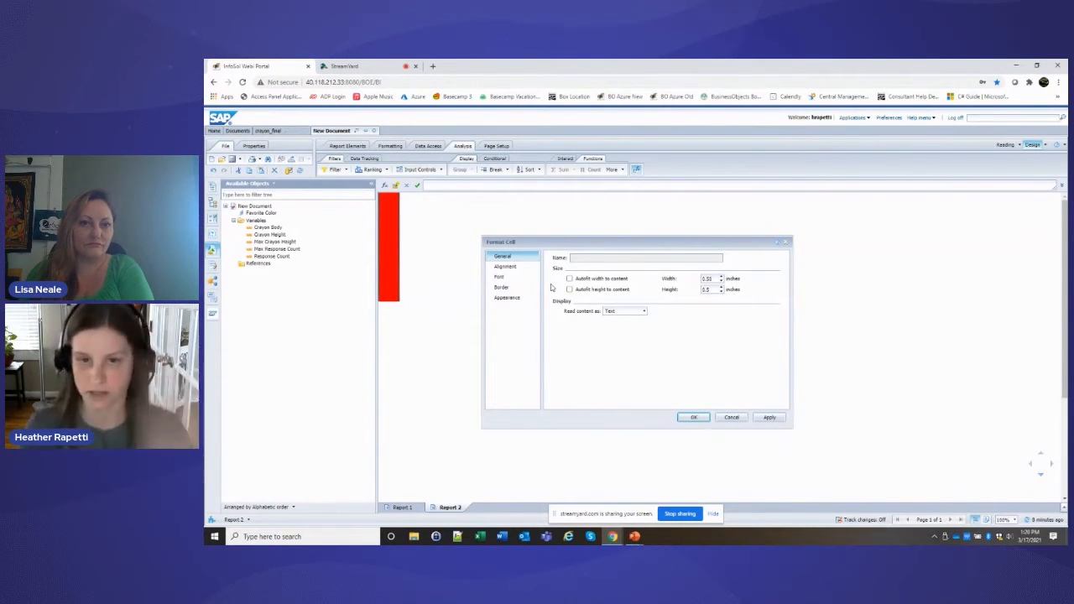
# Replace the upper cell's background image with crayon_top_red.jpg to form the crayon tip.
pyautogui.click(506, 299)
pyautogui.click(643, 332)
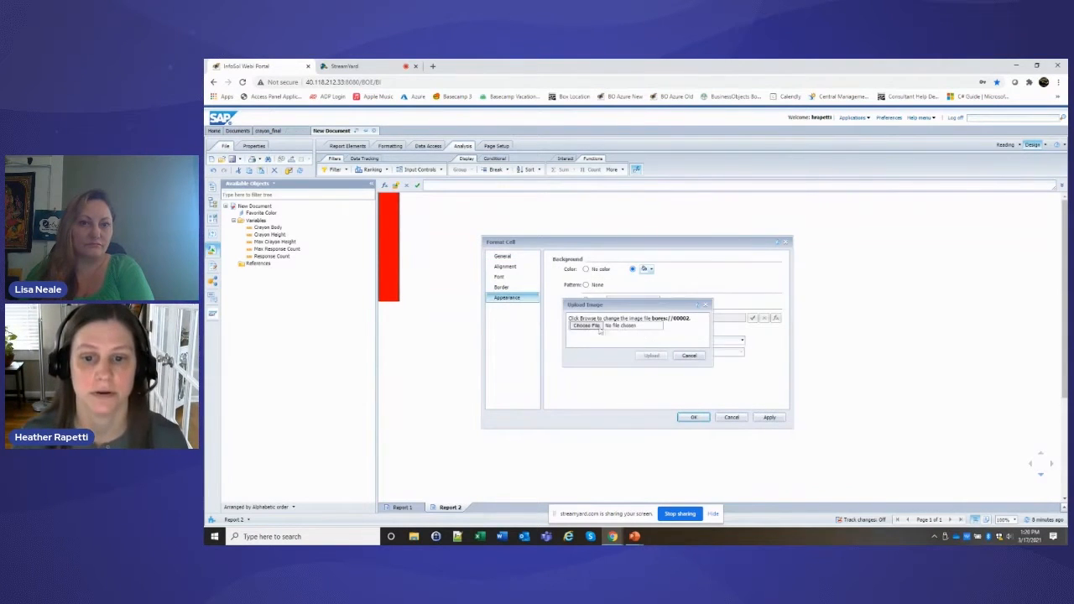
pyautogui.click(600, 330)
pyautogui.doubleClick(409, 244)
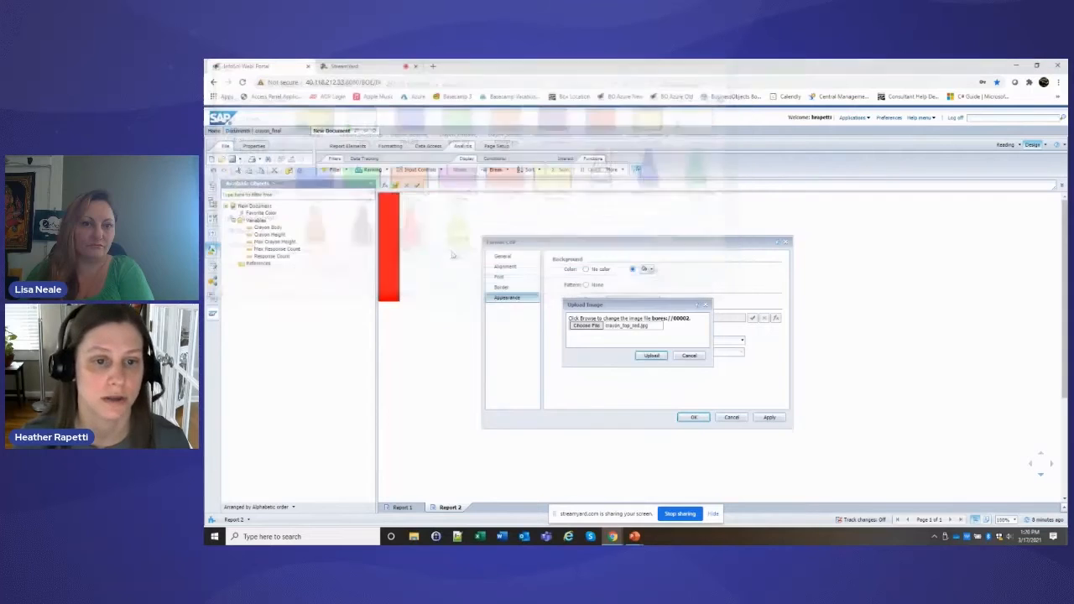
pyautogui.click(651, 355)
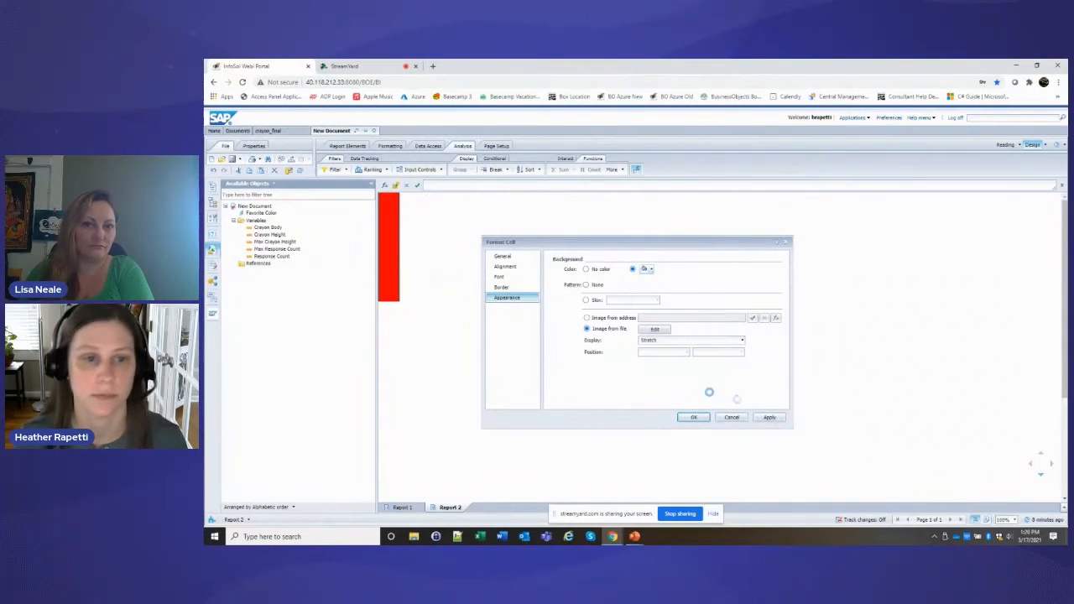
pyautogui.click(694, 417)
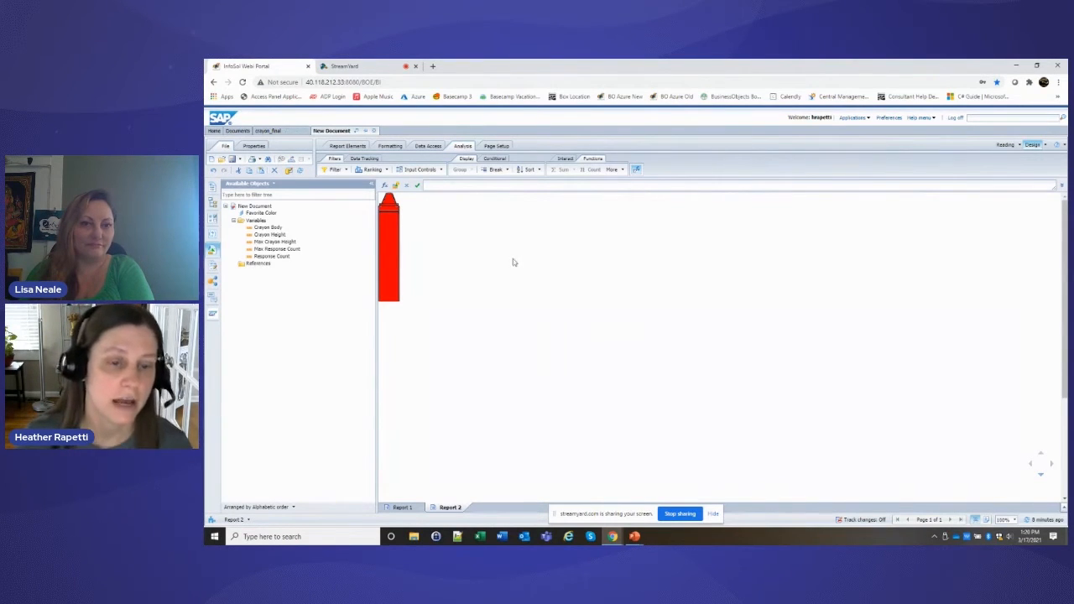
# Copy the Red crayon table and paste the duplicate into the blank report area beside it.
pyautogui.rightClick(400, 287)
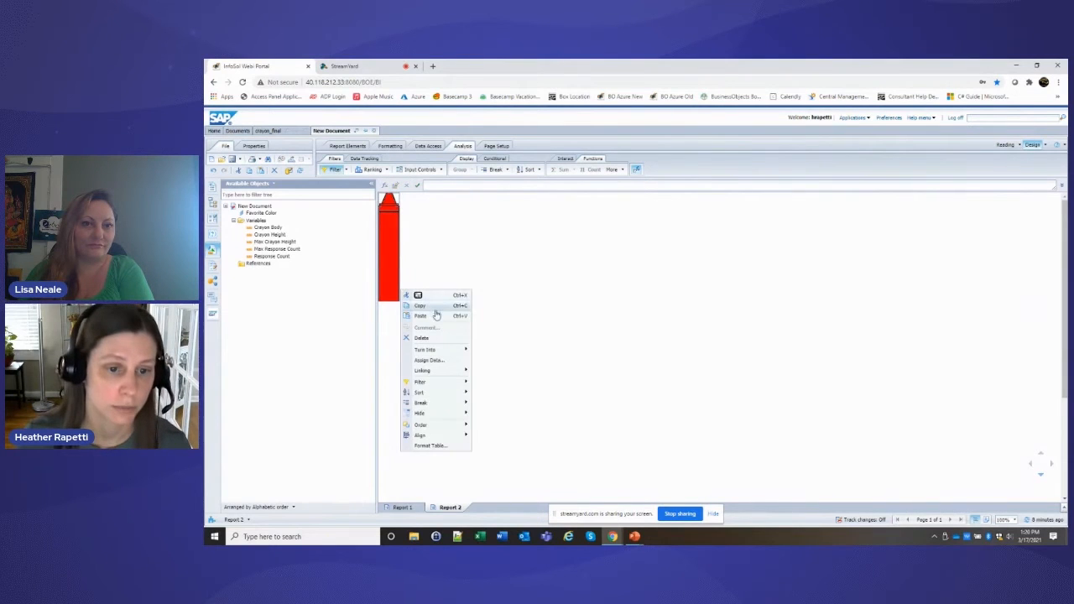
pyautogui.click(436, 288)
pyautogui.rightClick(449, 224)
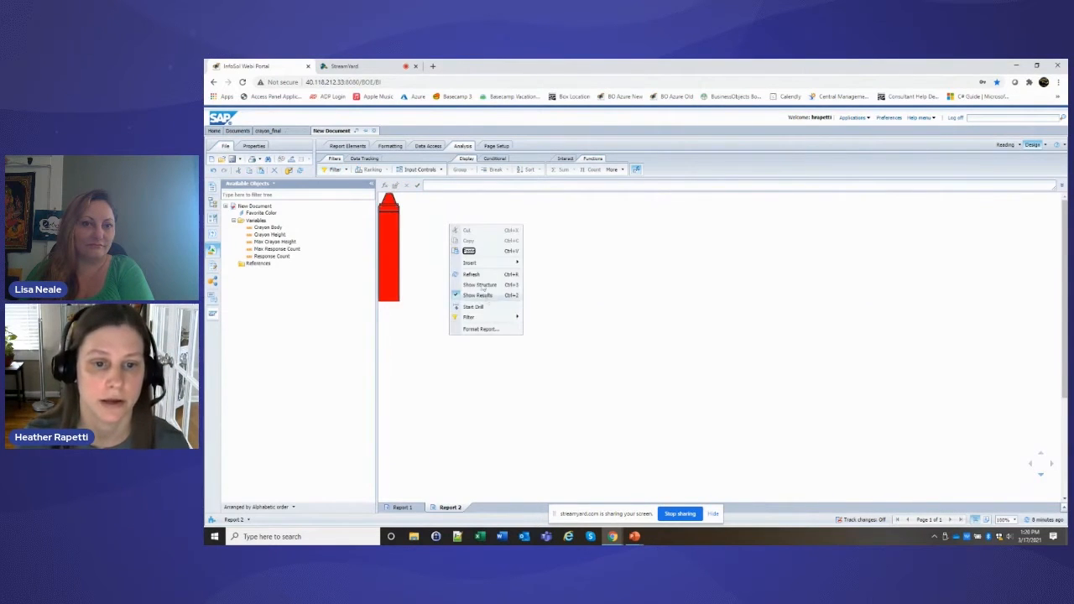
pyautogui.click(468, 250)
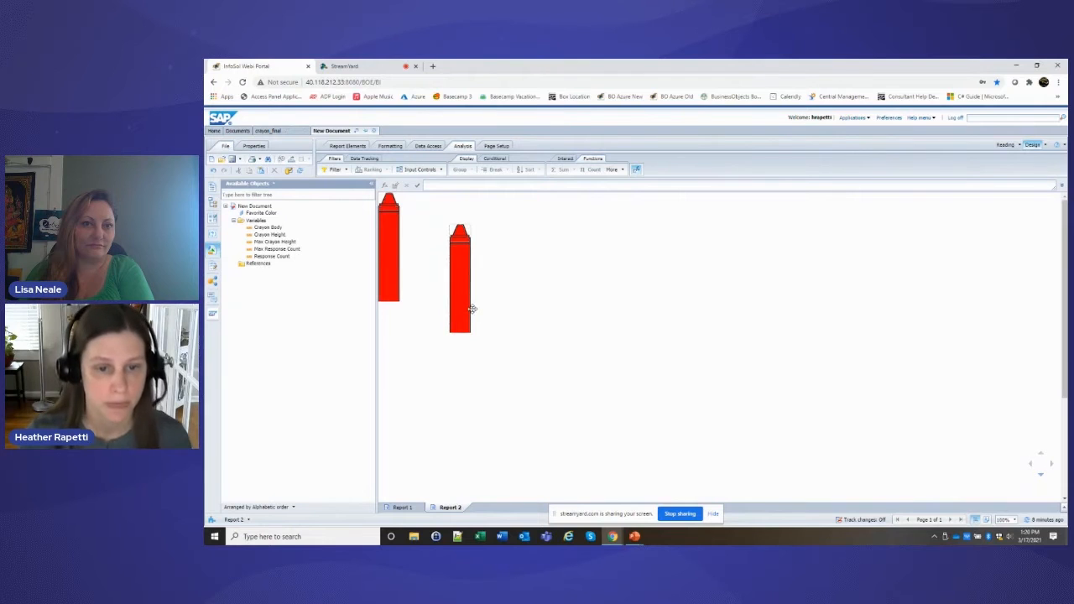
# Rename the pasted crayon table as Orange.
pyautogui.rightClick(472, 309)
pyautogui.click(488, 461)
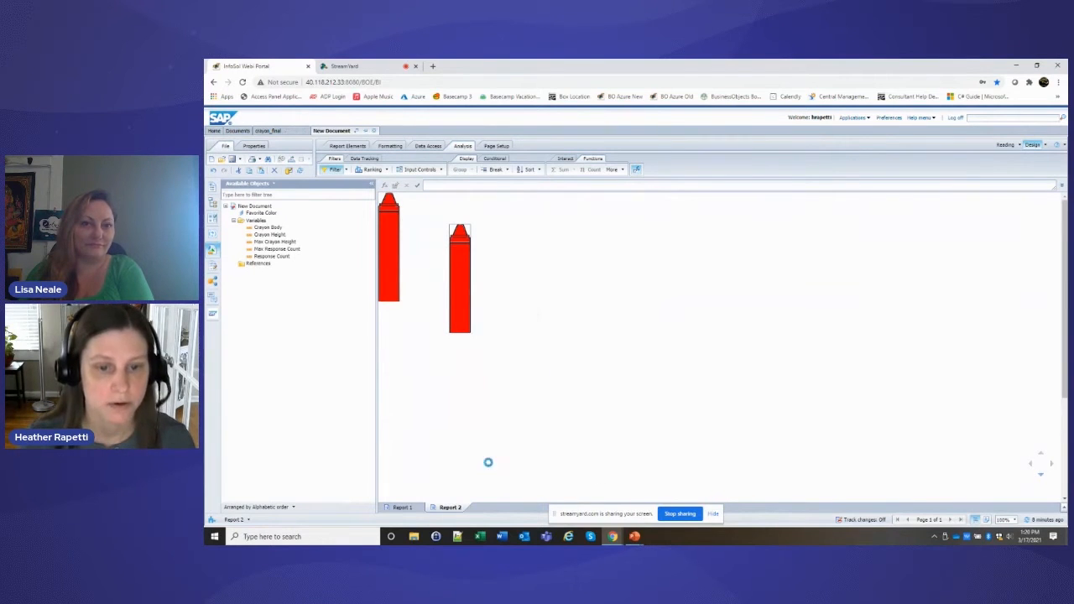
pyautogui.click(606, 247)
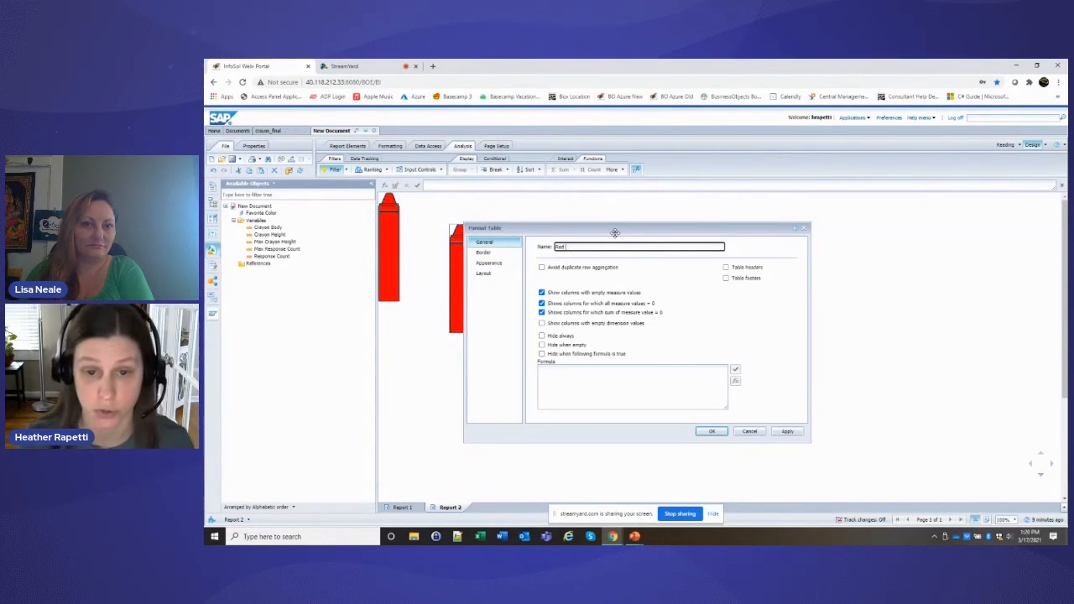
pyautogui.write('Gre')
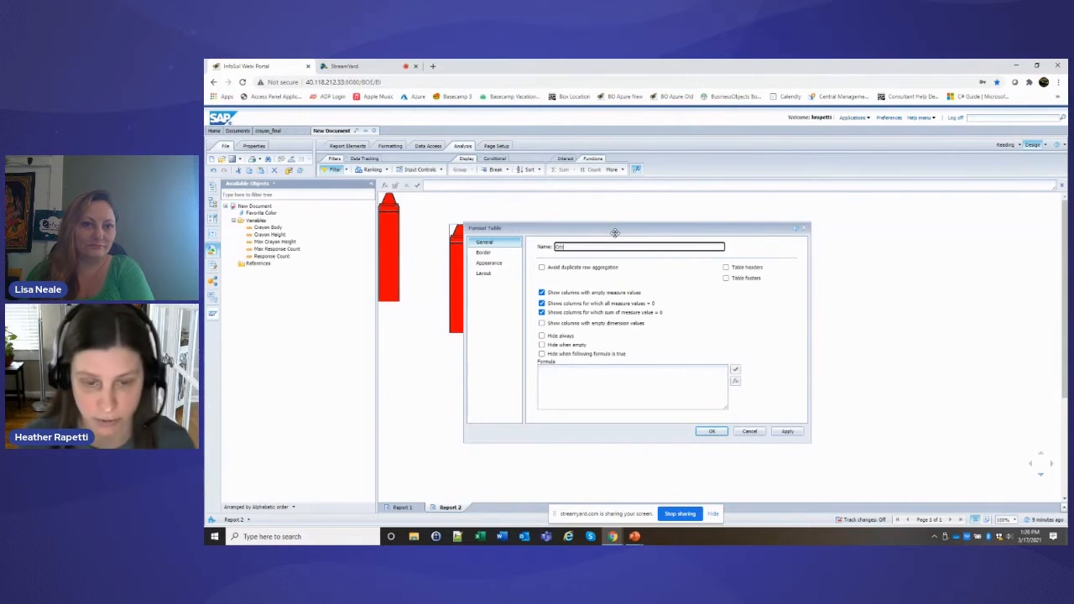
pyautogui.click(787, 435)
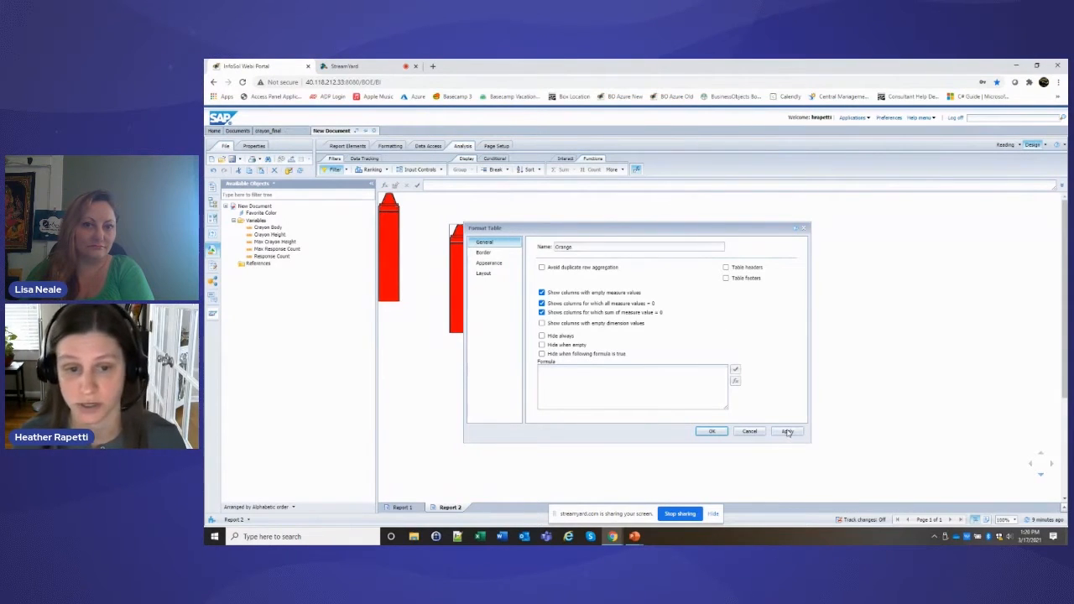
# Position the left of the Orange table 0 inches from the right side of the Red table.
pyautogui.click(486, 274)
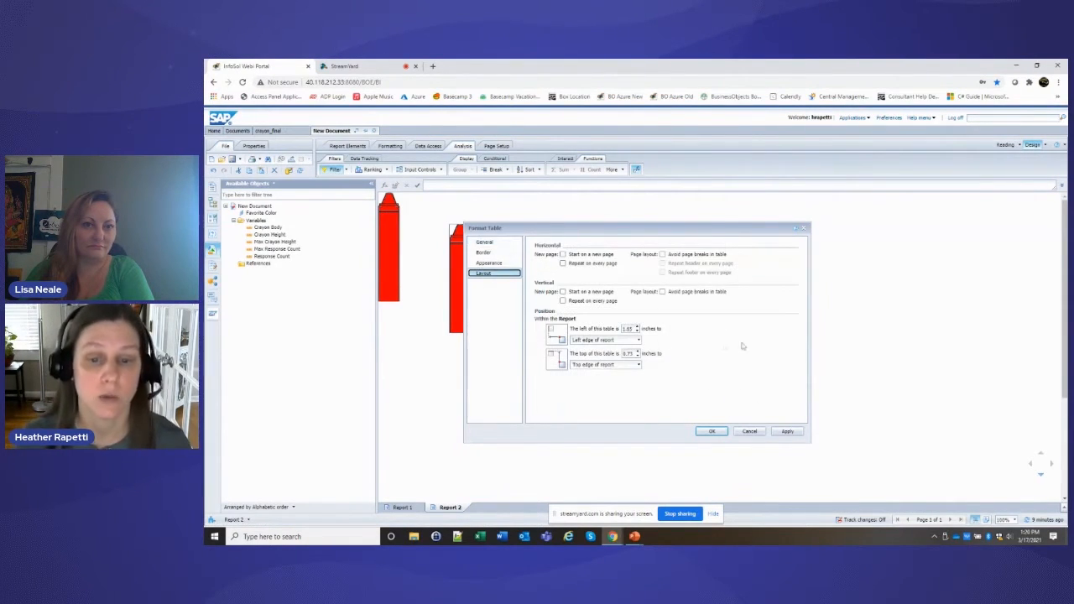
pyautogui.moveTo(628, 228); pyautogui.dragTo(705, 219)
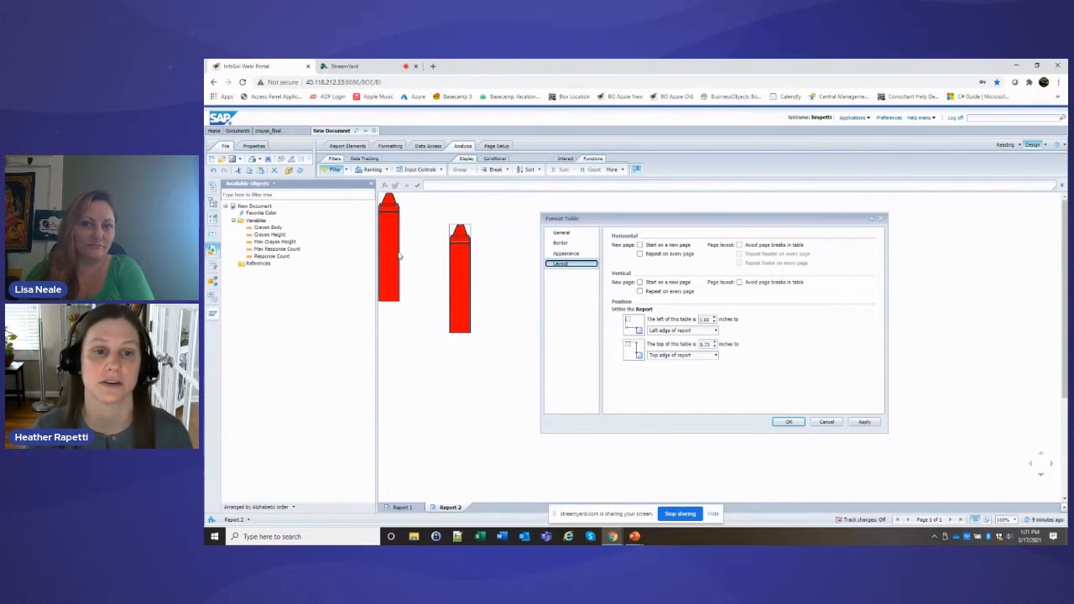
pyautogui.click(715, 331)
pyautogui.click(680, 361)
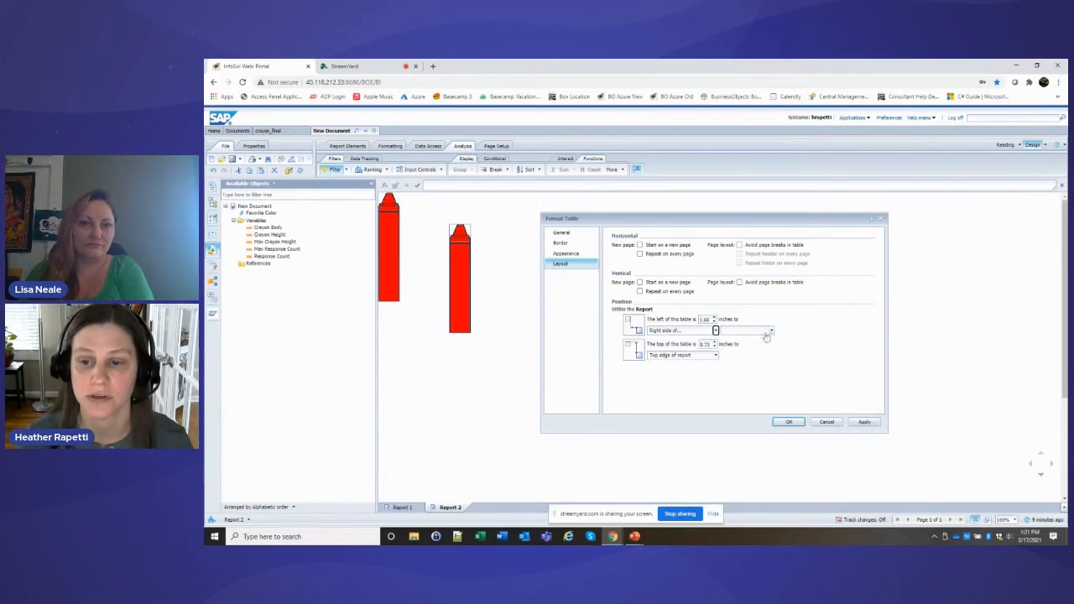
pyautogui.click(771, 330)
pyautogui.click(759, 344)
pyautogui.moveTo(713, 320); pyautogui.dragTo(677, 320)
pyautogui.write('0')
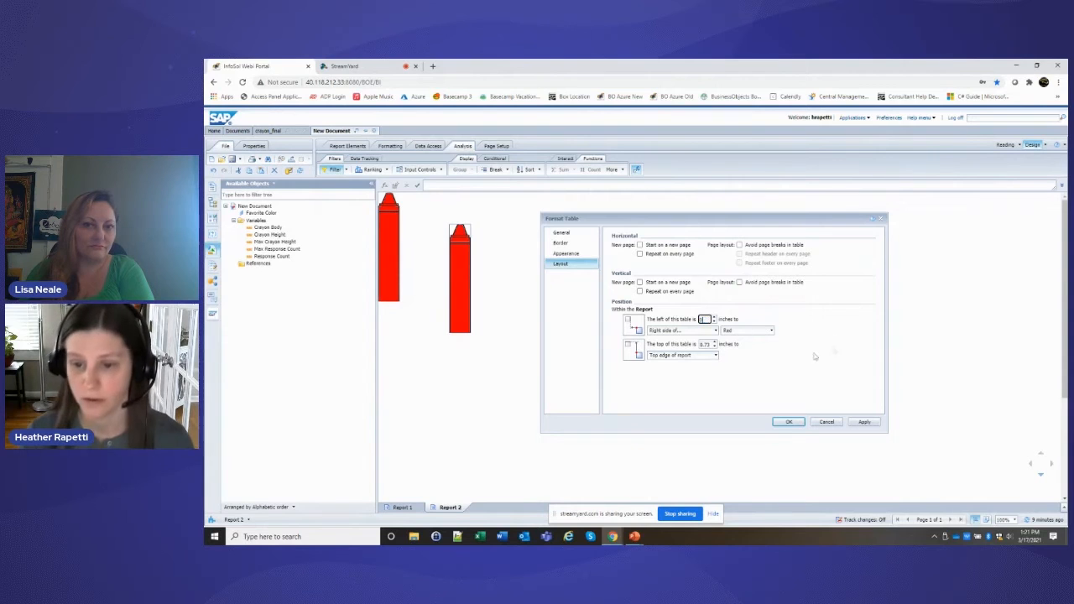
# Position the top of the Orange table 0 inches from the top side of the Red table.
pyautogui.click(715, 356)
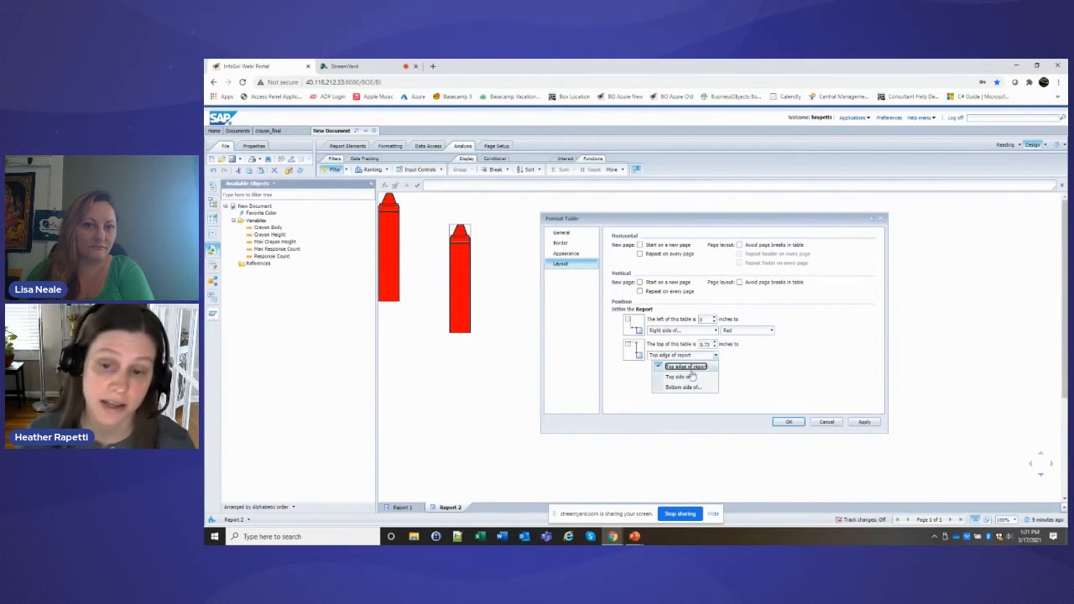
pyautogui.click(679, 377)
pyautogui.click(748, 359)
pyautogui.click(760, 368)
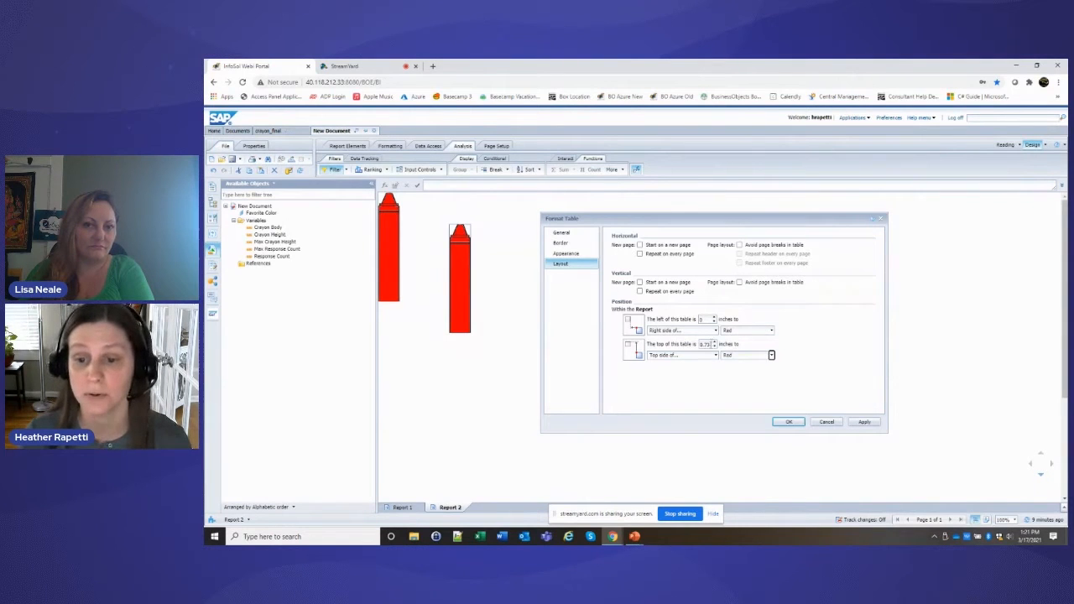
pyautogui.moveTo(711, 344); pyautogui.dragTo(665, 348)
pyautogui.write('0')
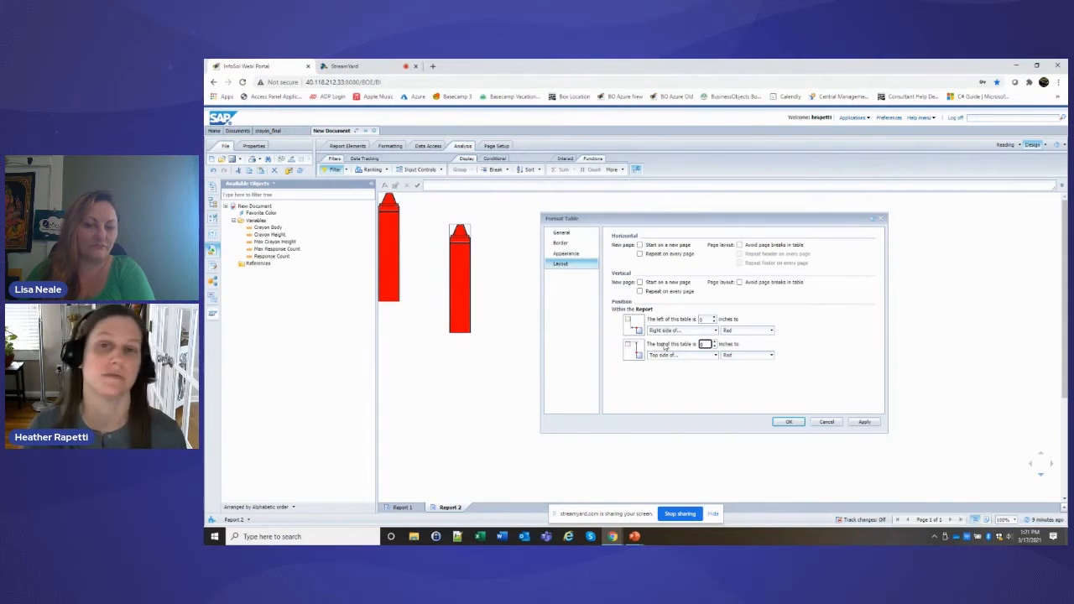
pyautogui.click(788, 422)
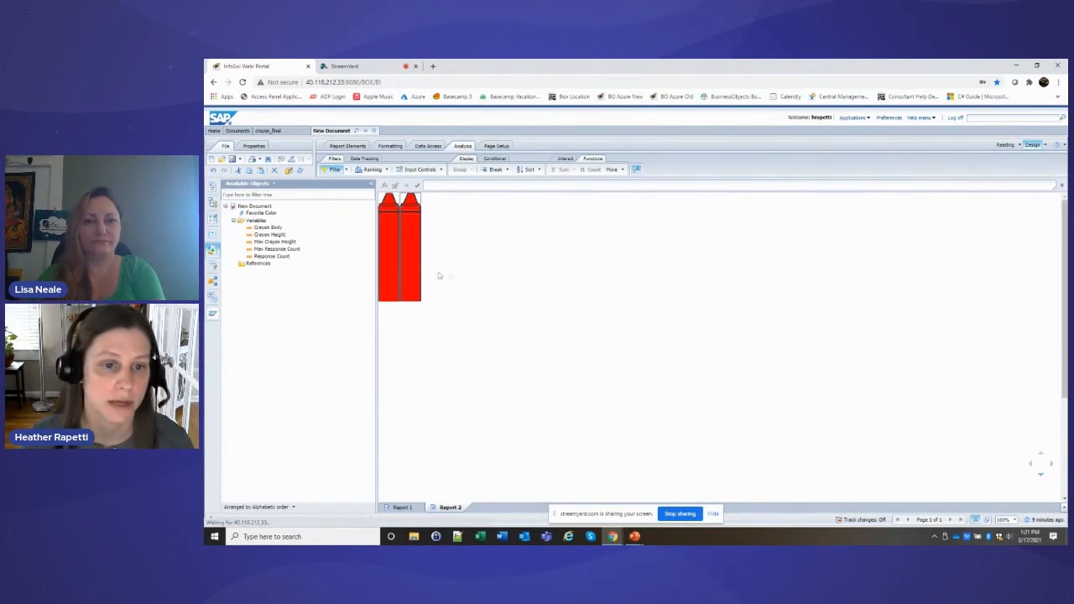
# Move the Red crayon table further into the blank report area and undo the move.
pyautogui.click(388, 265)
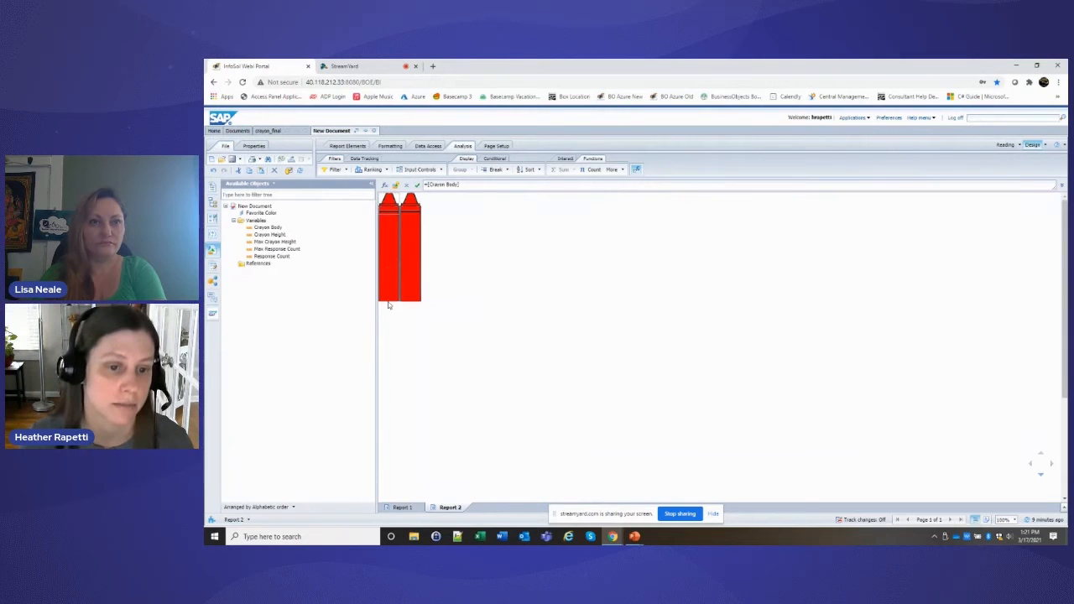
pyautogui.moveTo(390, 303); pyautogui.dragTo(486, 388)
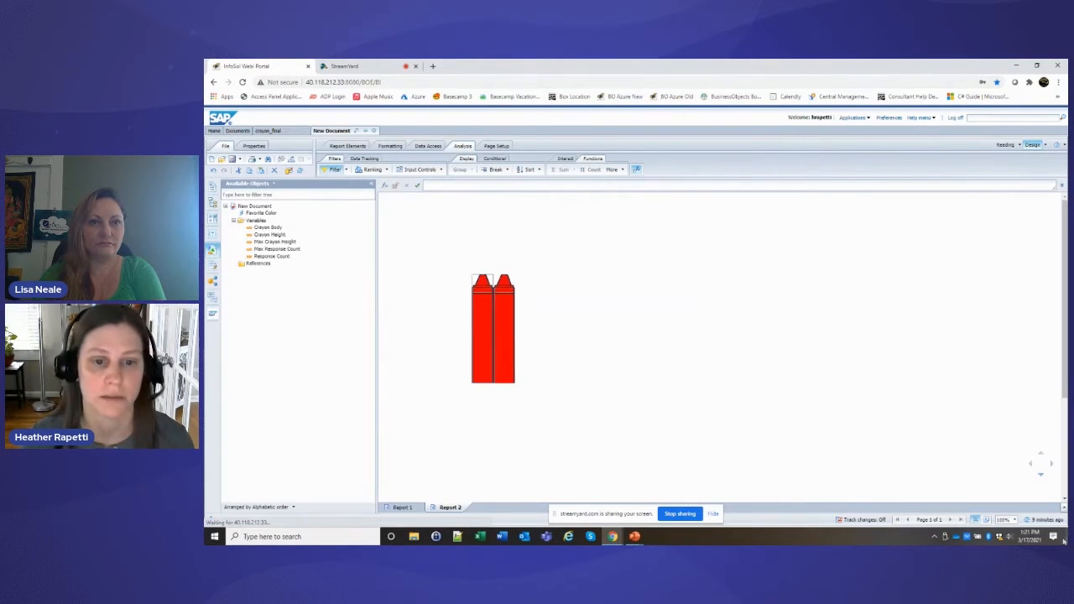
pyautogui.click(213, 170)
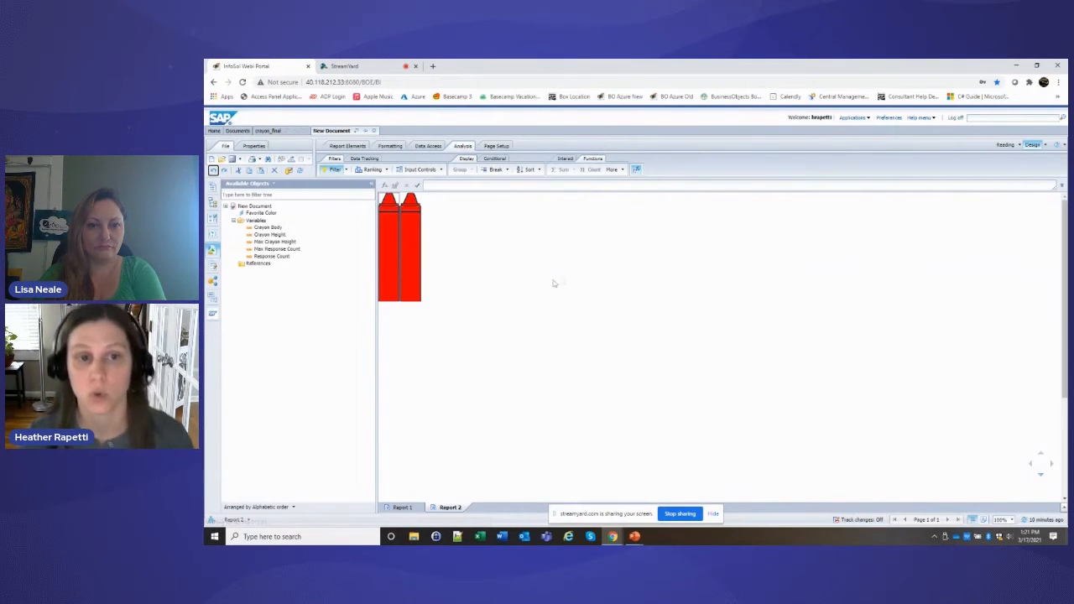
pyautogui.click(681, 278)
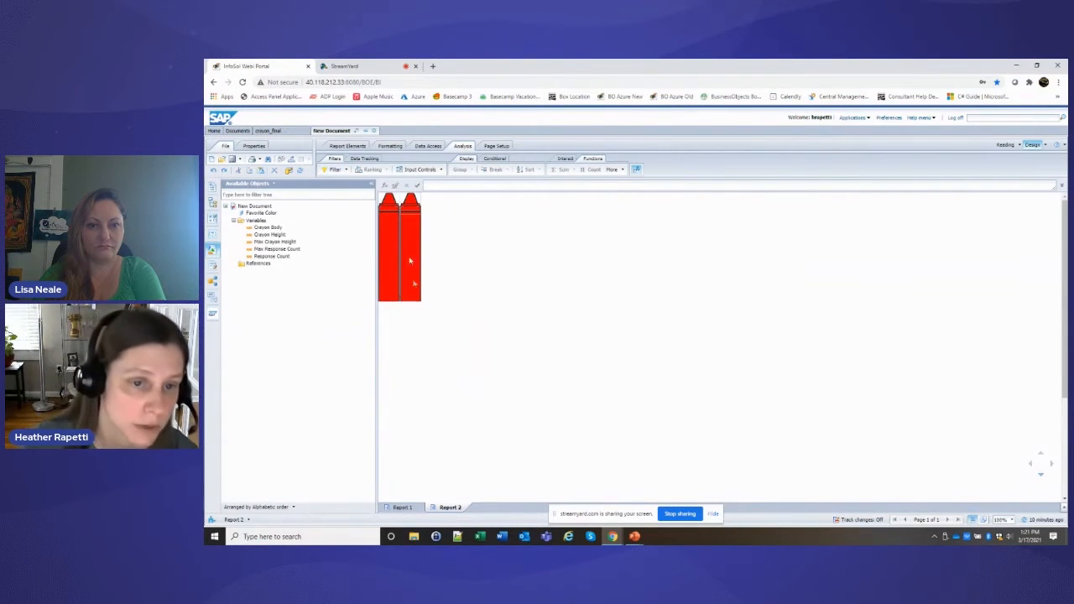
# Replace the background image of the Orange table's upper cell with crayon_top_orange.jpg.
pyautogui.click(412, 209)
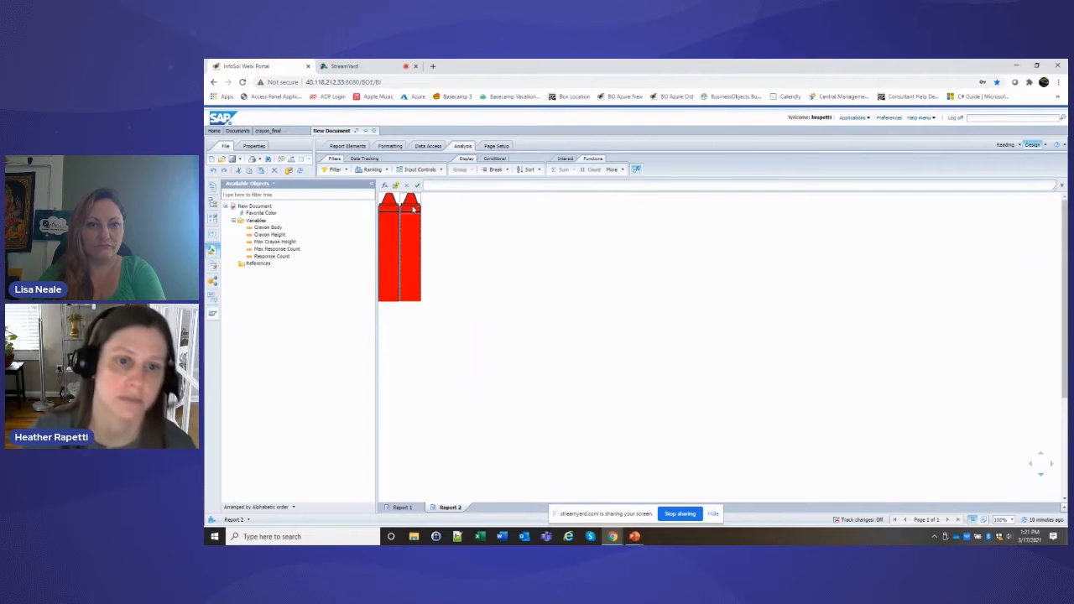
pyautogui.rightClick(413, 209)
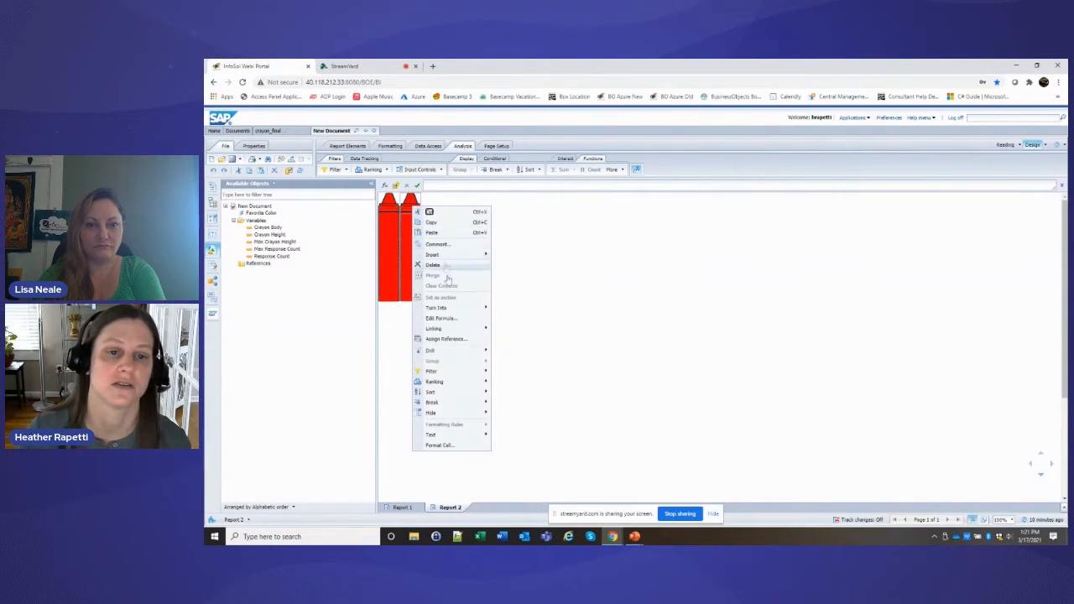
pyautogui.click(445, 445)
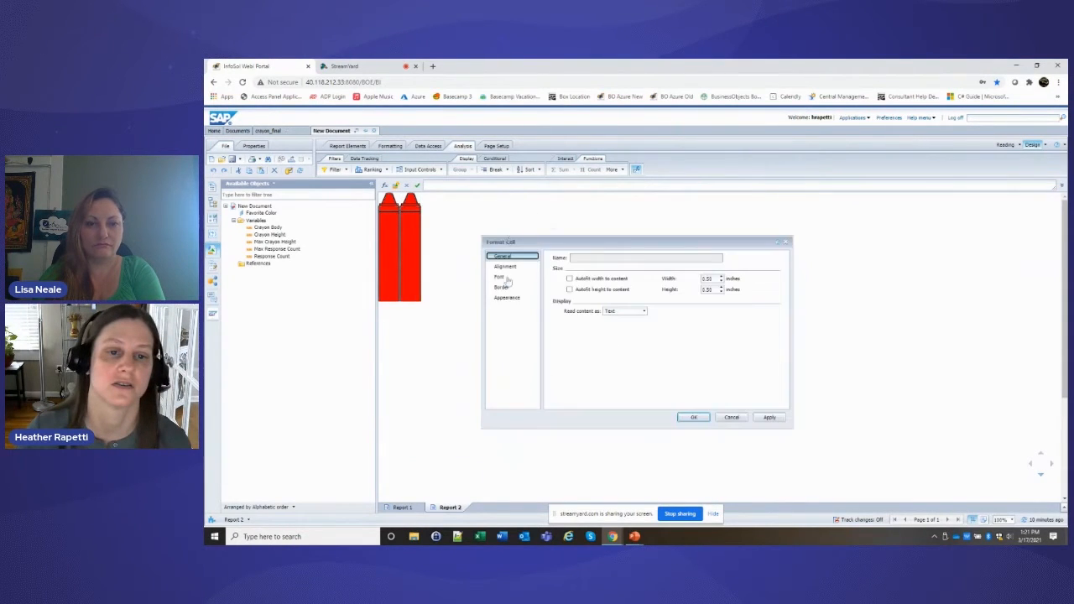
pyautogui.click(511, 299)
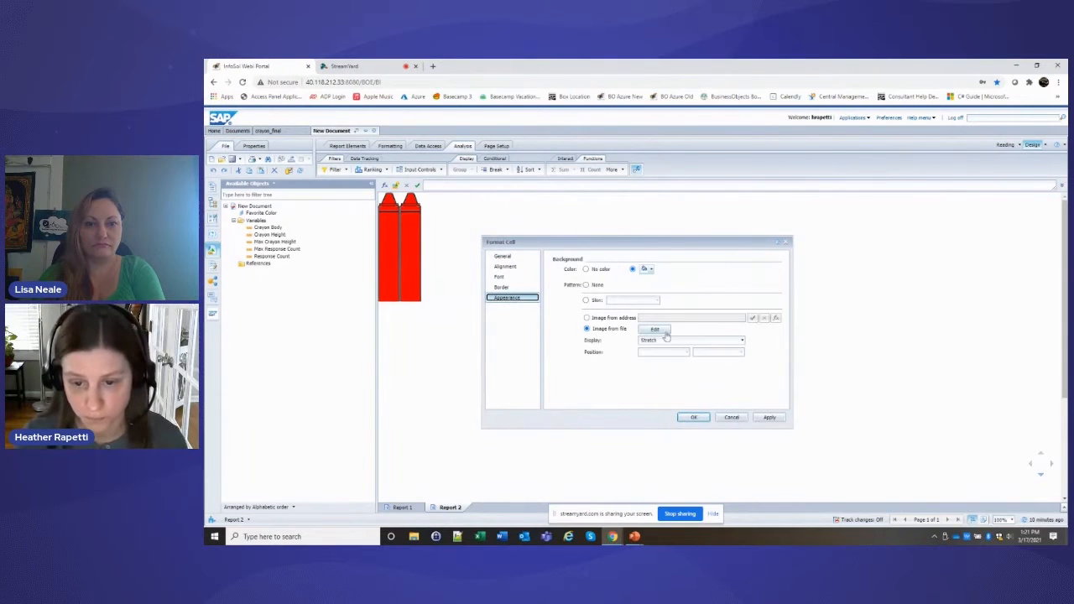
pyautogui.click(652, 334)
pyautogui.click(586, 325)
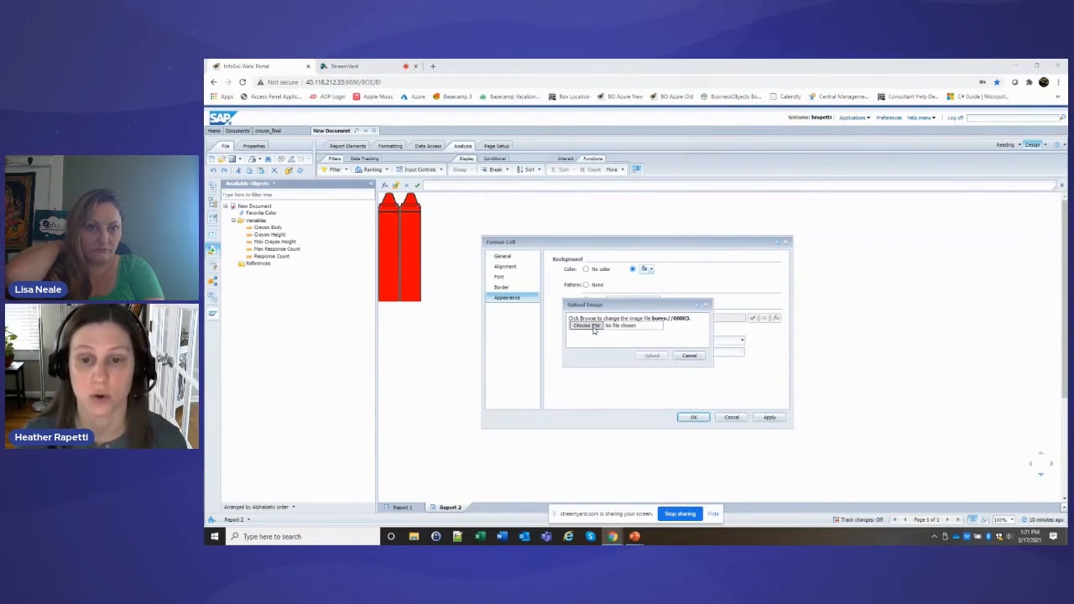
pyautogui.doubleClick(302, 252)
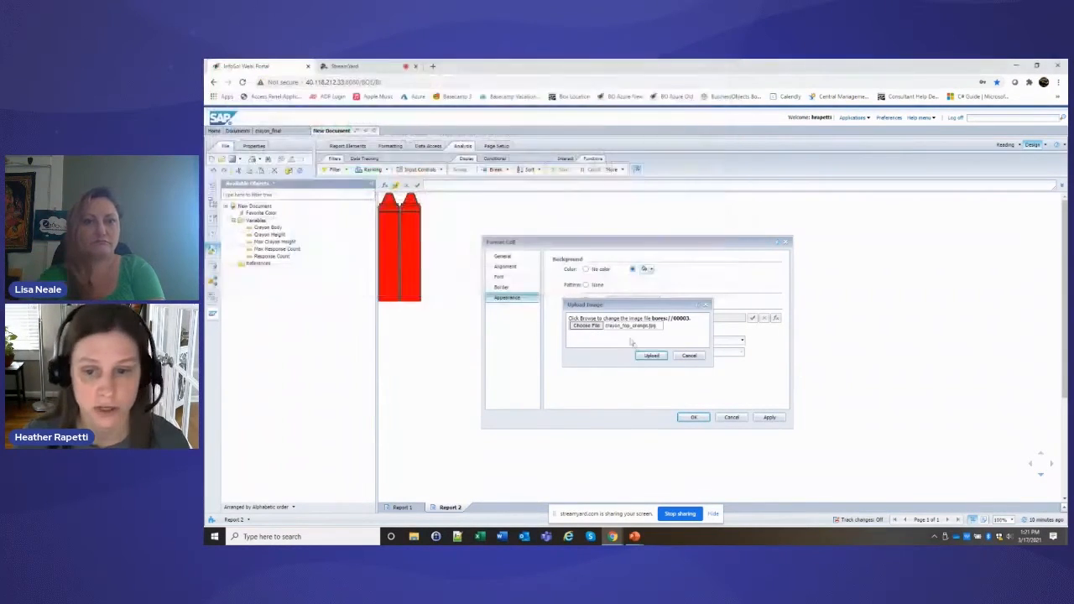
pyautogui.click(658, 356)
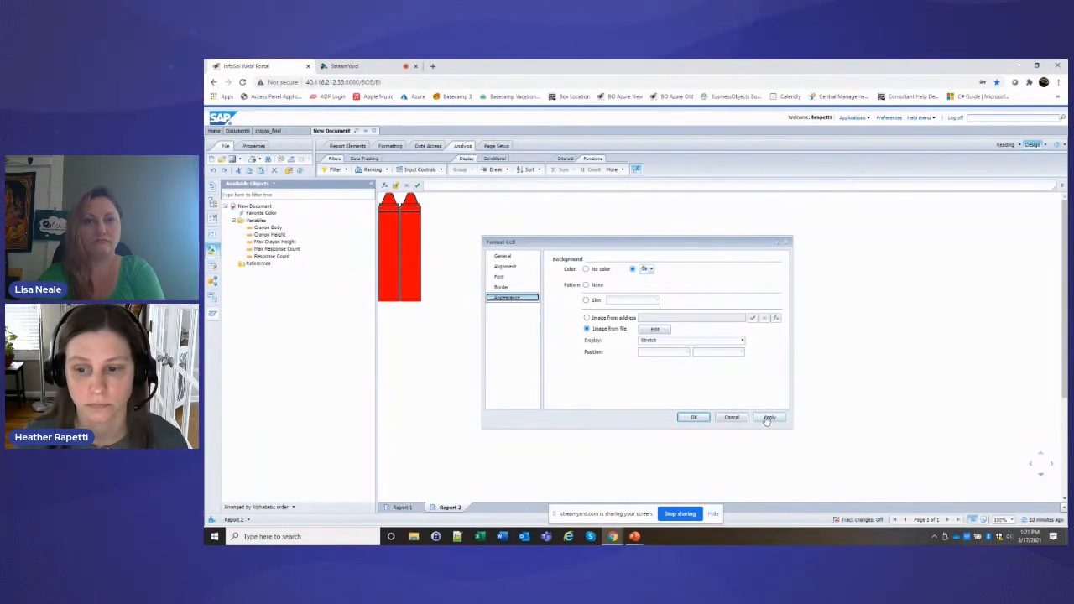
pyautogui.click(694, 417)
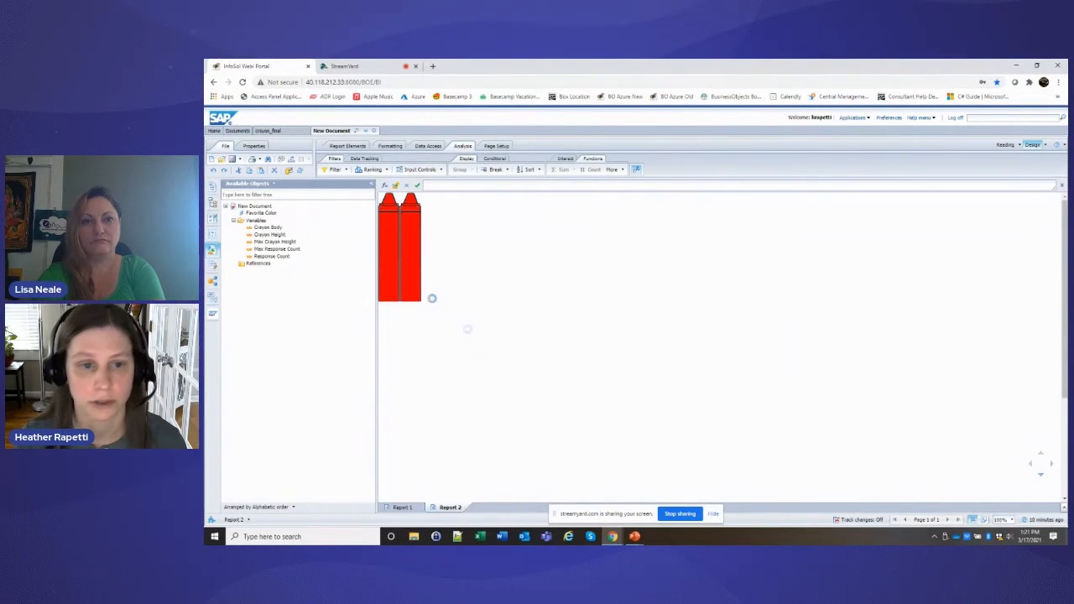
# Replace the background image of the Orange table's body cell with the orange crayon_mid image file.
pyautogui.rightClick(420, 256)
pyautogui.click(446, 495)
pyautogui.click(512, 298)
pyautogui.click(654, 329)
pyautogui.click(591, 326)
pyautogui.doubleClick(423, 197)
pyautogui.click(662, 355)
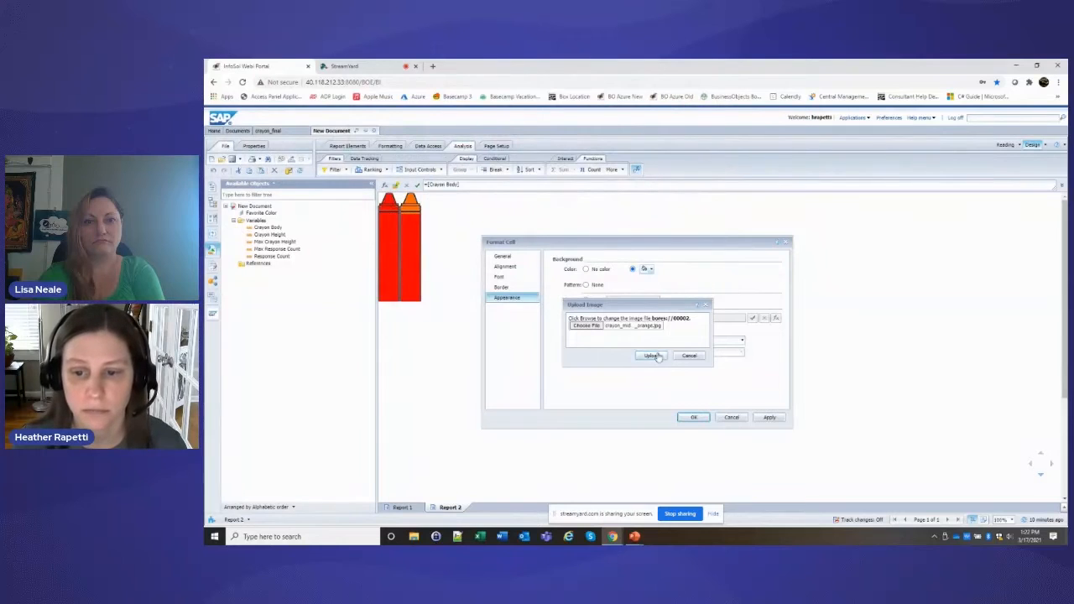
pyautogui.click(693, 416)
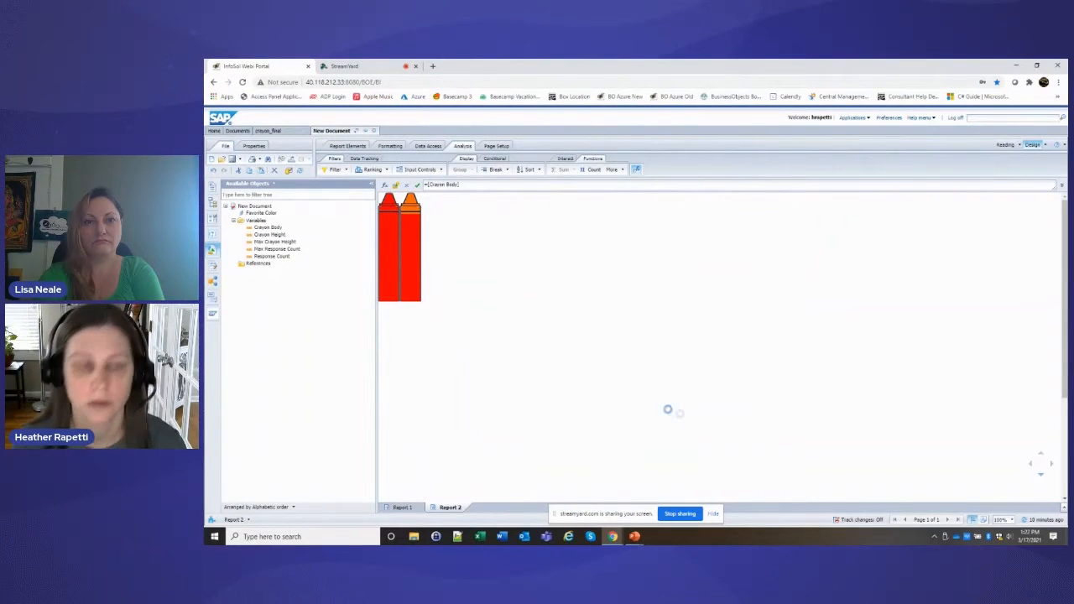
# Edit the Orange table's Favorite Color filter so its list contains Orange instead of Red.
pyautogui.rightClick(424, 283)
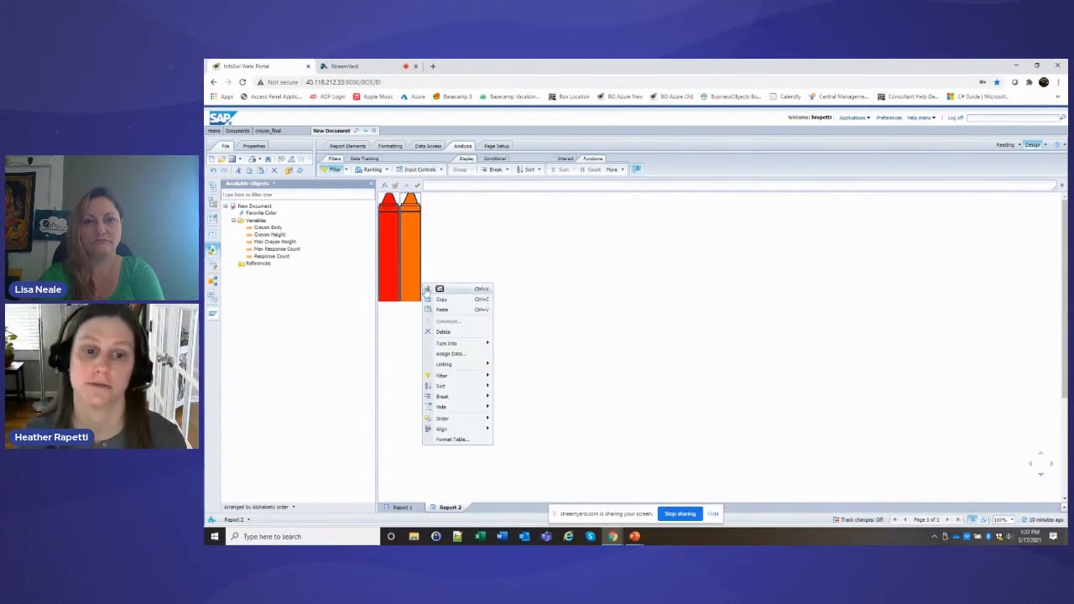
pyautogui.moveTo(459, 377)
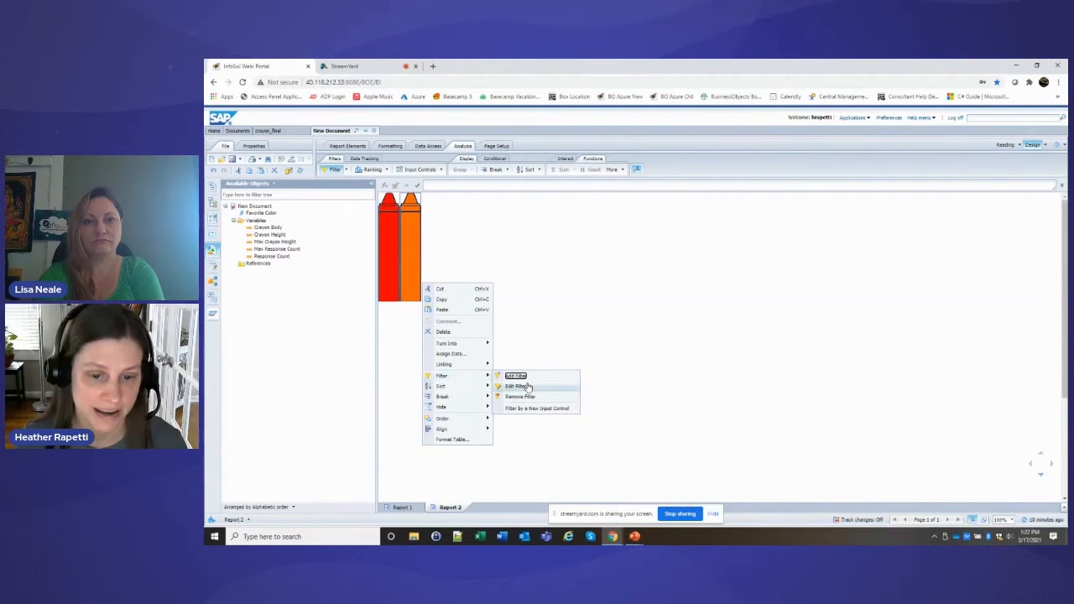
pyautogui.click(528, 387)
pyautogui.click(681, 336)
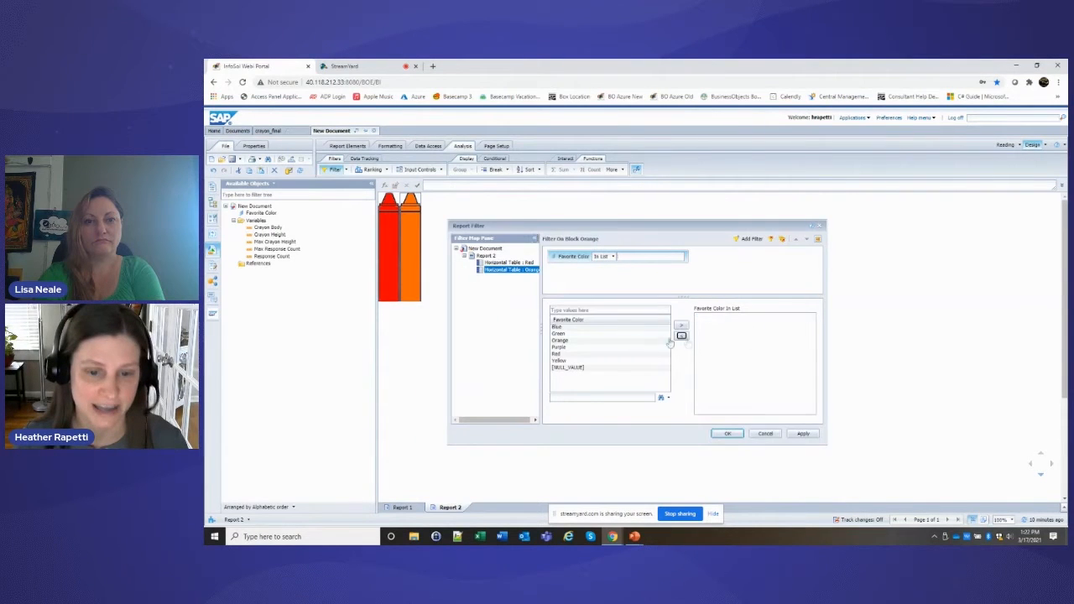
pyautogui.doubleClick(564, 342)
pyautogui.click(726, 433)
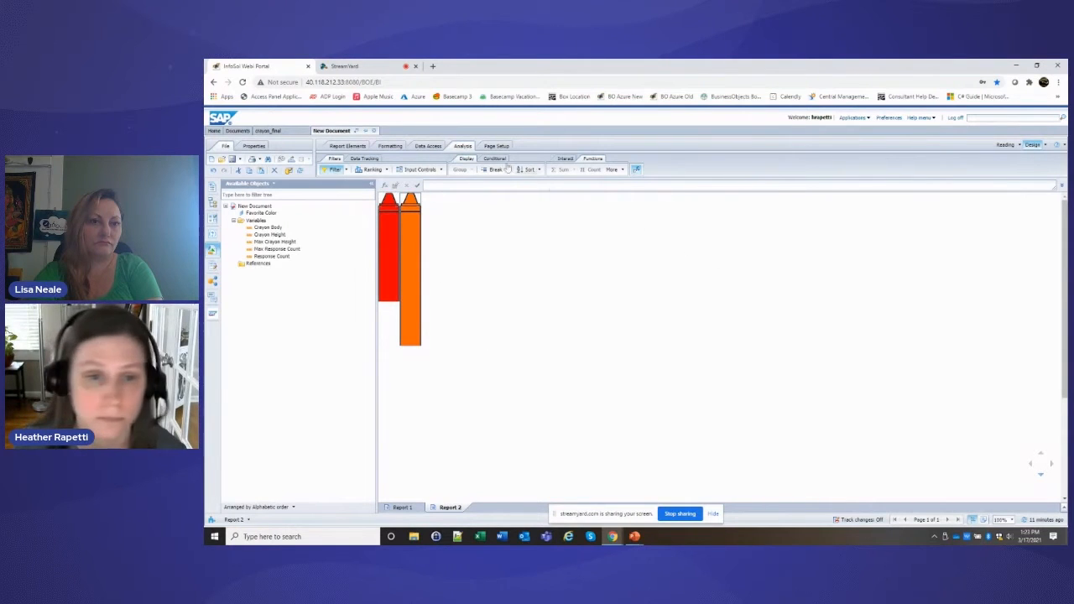
# Create a measure variable named Filler Height with the formula =[Max Crayon Height]-[Crayon Height]+1.
pyautogui.click(428, 146)
pyautogui.click(445, 170)
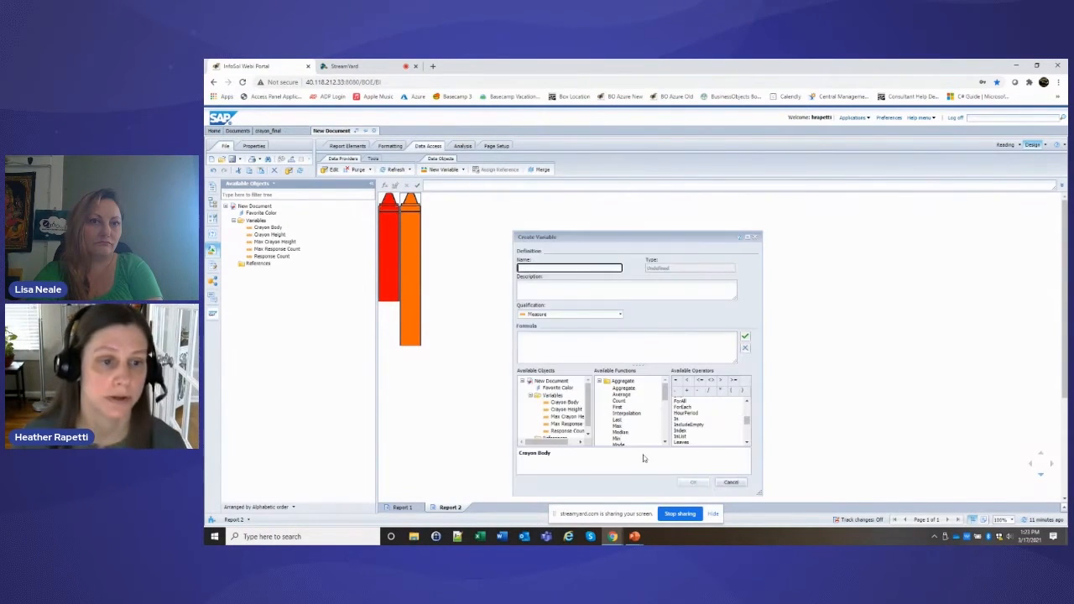
pyautogui.write('Filler Height')
pyautogui.click(619, 346)
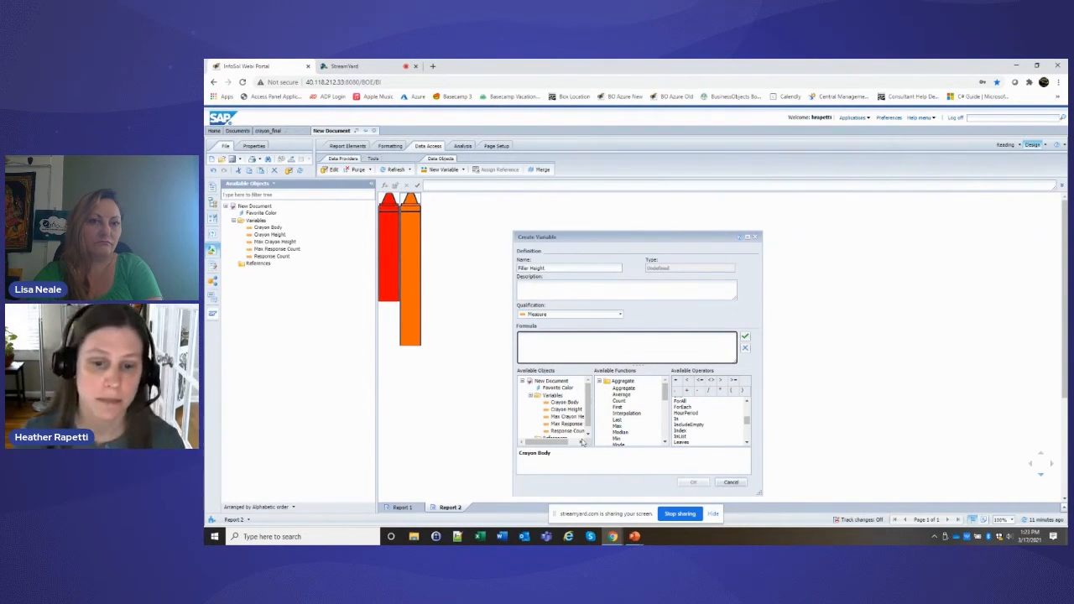
pyautogui.doubleClick(564, 417)
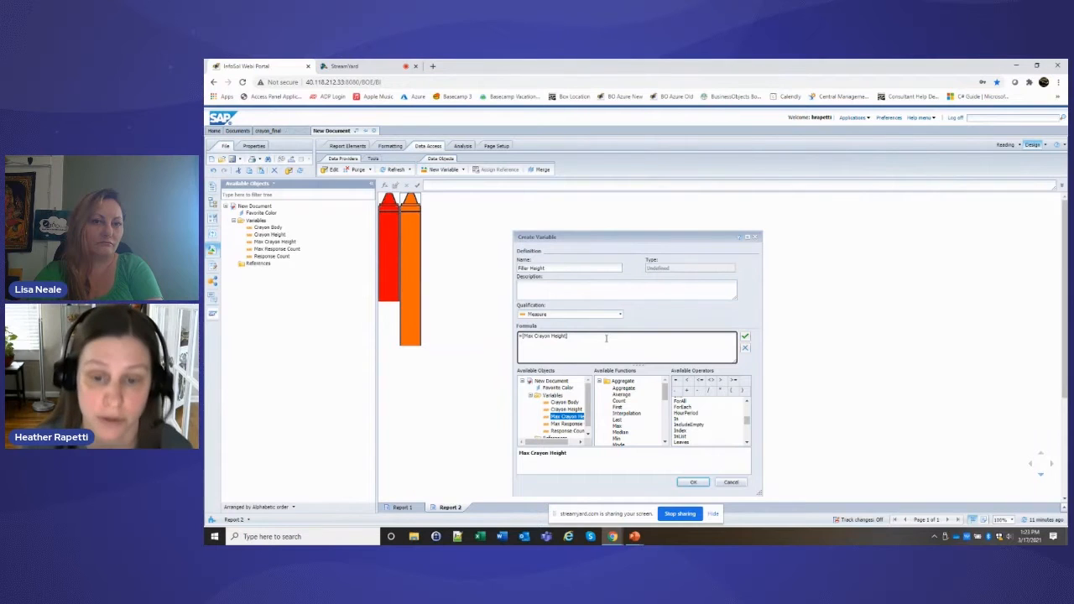
pyautogui.click(720, 385)
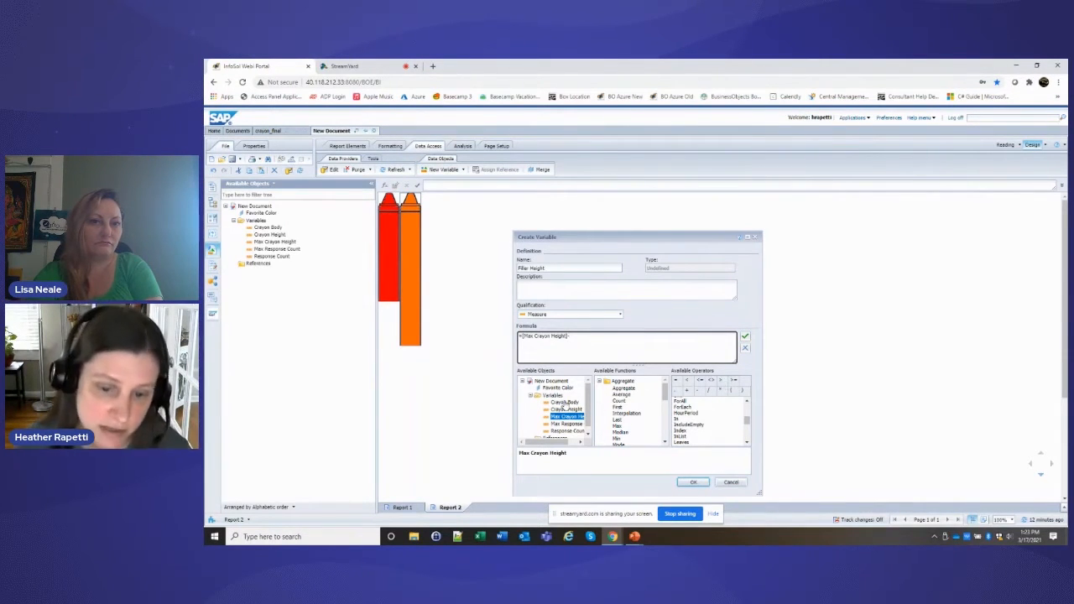
pyautogui.doubleClick(566, 409)
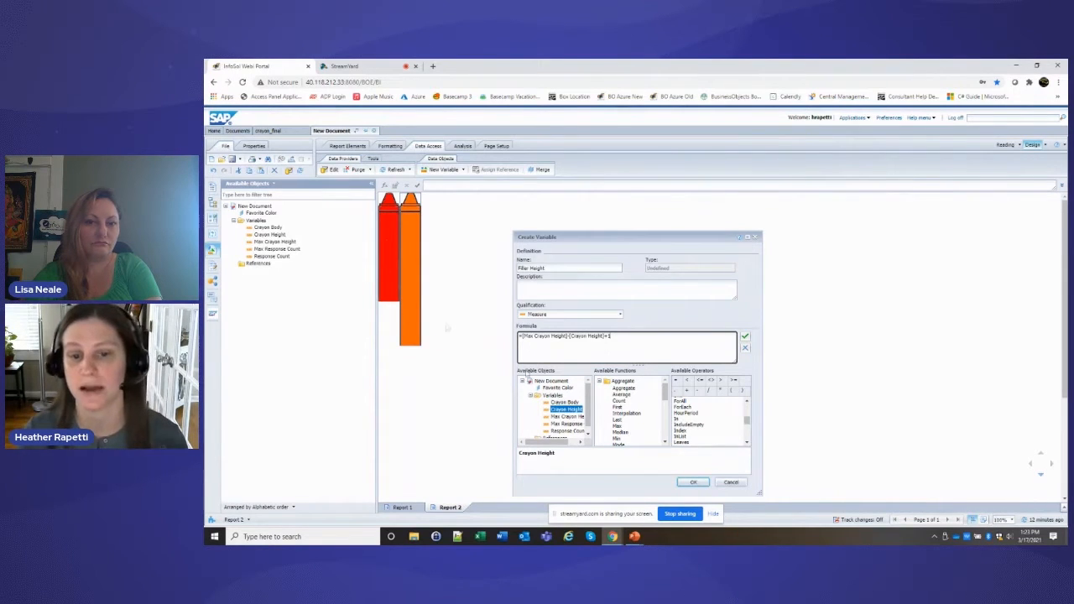
pyautogui.click(692, 484)
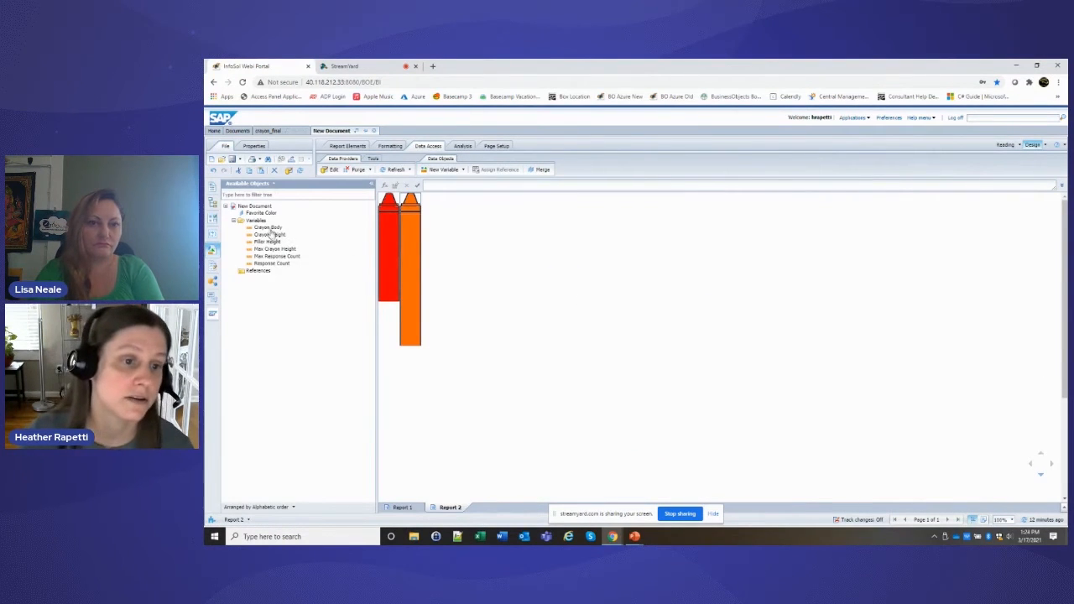
# Duplicate the Crayon Body variable as Filler Body with the formula =Fill(" "+Char(13);[Filler Height]).
pyautogui.click(386, 210)
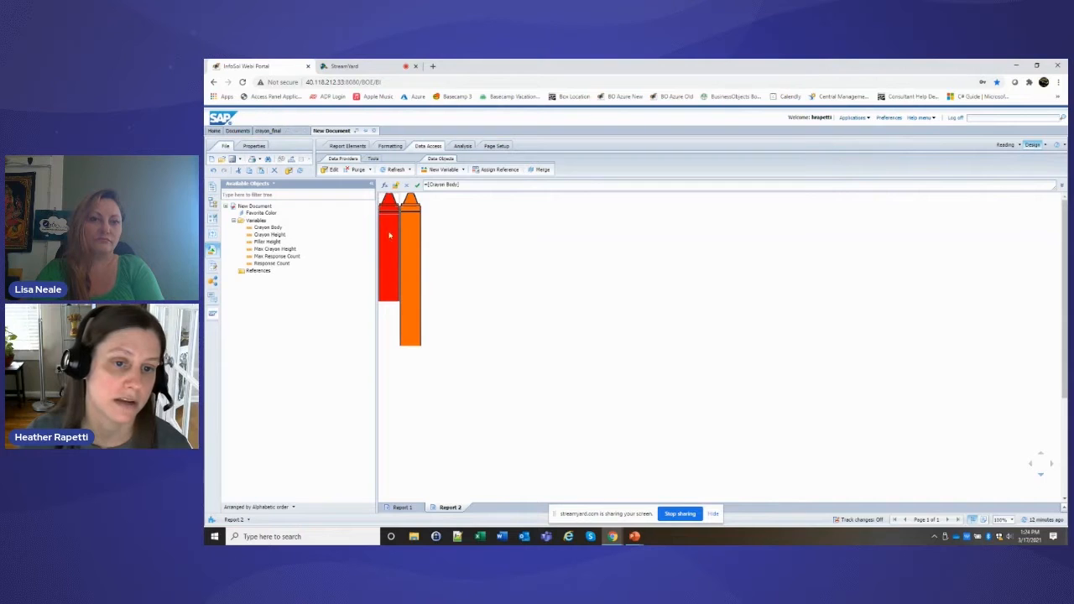
pyautogui.rightClick(273, 230)
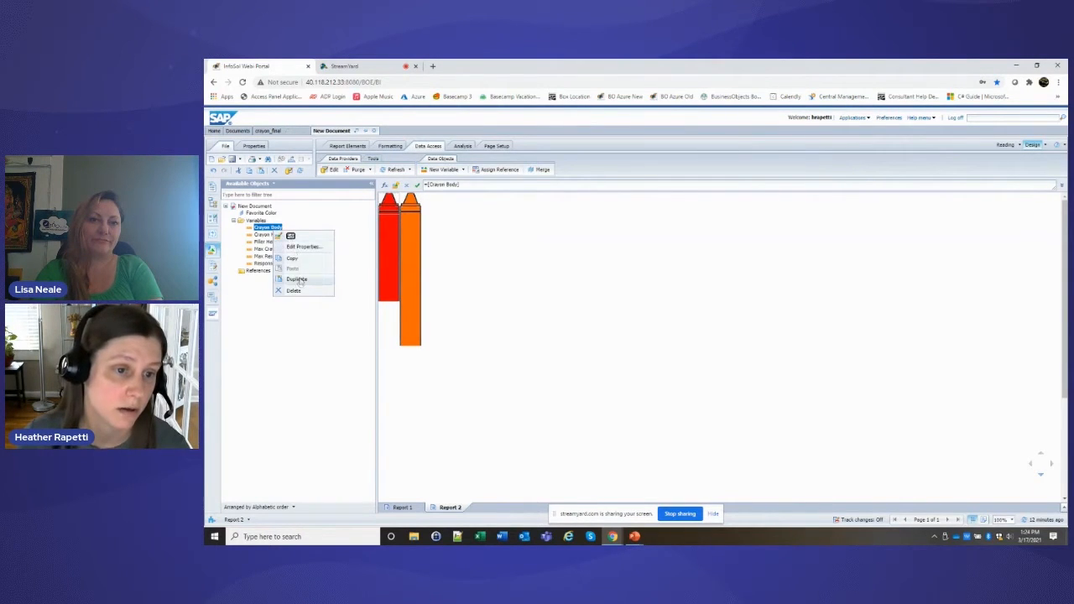
pyautogui.click(296, 279)
pyautogui.rightClick(281, 235)
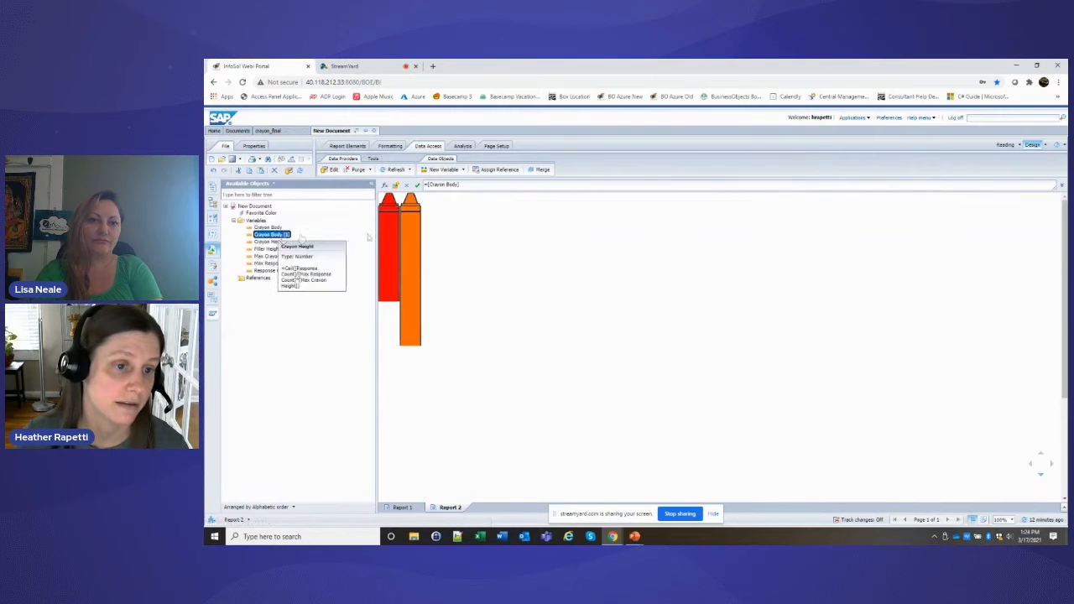
pyautogui.click(298, 245)
pyautogui.write('Filler Body')
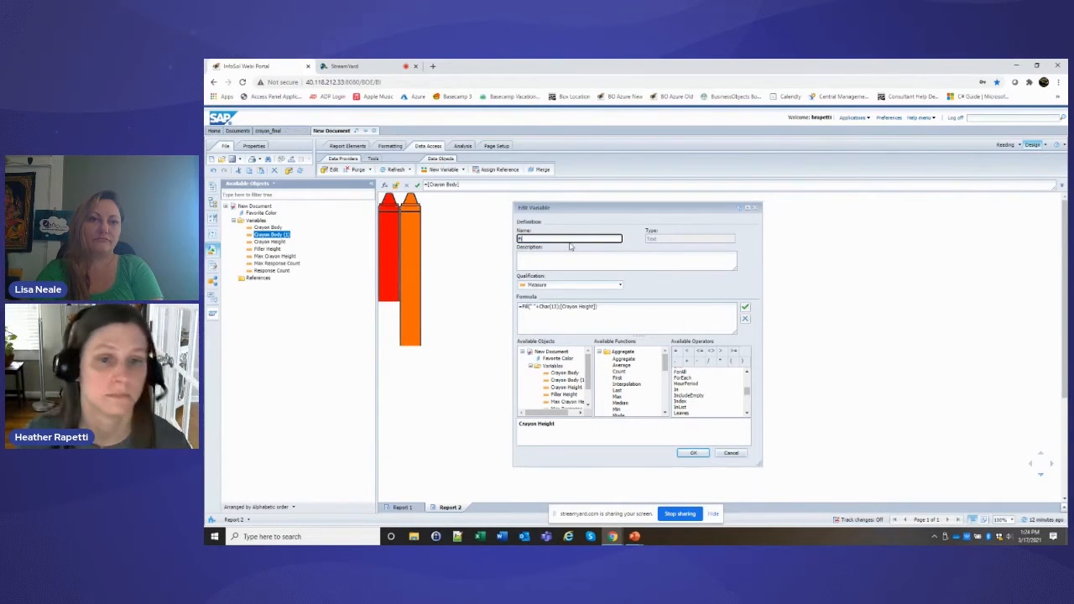
pyautogui.click(573, 309)
pyautogui.write('Fille')
pyautogui.click(693, 453)
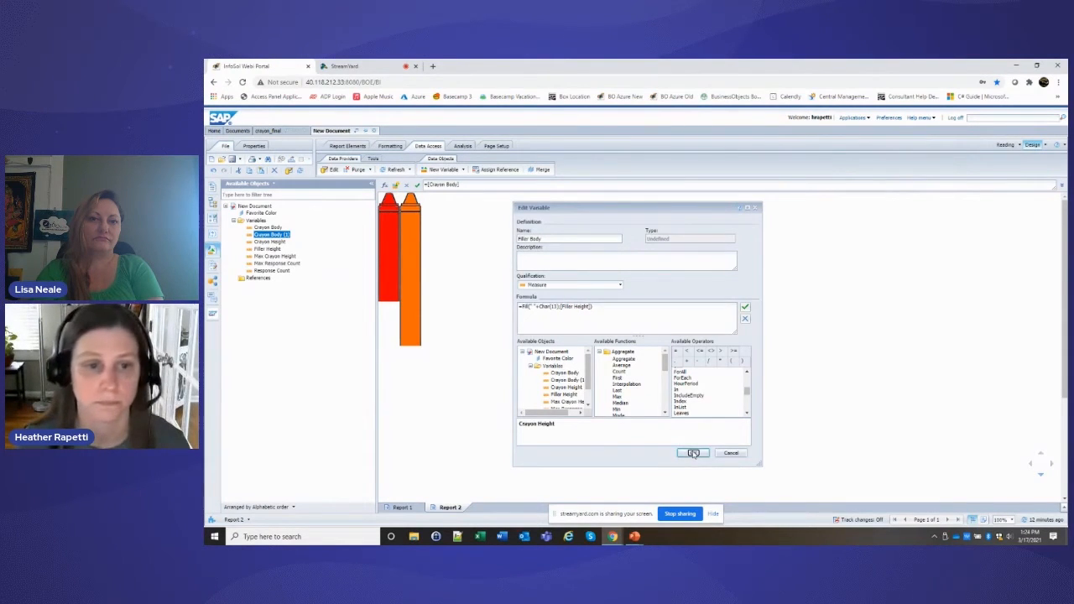
# Insert a row above the Red table's crayon tip and set its cell formula to =[Filler Body].
pyautogui.rightClick(388, 209)
pyautogui.moveTo(410, 259)
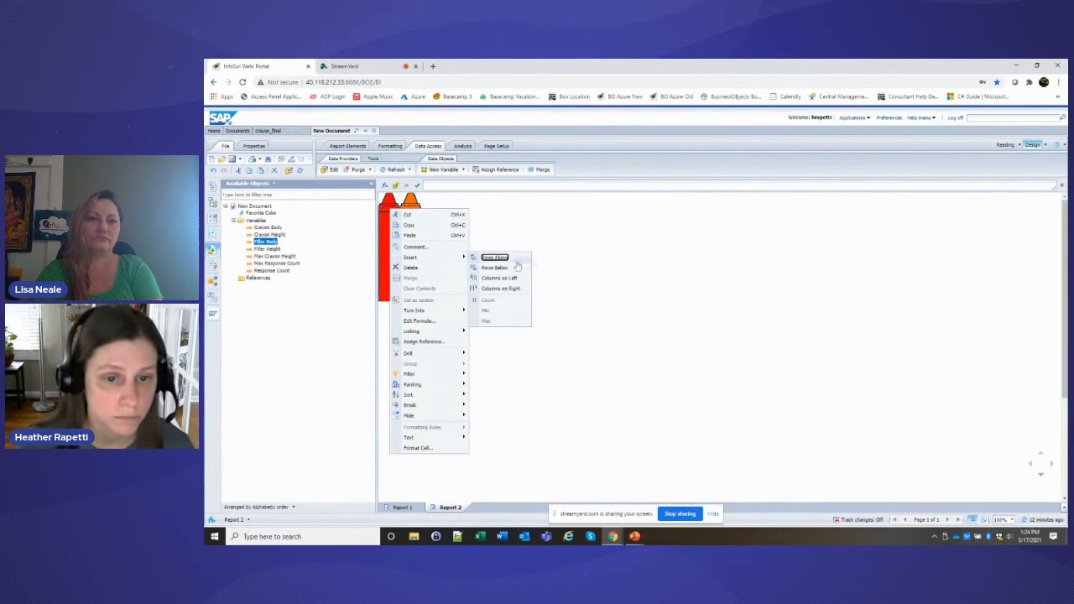
pyautogui.click(493, 258)
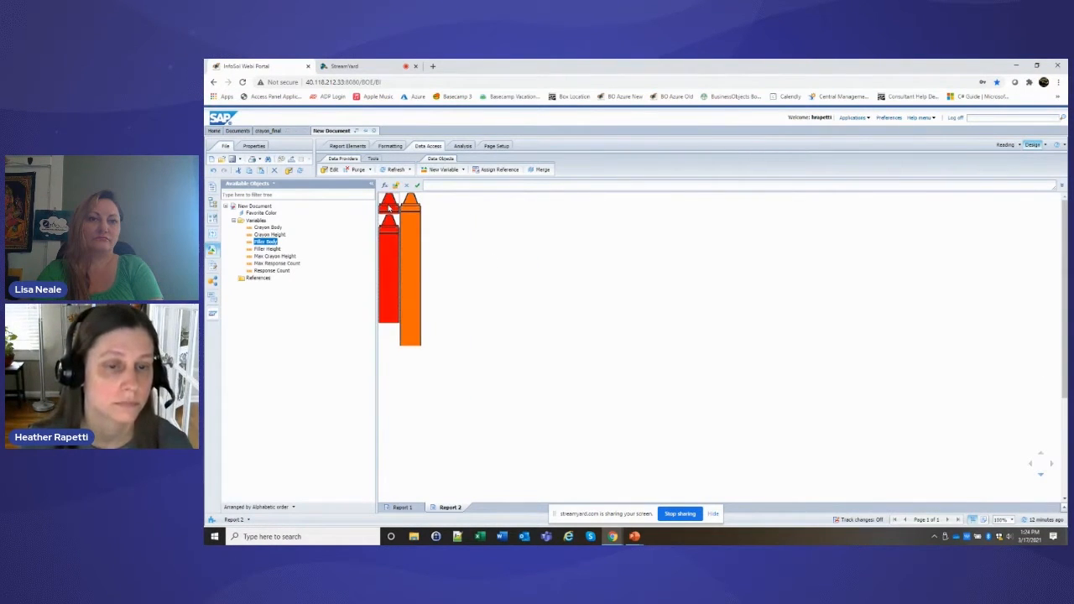
pyautogui.click(384, 186)
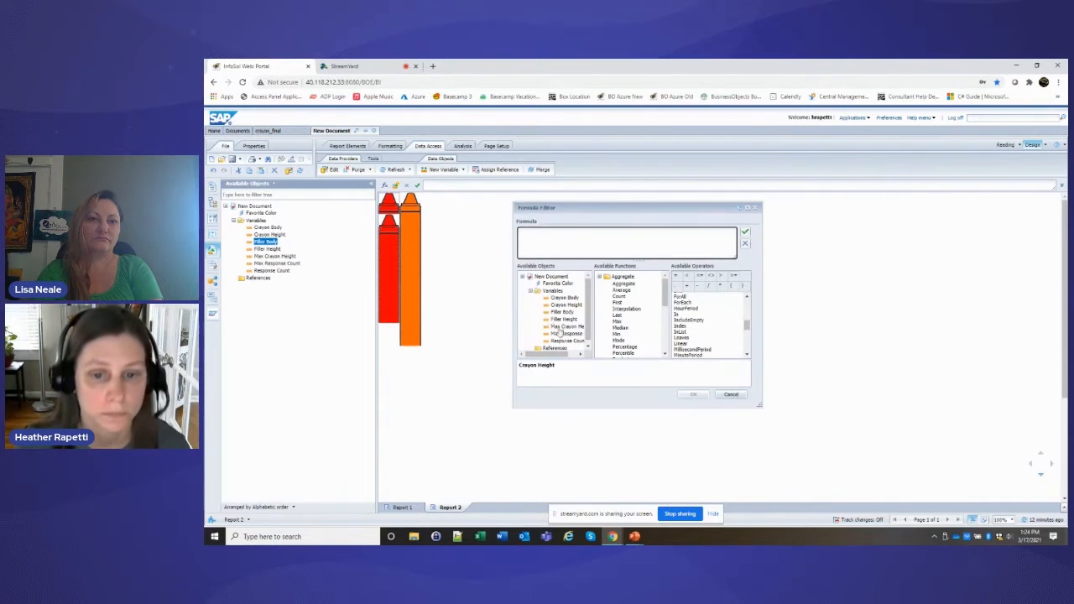
pyautogui.doubleClick(560, 321)
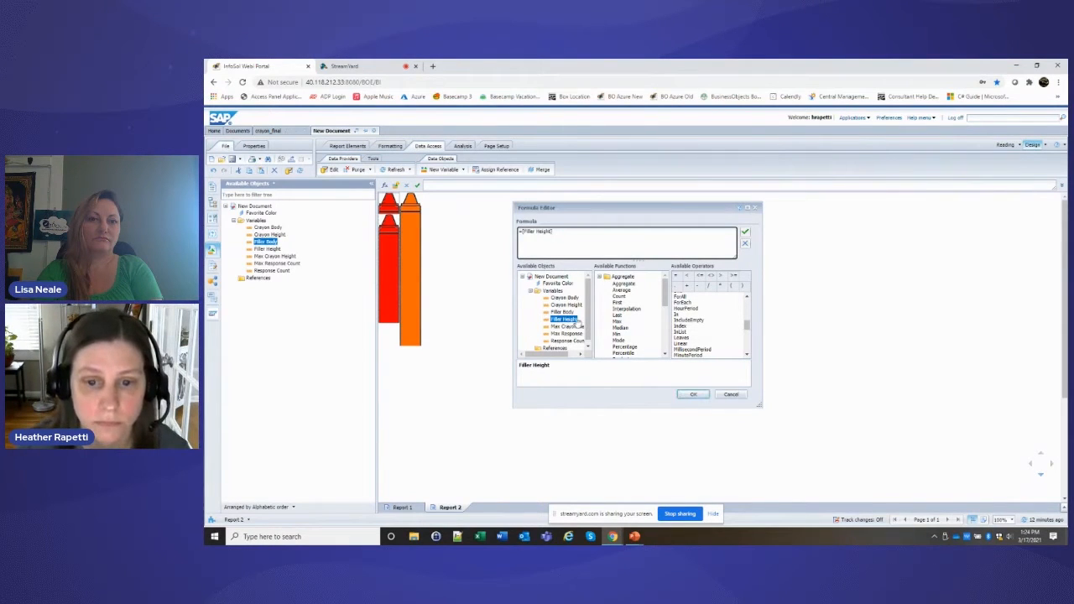
pyautogui.moveTo(563, 228); pyautogui.dragTo(368, 227)
pyautogui.press('BackSpace')
pyautogui.doubleClick(556, 318)
pyautogui.click(691, 393)
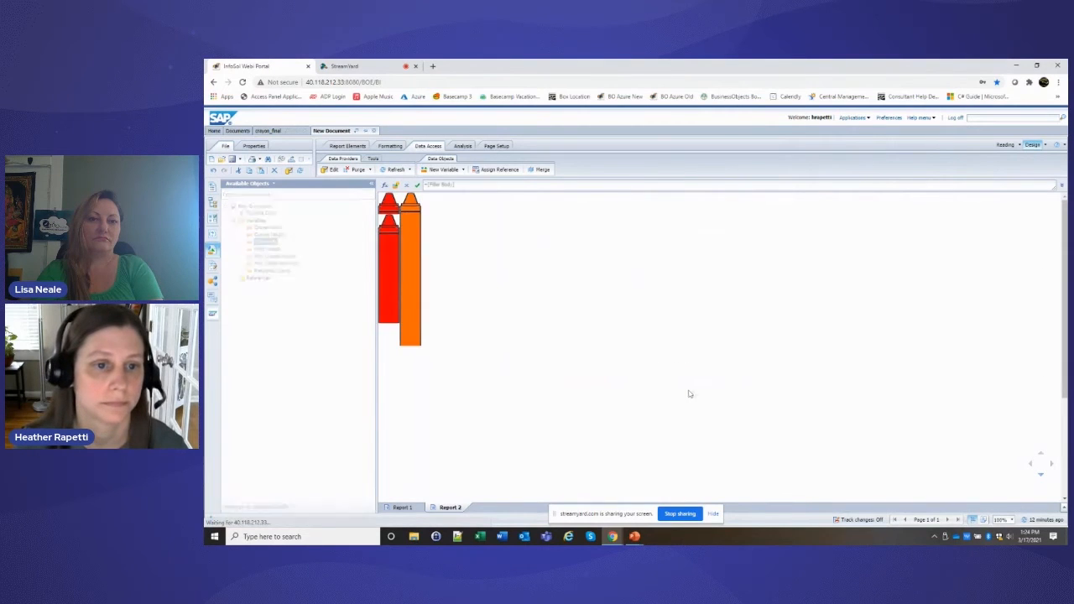
# Format the Red table's filler cell to autofit its height with a reduced minimum height and no background pattern.
pyautogui.rightClick(386, 195)
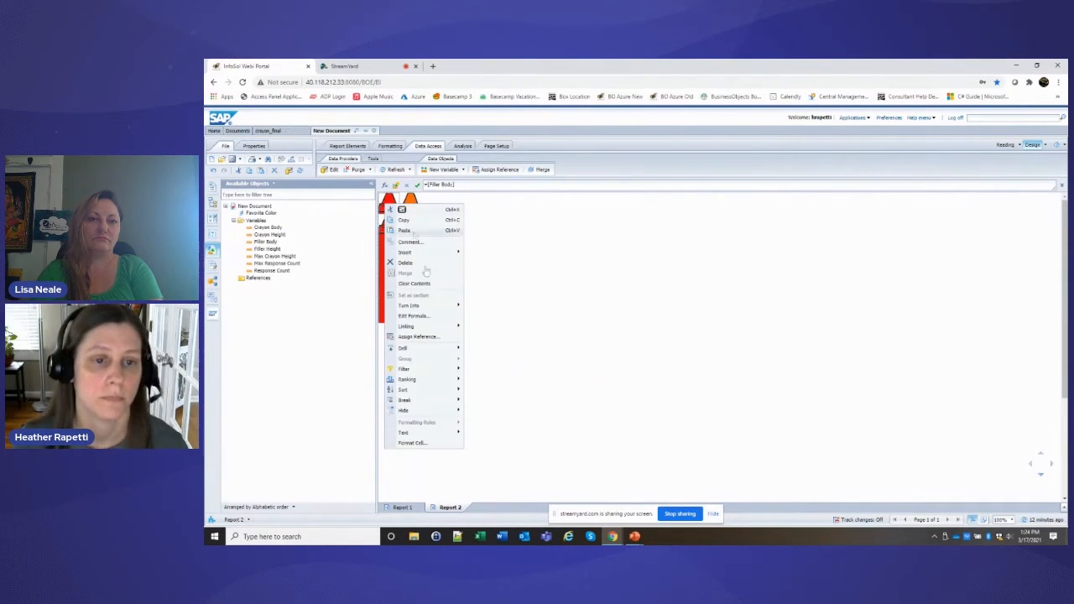
pyautogui.click(409, 441)
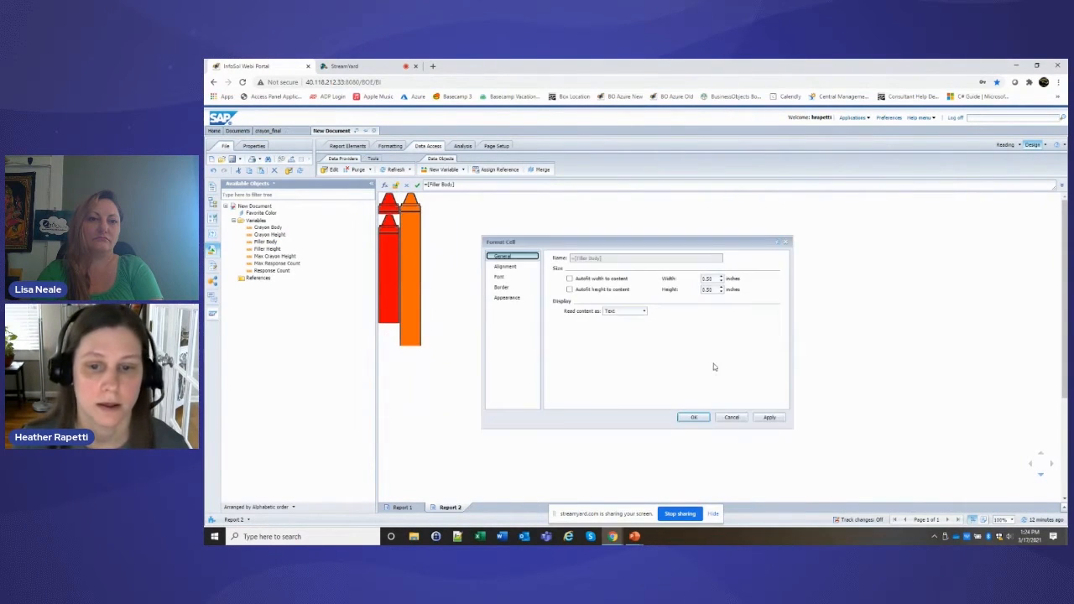
pyautogui.click(569, 289)
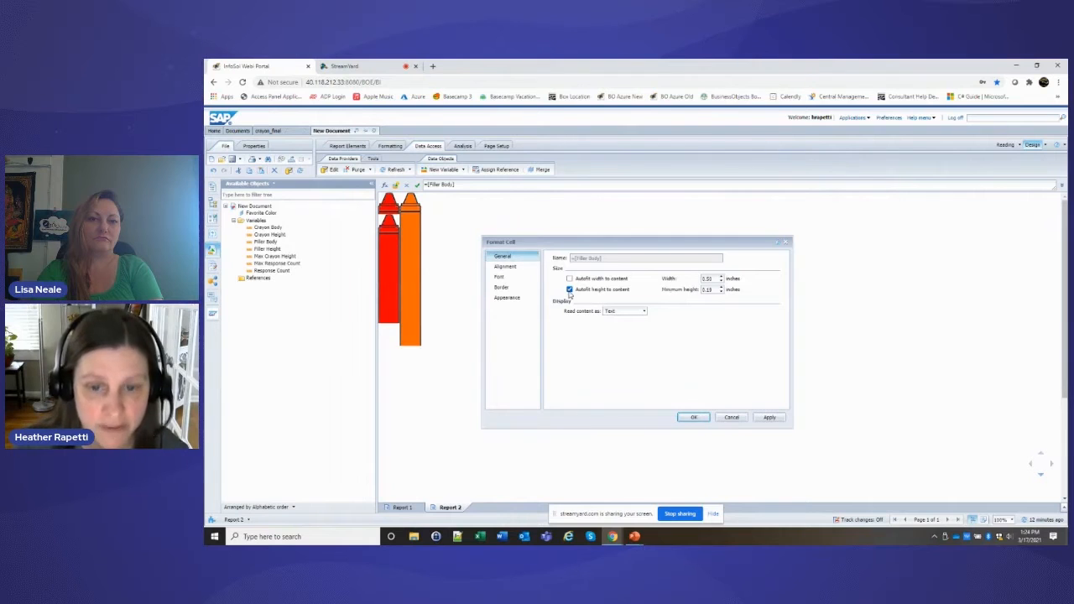
pyautogui.doubleClick(708, 289)
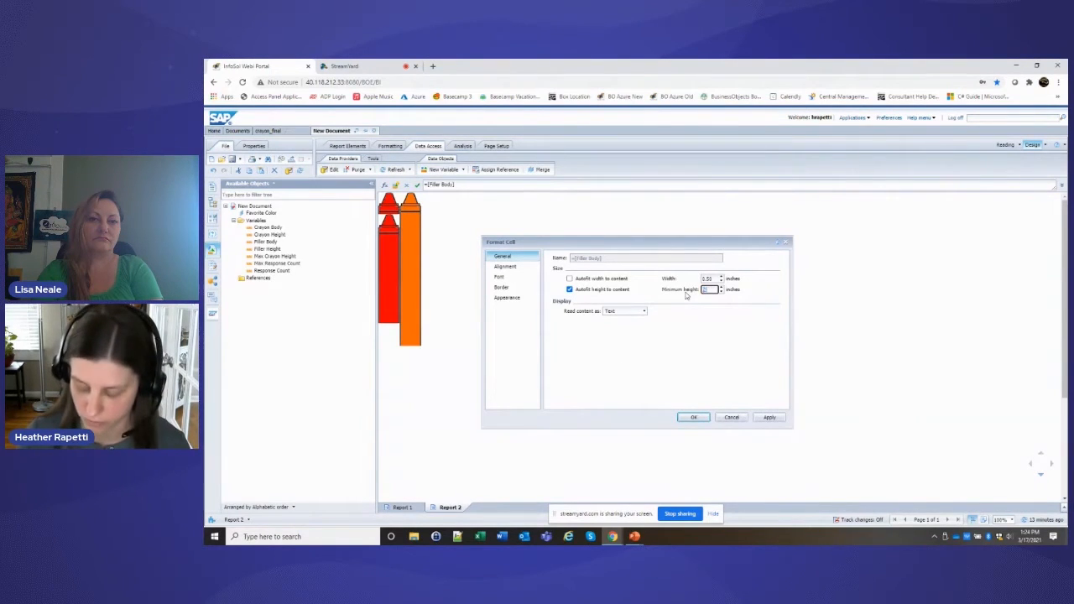
pyautogui.click(769, 417)
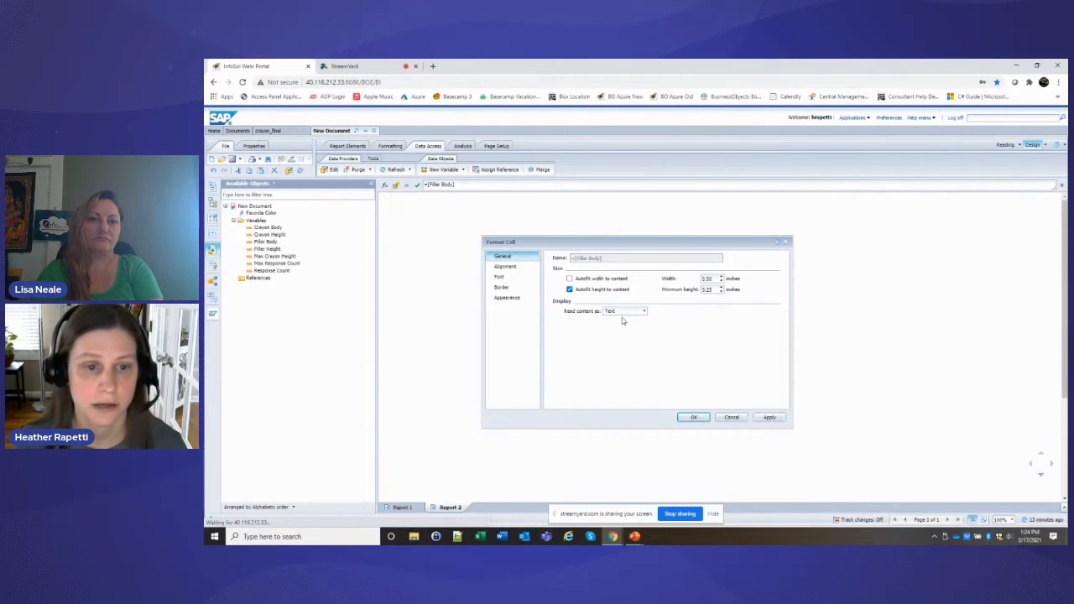
pyautogui.click(507, 298)
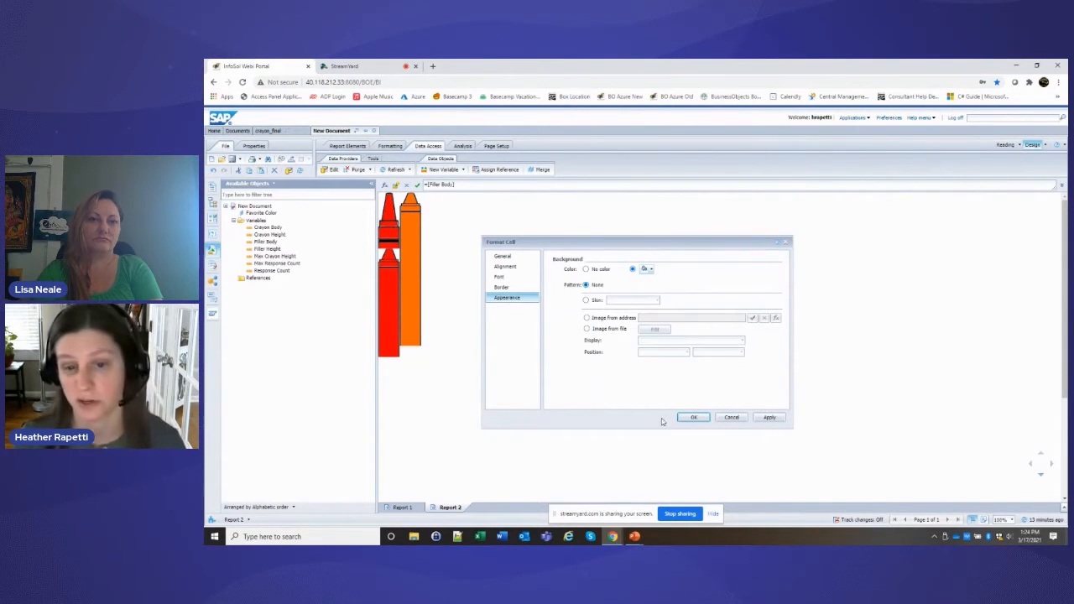
pyautogui.click(691, 417)
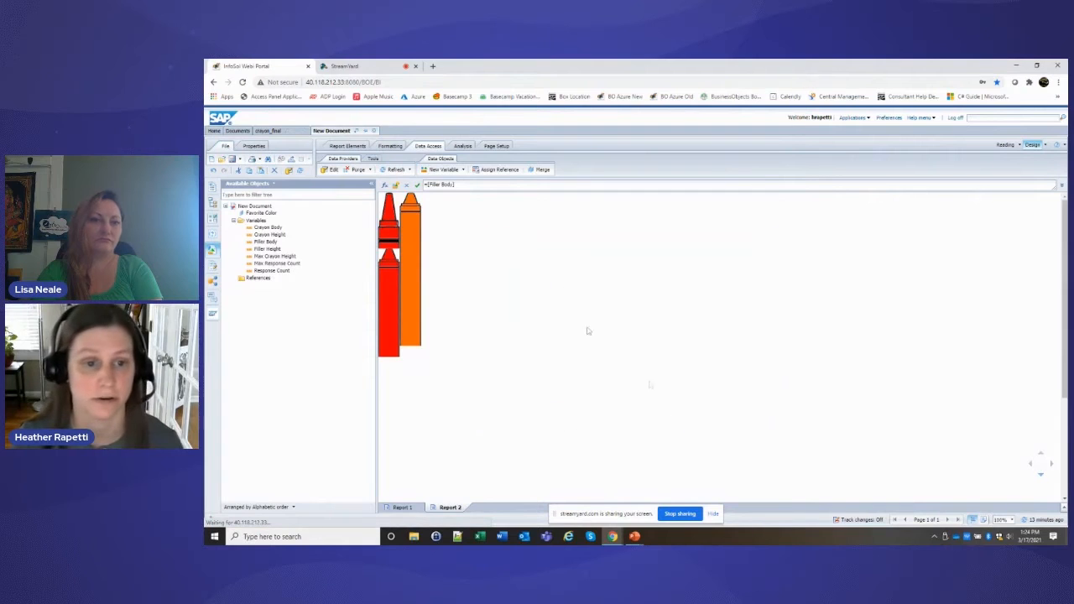
# Insert a row above the Orange table's crayon tip and set its cell formula to =[Filler Body].
pyautogui.rightClick(409, 201)
pyautogui.moveTo(437, 247)
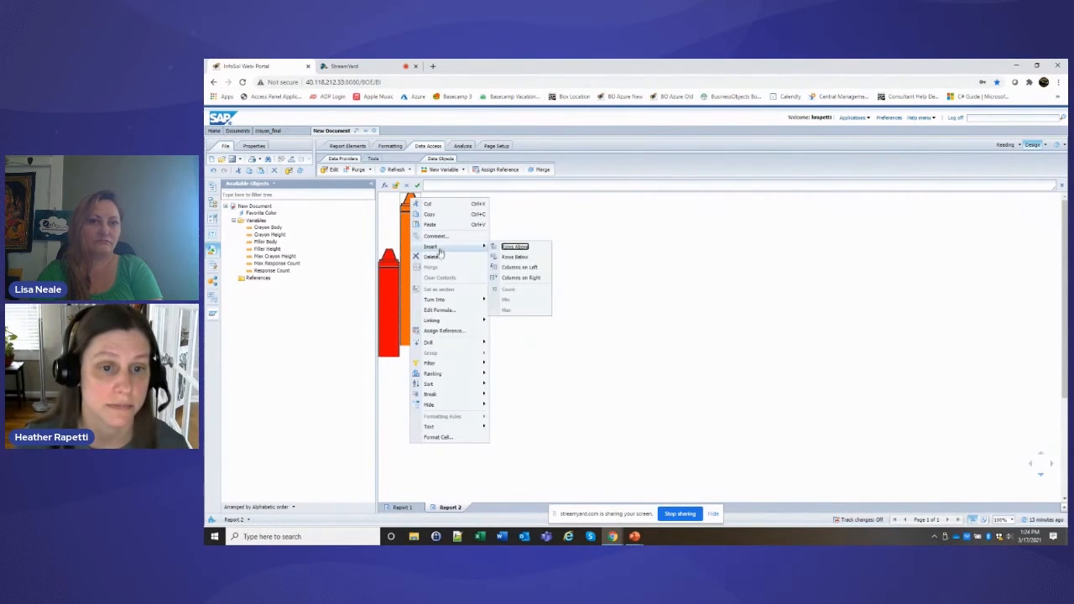
pyautogui.click(515, 246)
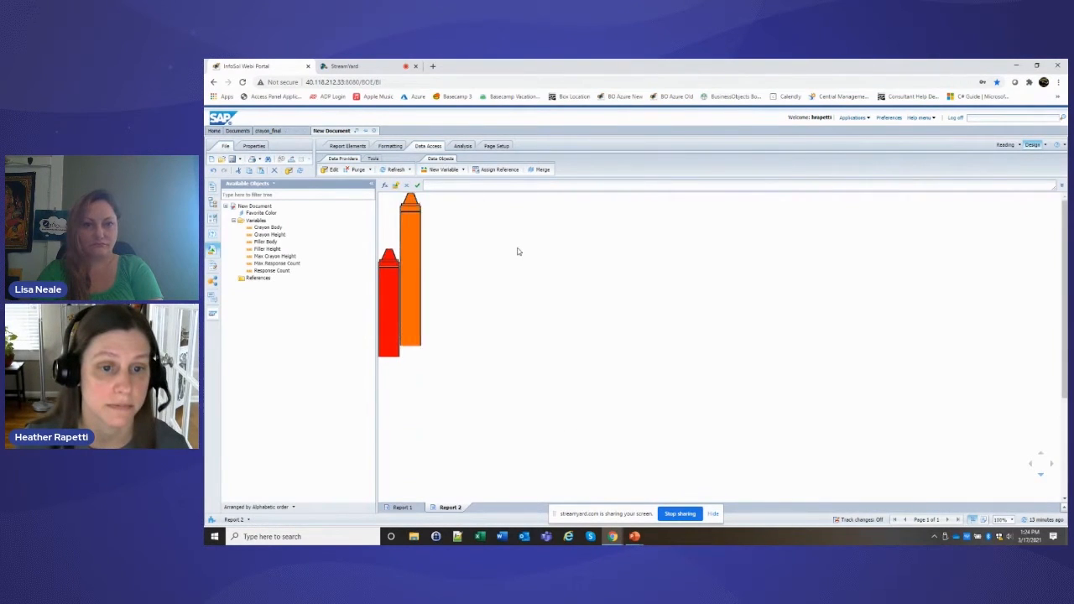
pyautogui.rightClick(403, 208)
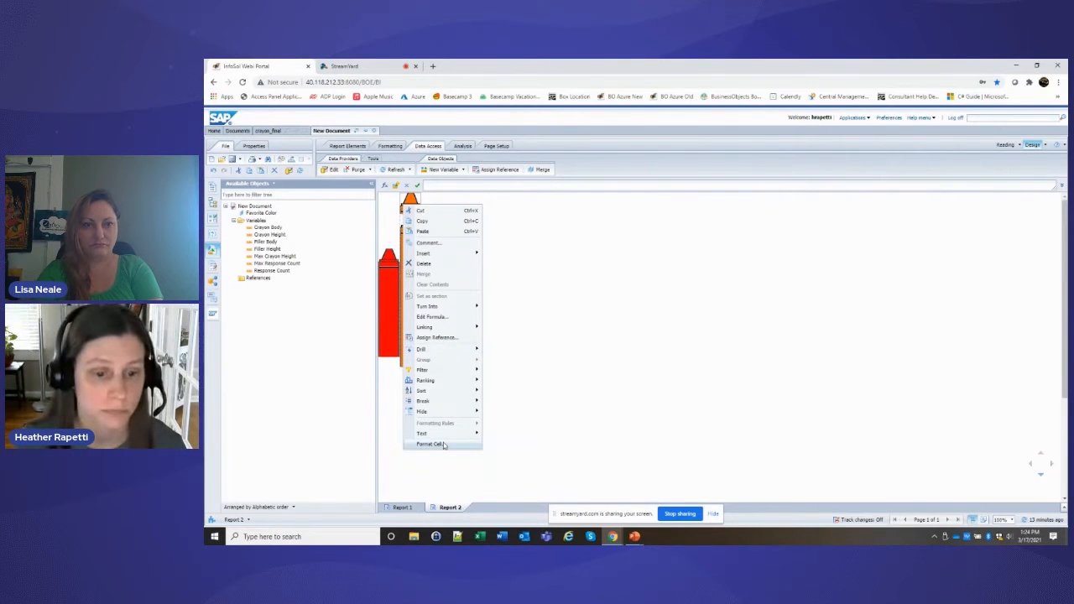
pyautogui.click(433, 316)
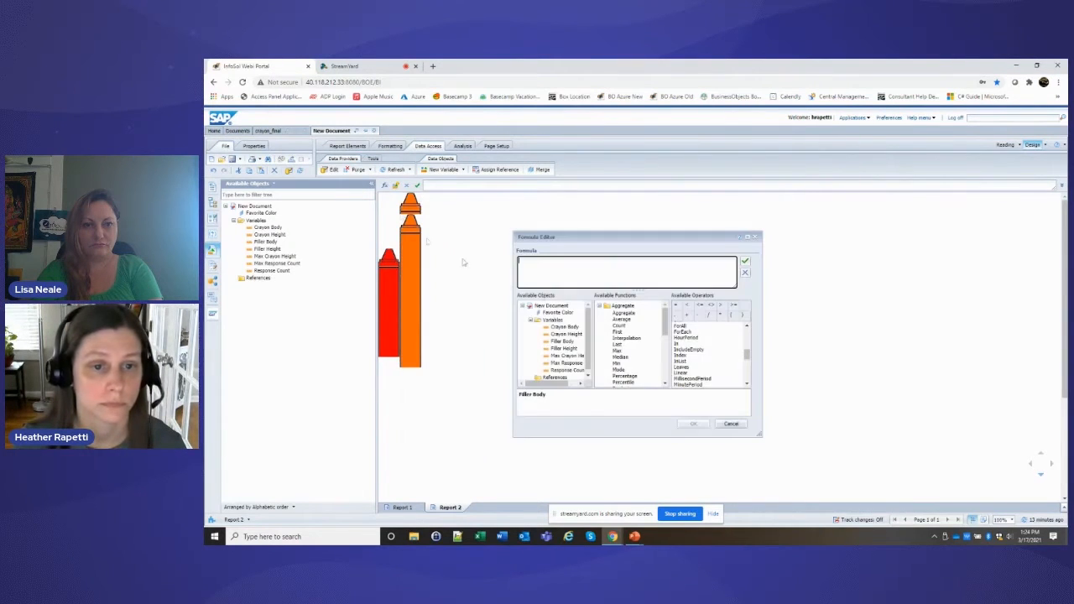
pyautogui.doubleClick(567, 343)
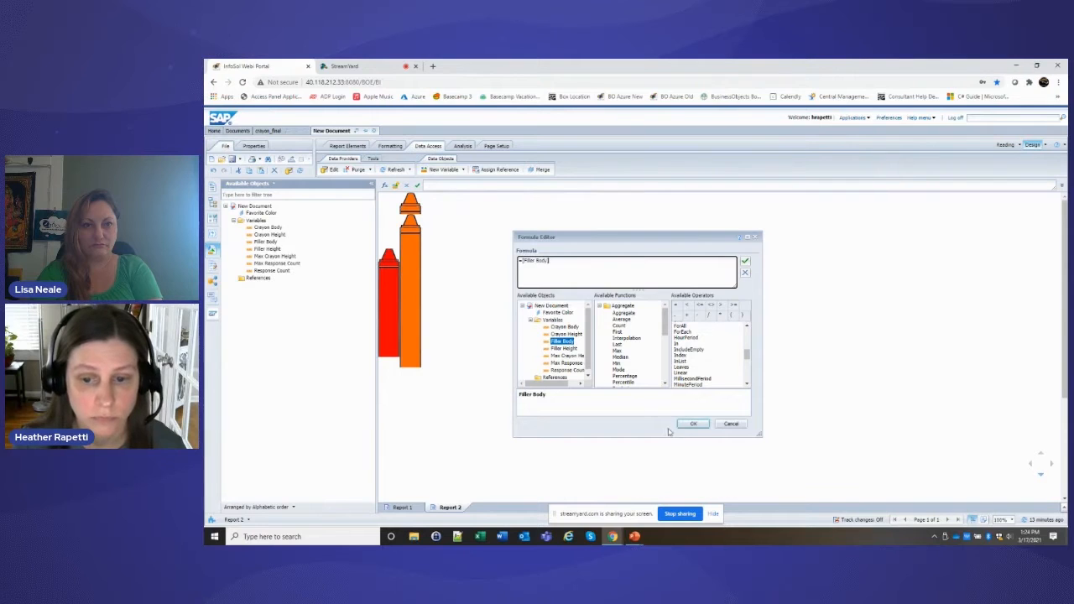
pyautogui.click(693, 424)
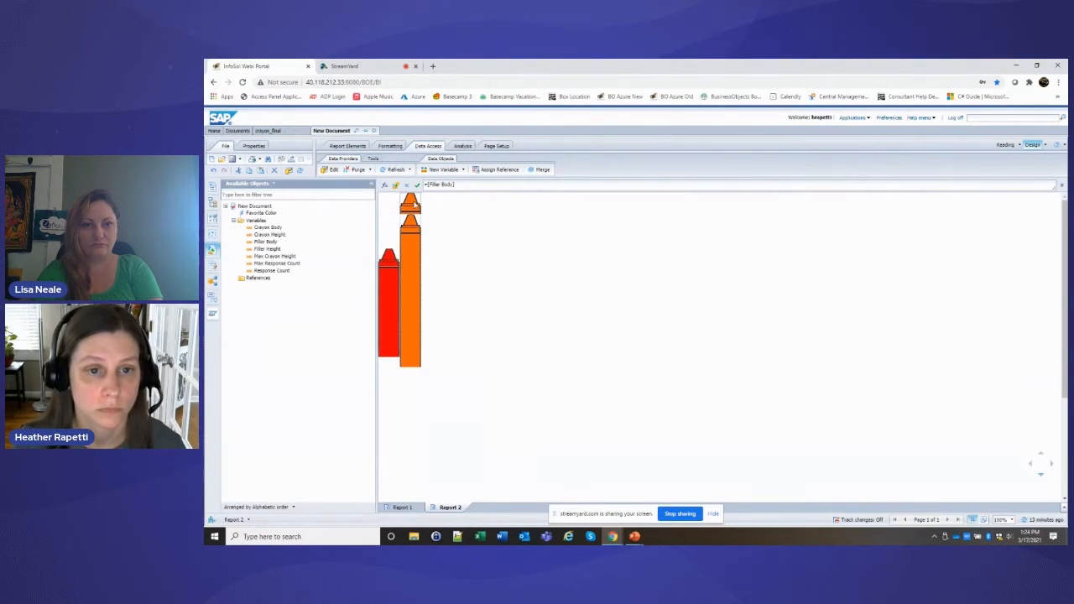
# Format the Orange table's filler cell to autofit its height with a reduced minimum height and no background pattern.
pyautogui.rightClick(417, 205)
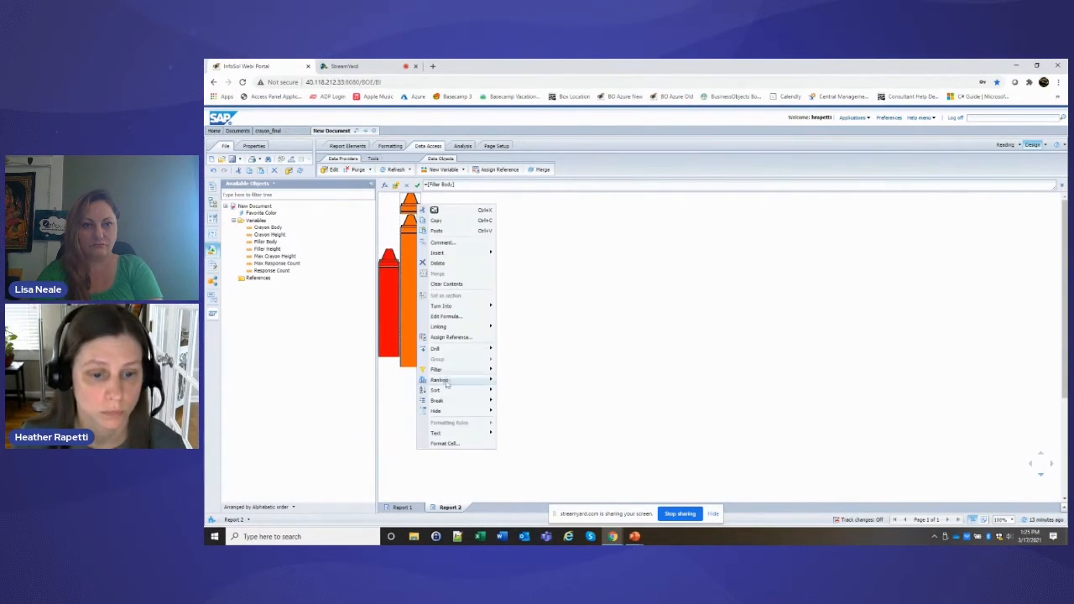
pyautogui.click(455, 447)
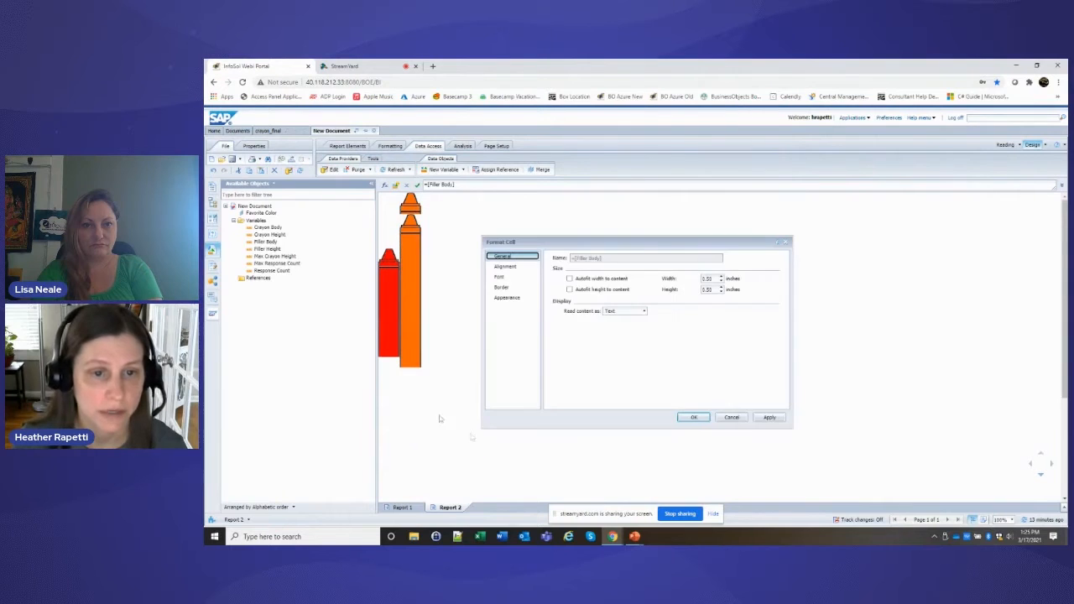
pyautogui.click(569, 289)
pyautogui.click(715, 288)
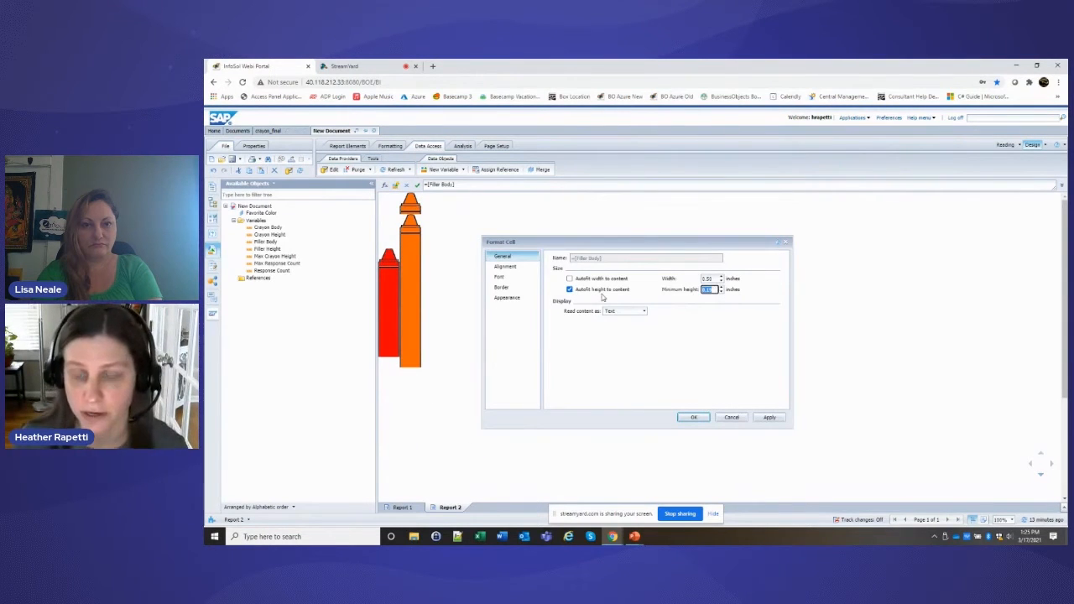
pyautogui.click(505, 300)
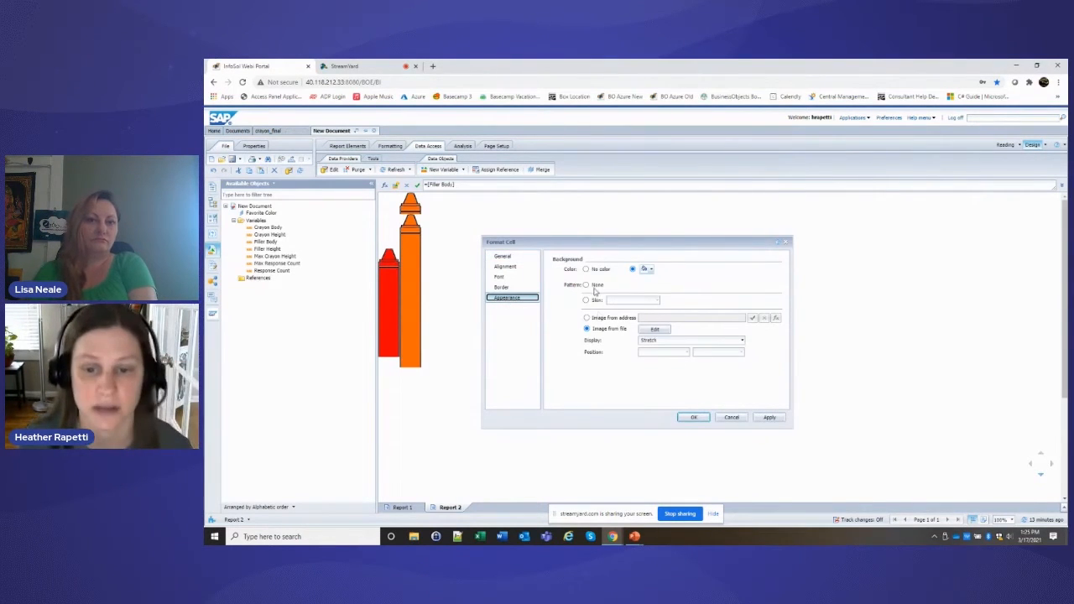
pyautogui.click(693, 417)
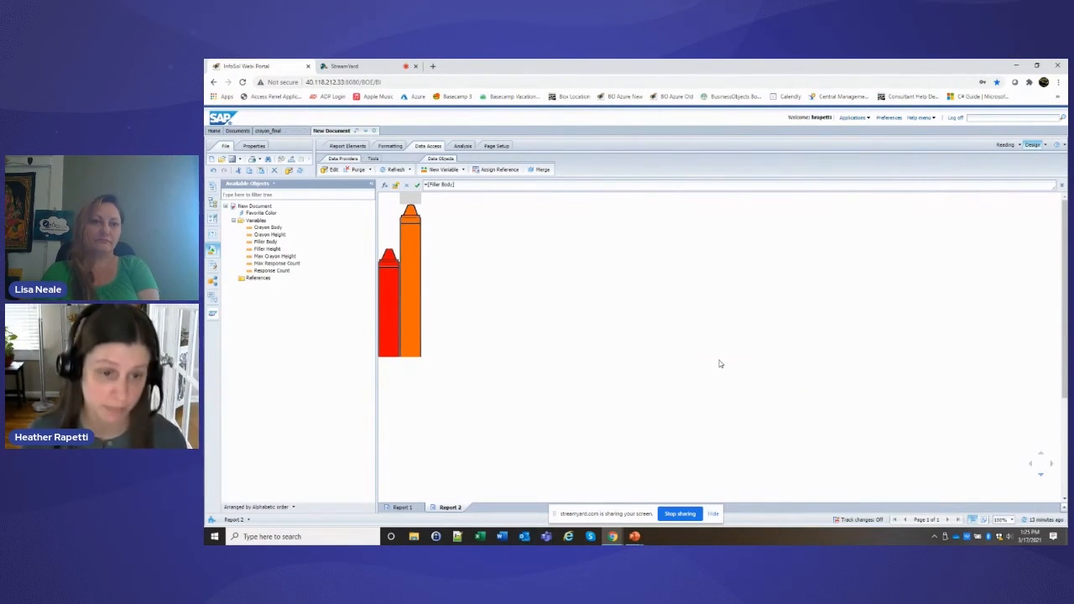
pyautogui.click(620, 291)
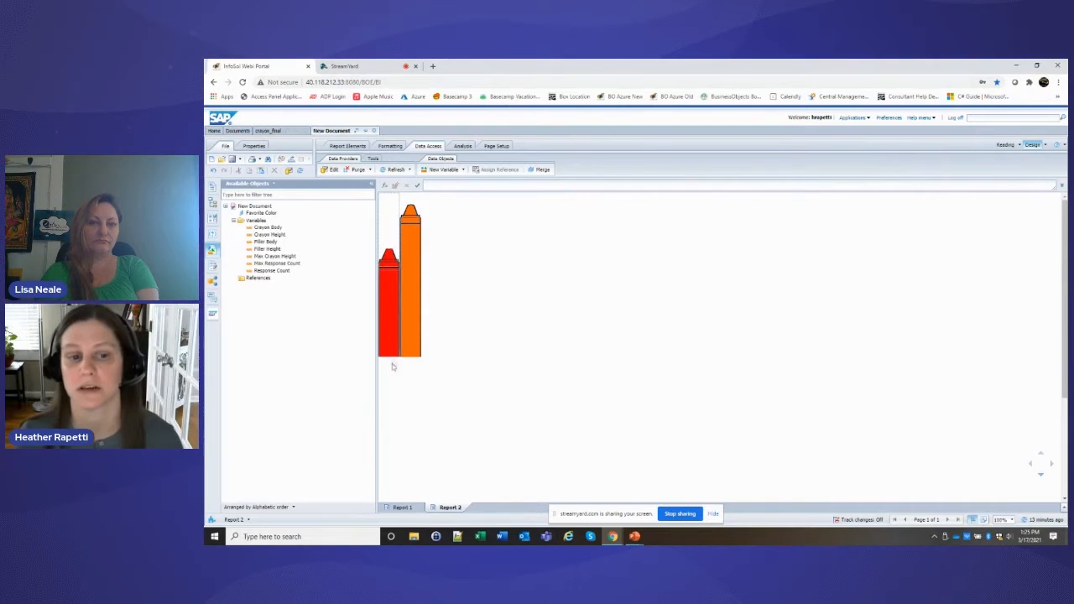
# Append the response count to the Filler Body variable, making its formula =Fill(" "+Char(13);[Filler Height])+[Response Count].
pyautogui.click(395, 234)
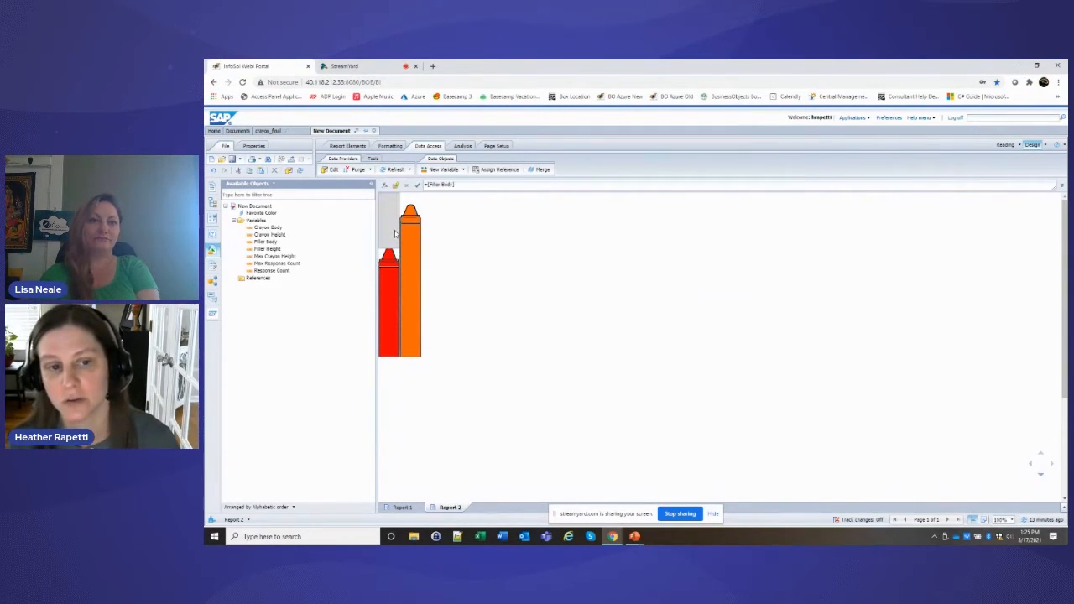
pyautogui.click(267, 242)
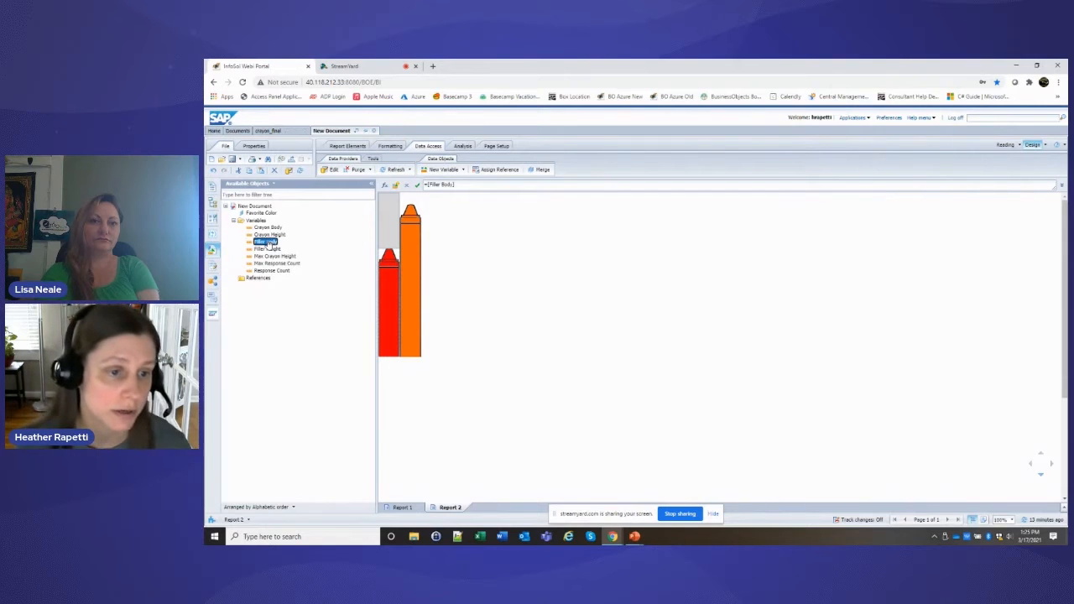
pyautogui.doubleClick(266, 243)
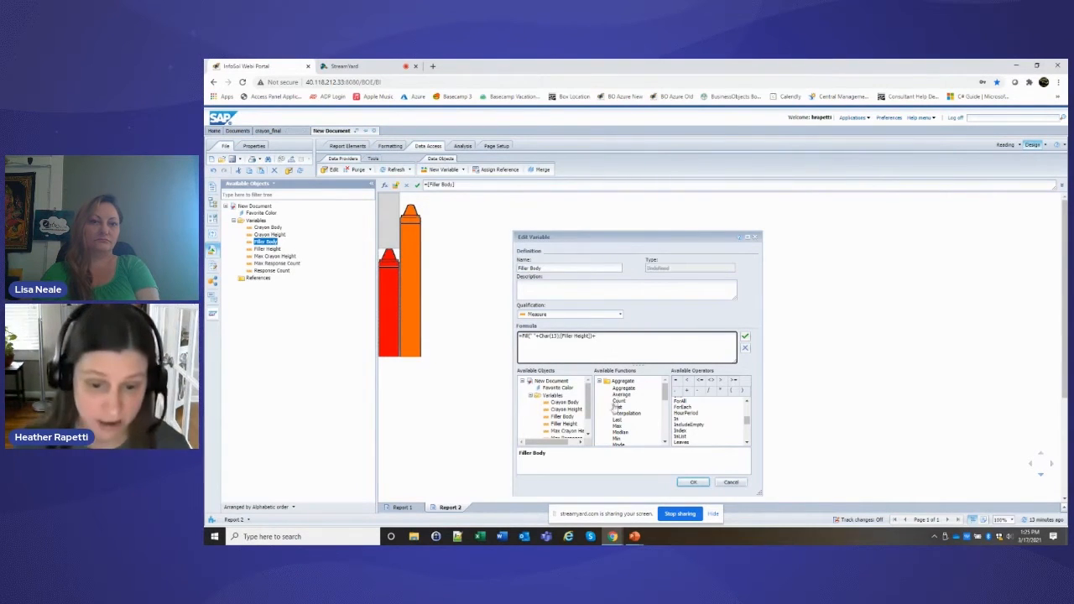
pyautogui.scroll(-1, 569, 414)
pyautogui.doubleClick(567, 424)
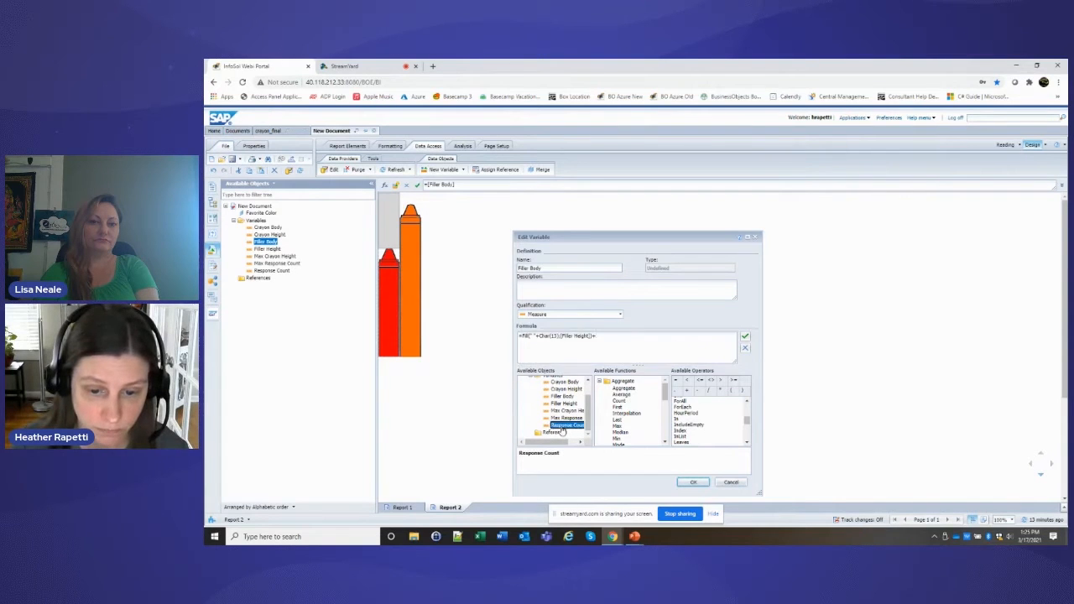
pyautogui.click(693, 482)
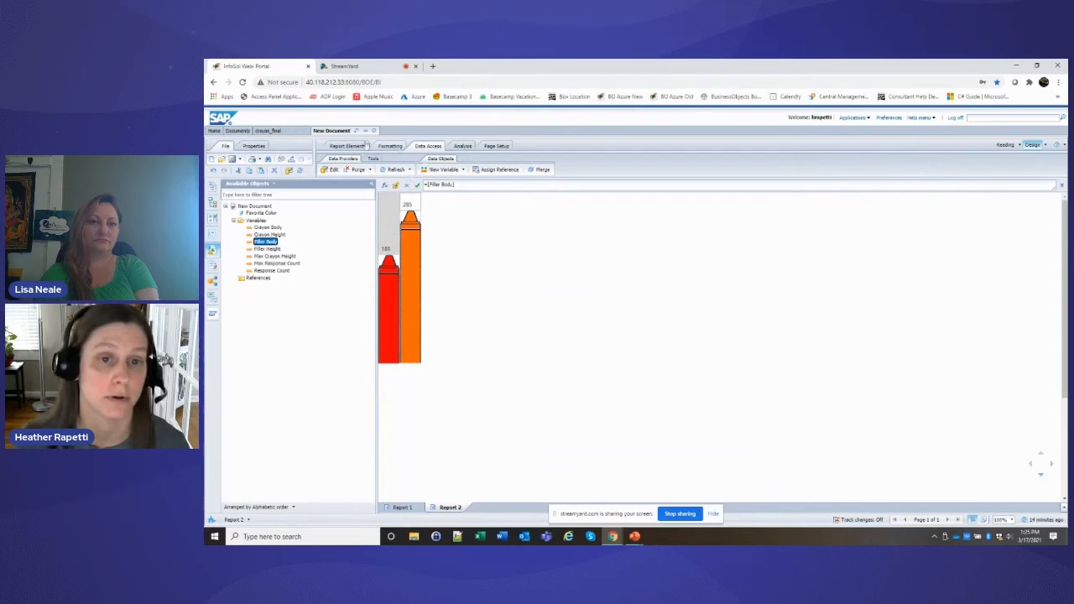
# Make the response counts in the Red and Orange tables' filler cells bold and horizontally centered.
pyautogui.click(382, 147)
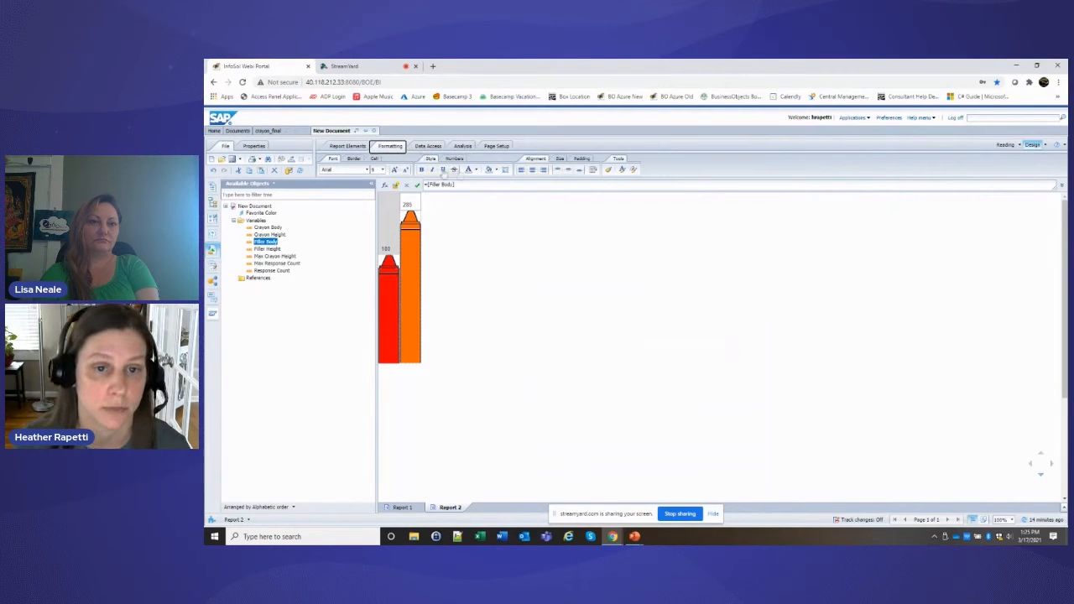
pyautogui.click(406, 222)
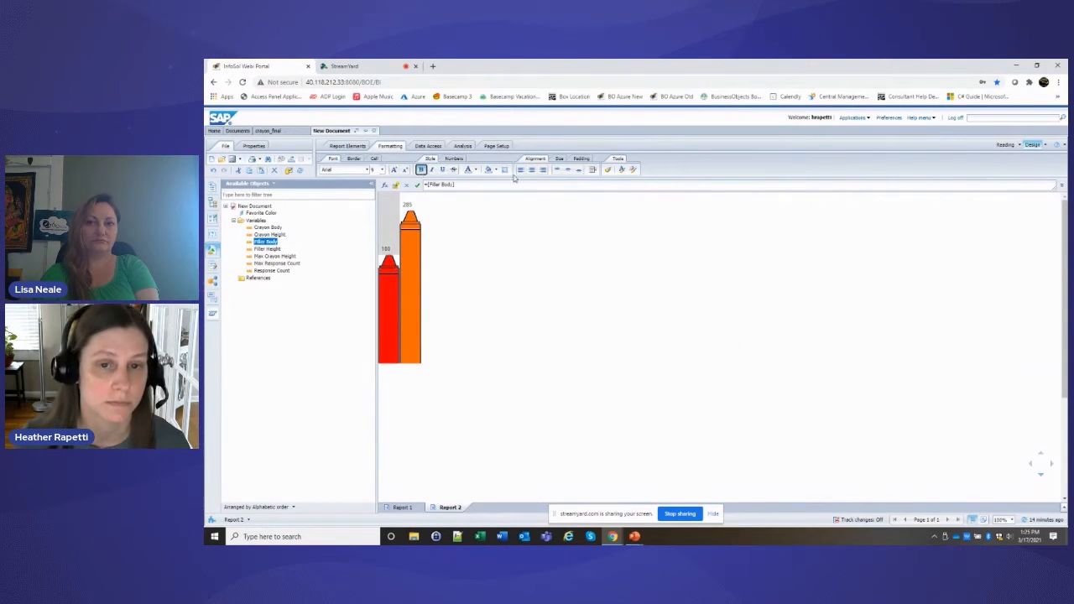
pyautogui.click(411, 204)
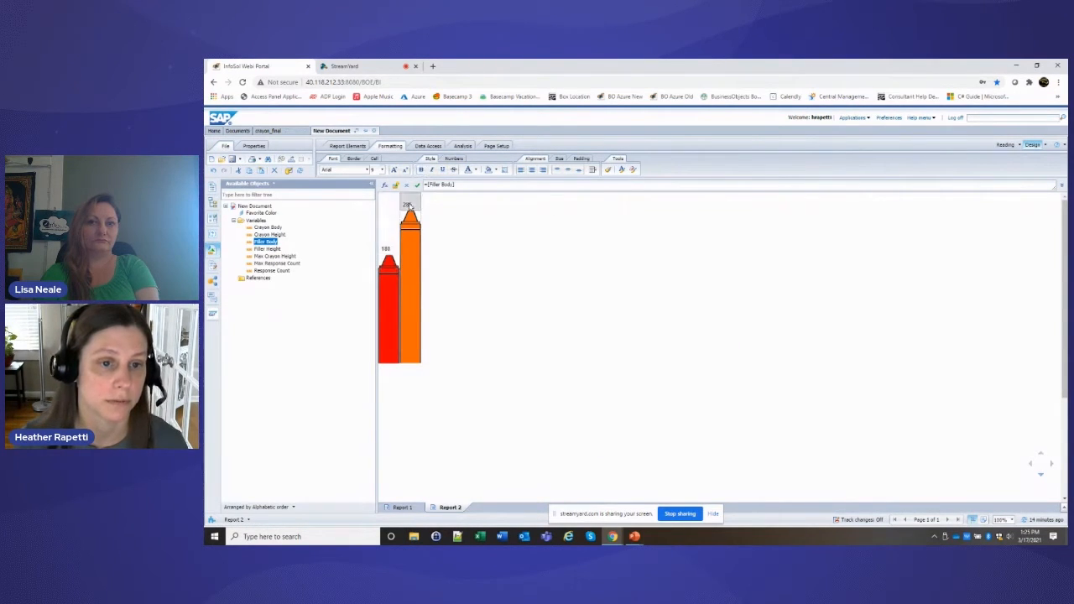
pyautogui.click(419, 170)
pyautogui.click(532, 169)
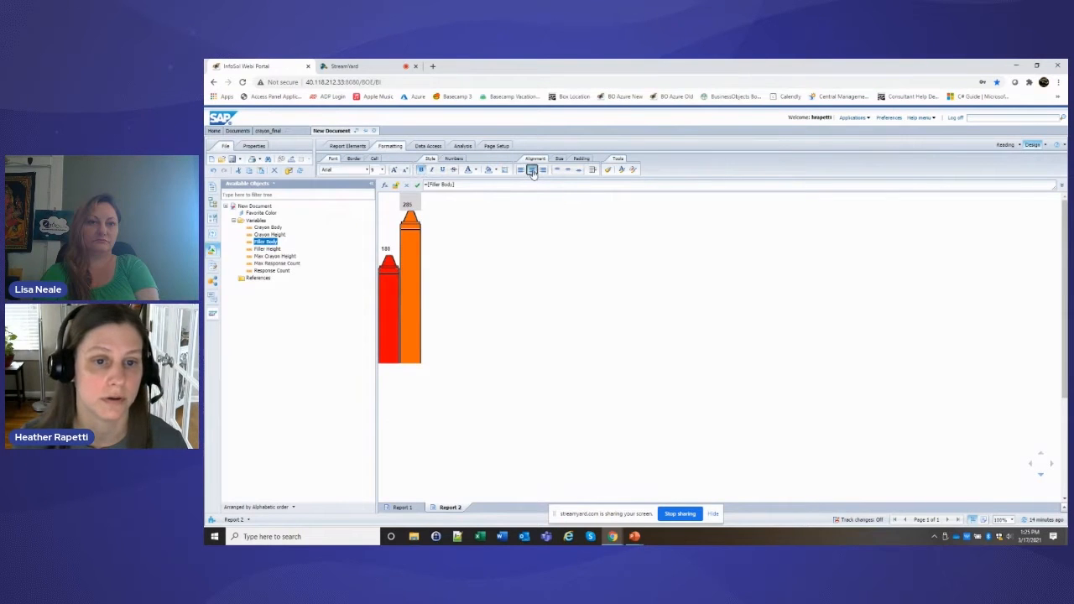
pyautogui.click(386, 240)
pyautogui.click(531, 171)
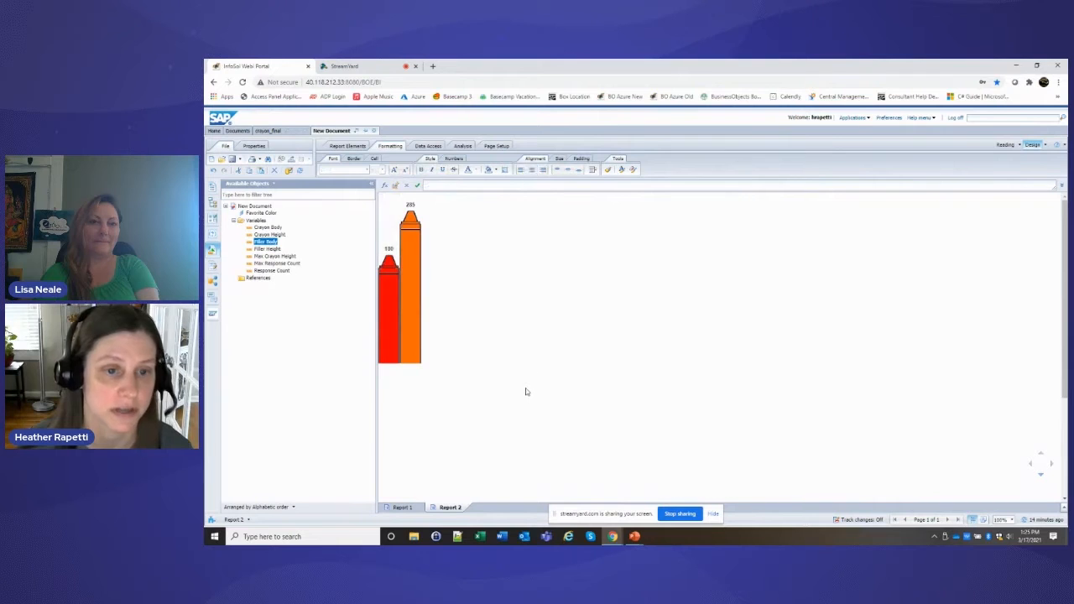
# Duplicate the Orange table in the empty area beside it and name the copy Yellow.
pyautogui.rightClick(419, 310)
pyautogui.click(441, 327)
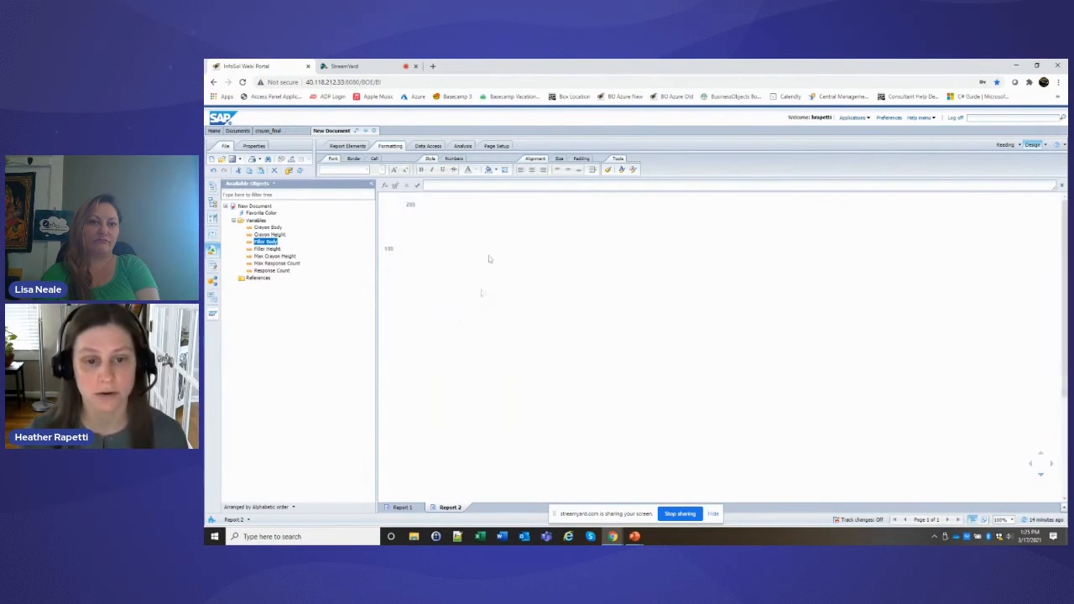
pyautogui.rightClick(472, 221)
pyautogui.click(492, 244)
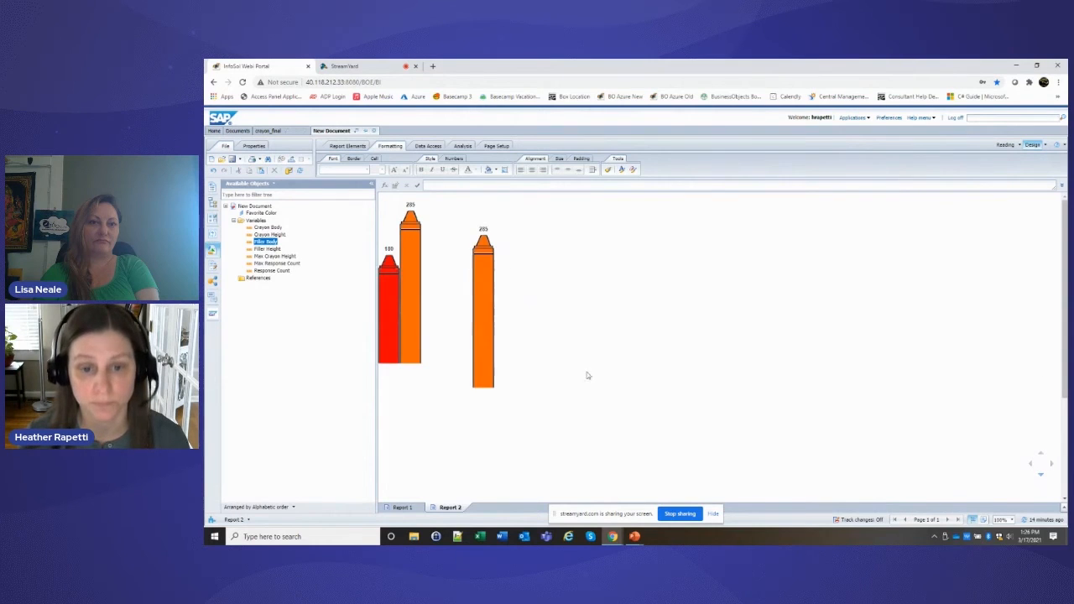
pyautogui.rightClick(495, 343)
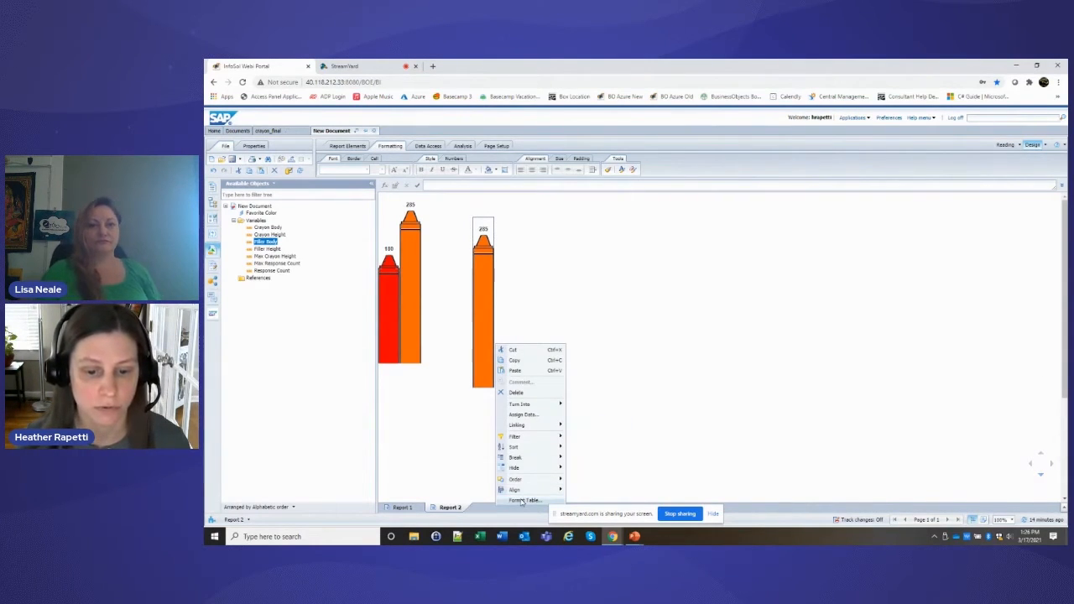
pyautogui.click(521, 501)
pyautogui.write('Yellow')
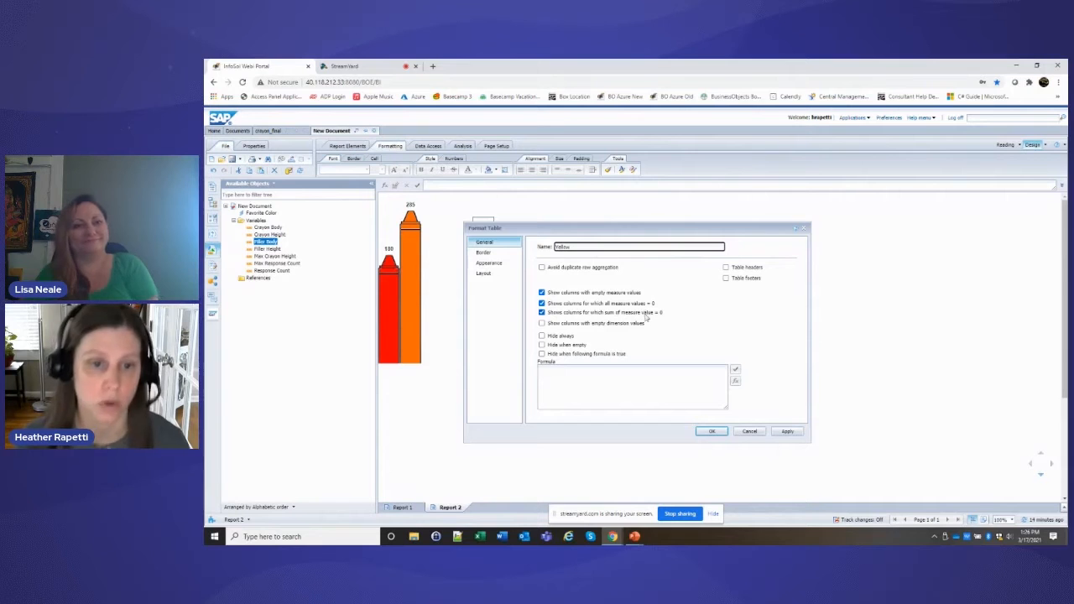
# Position the left of the Yellow table 0 inches from the right side of the Orange table.
pyautogui.click(484, 273)
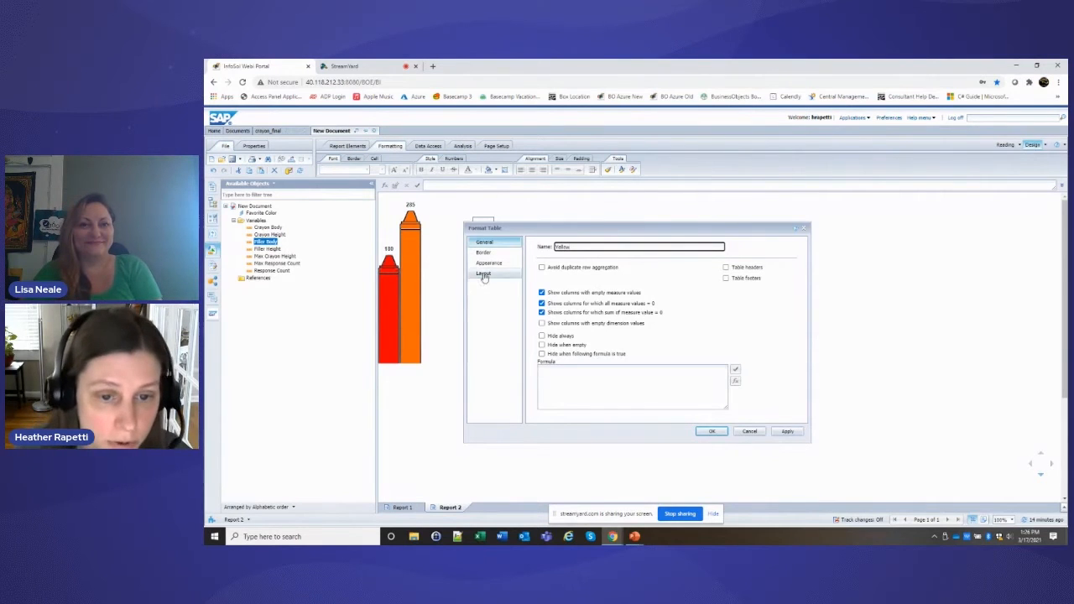
pyautogui.click(638, 340)
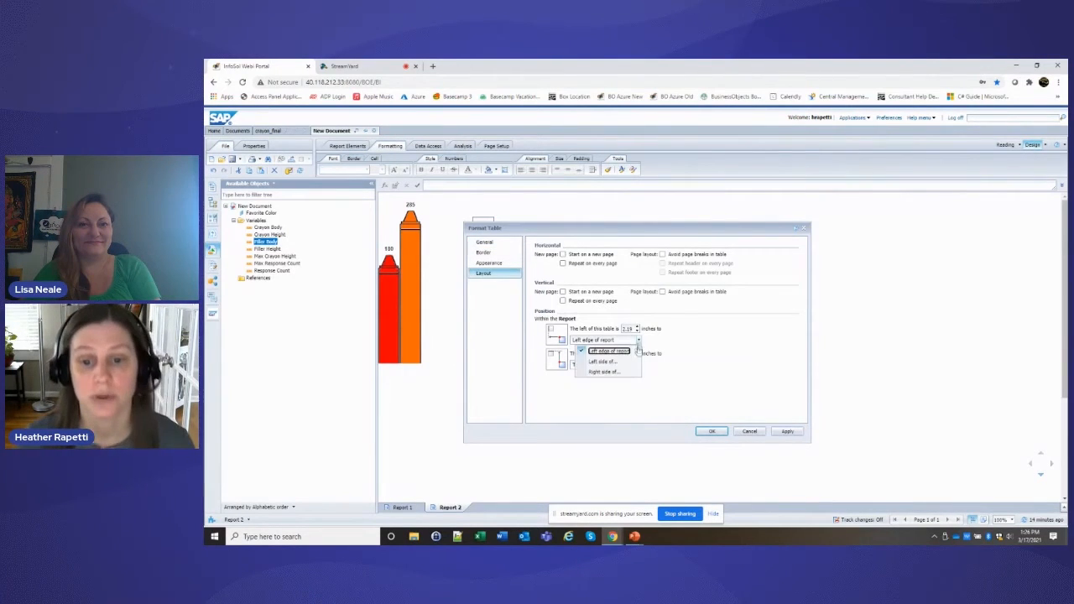
pyautogui.click(605, 373)
pyautogui.click(692, 342)
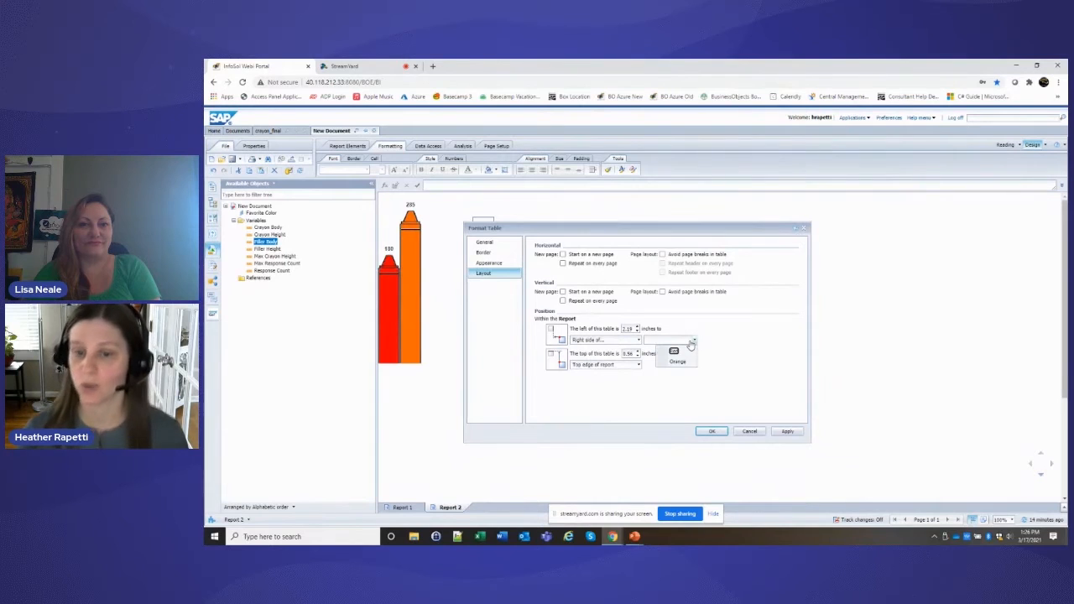
pyautogui.click(677, 361)
pyautogui.moveTo(631, 328); pyautogui.dragTo(600, 330)
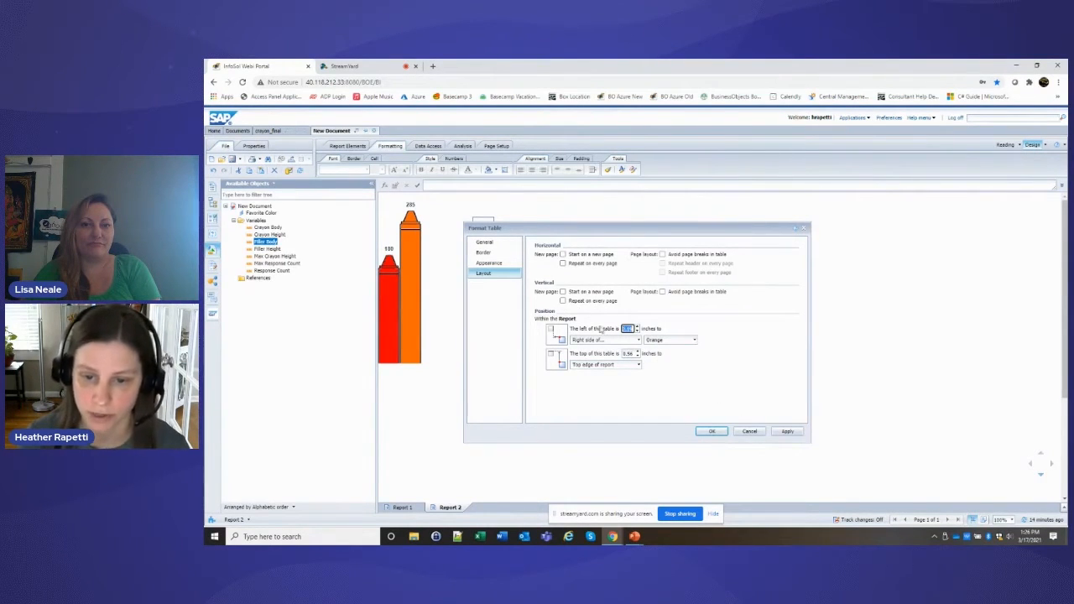
pyautogui.write('0')
# Position the top of the Yellow table 0 inches from the top side of the Red table and apply the layout.
pyautogui.click(610, 363)
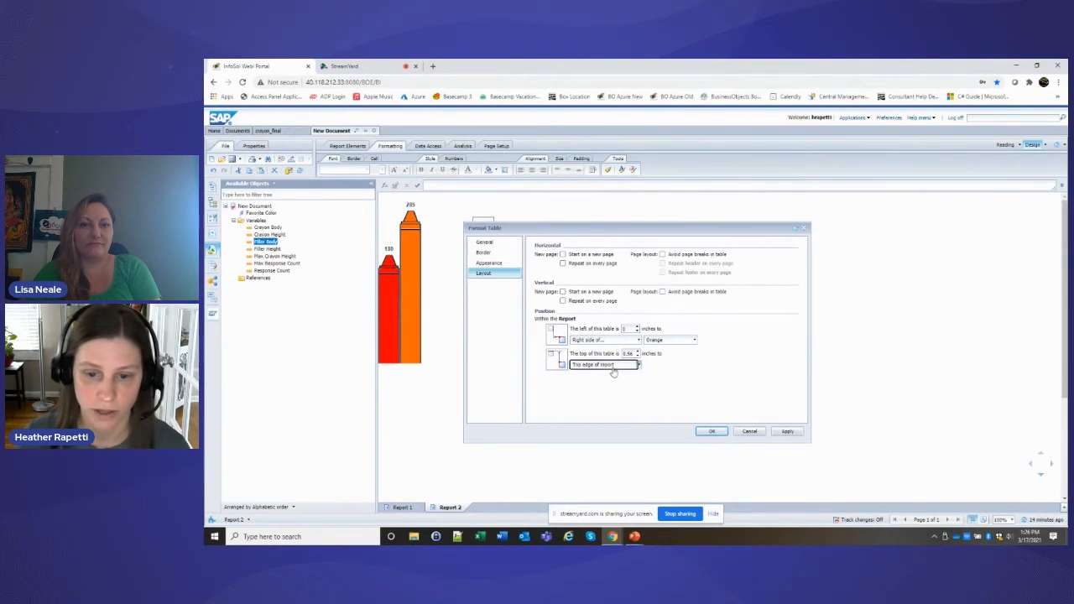
pyautogui.click(612, 387)
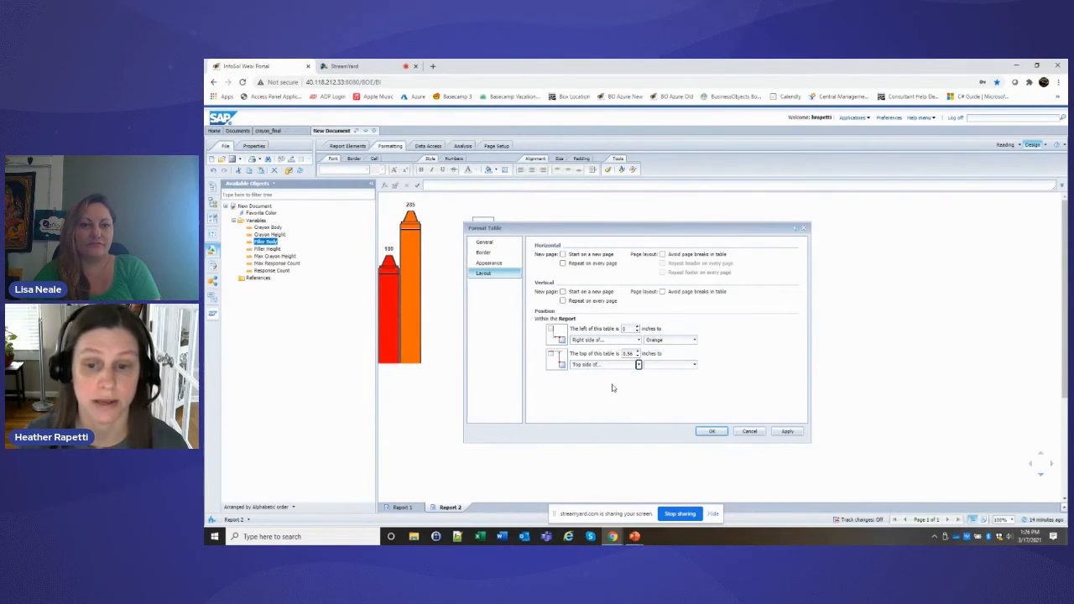
pyautogui.click(694, 365)
pyautogui.click(675, 379)
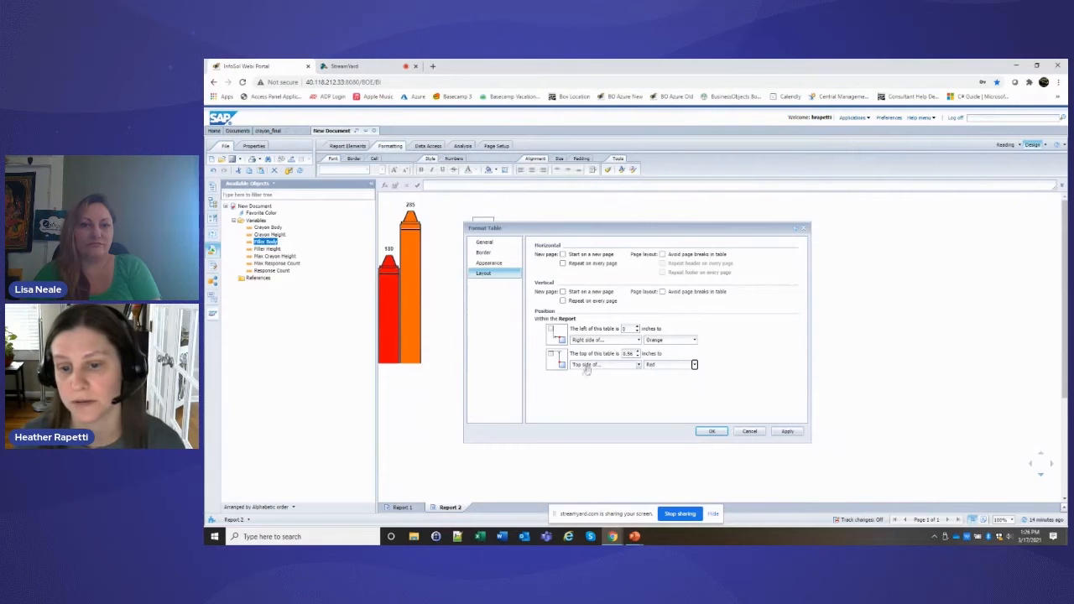
pyautogui.moveTo(632, 355); pyautogui.dragTo(605, 355)
pyautogui.write('0')
pyautogui.click(789, 433)
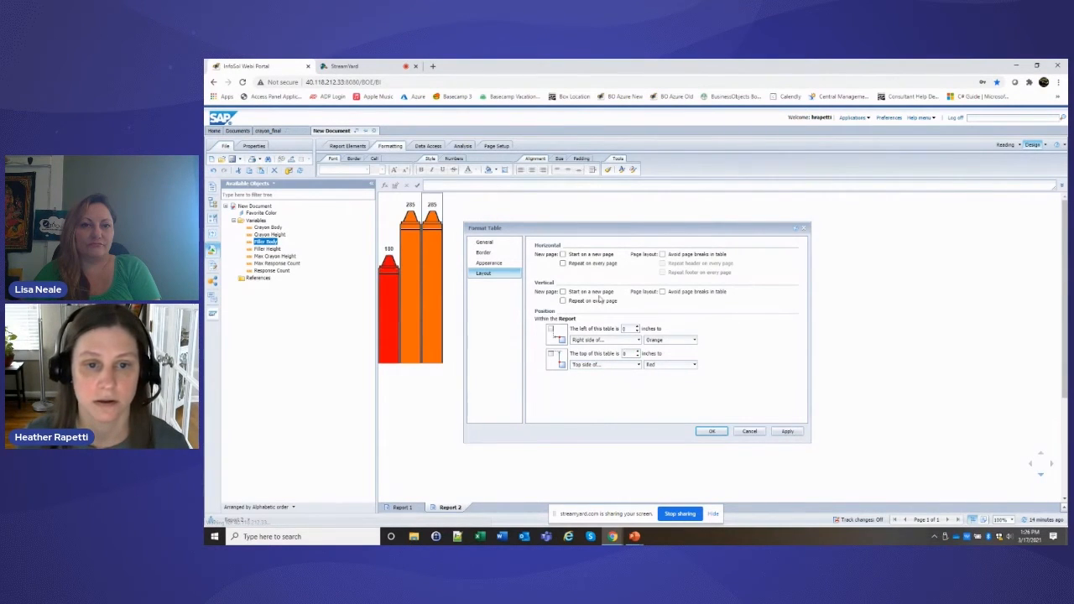
pyautogui.click(706, 433)
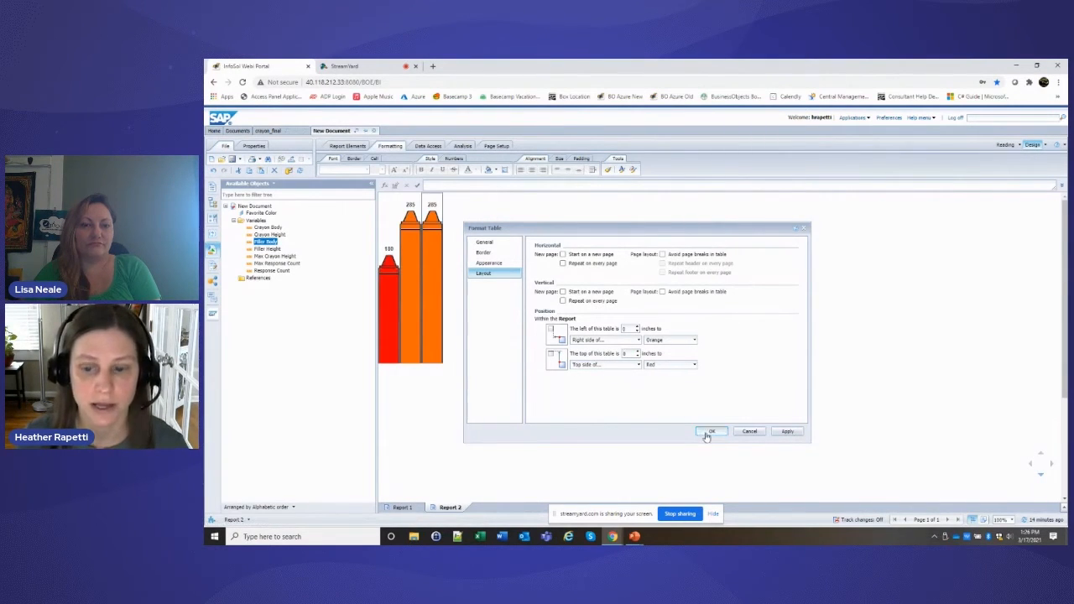
# Replace the background image of the Yellow table's crayon tip cell with the yellow crayon top image file.
pyautogui.rightClick(431, 220)
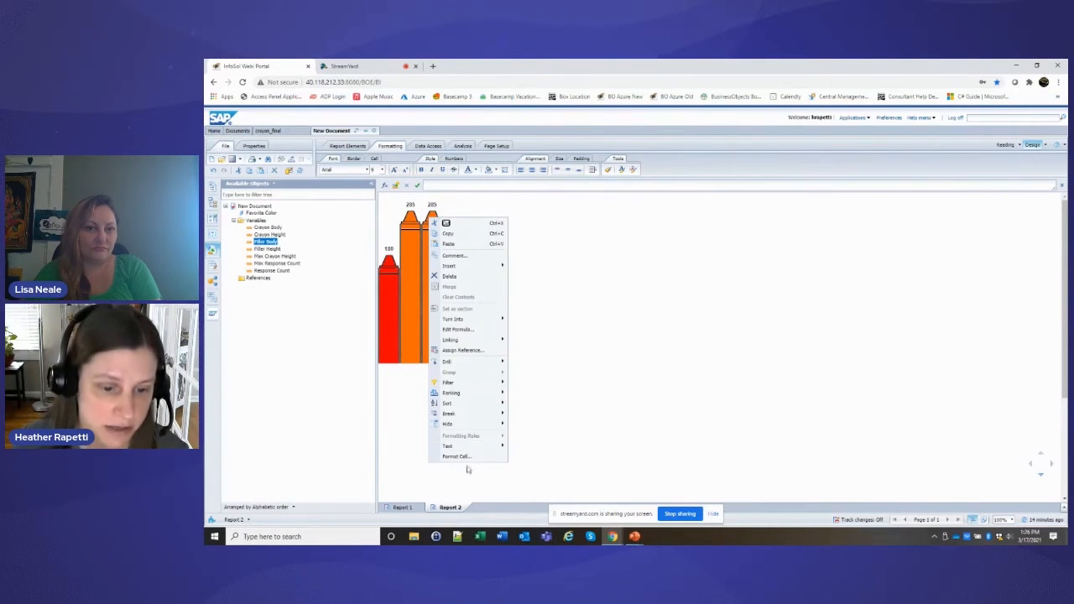
pyautogui.click(464, 456)
pyautogui.click(508, 297)
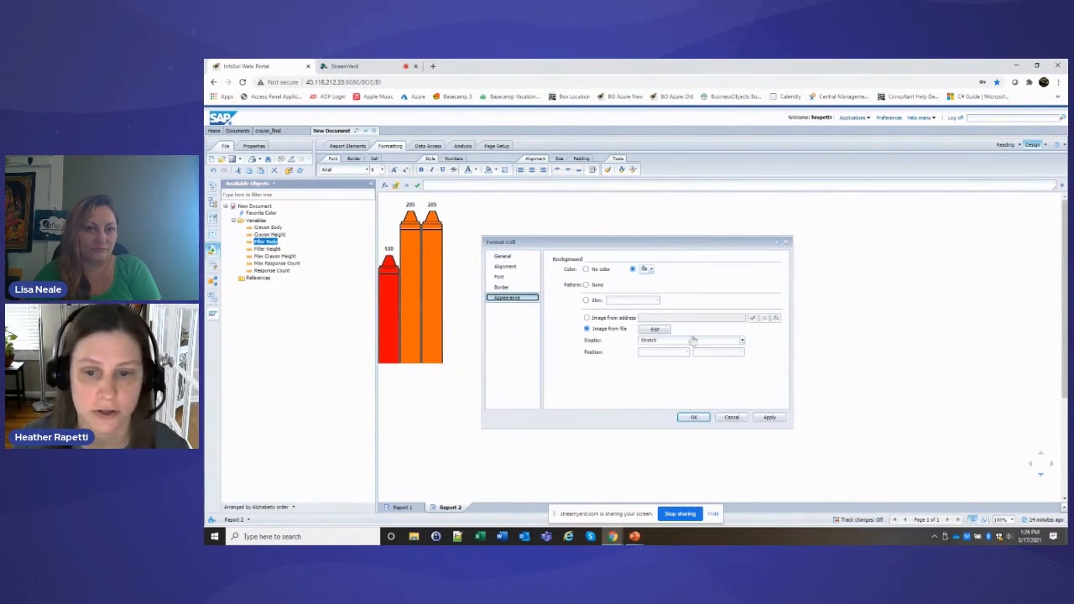
pyautogui.click(655, 330)
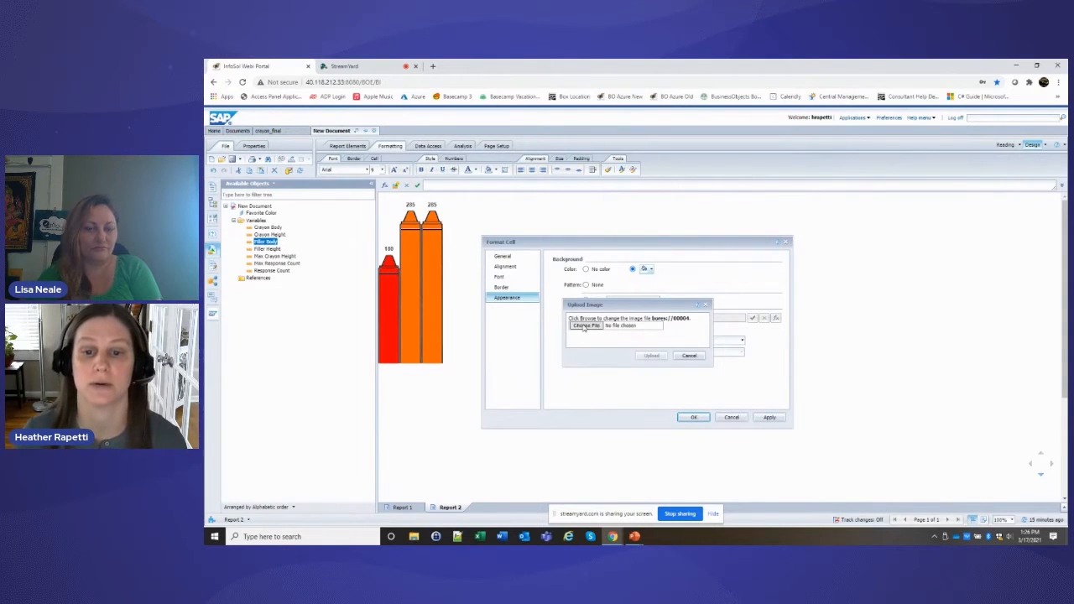
pyautogui.click(584, 325)
pyautogui.doubleClick(458, 239)
pyautogui.click(651, 356)
pyautogui.click(693, 416)
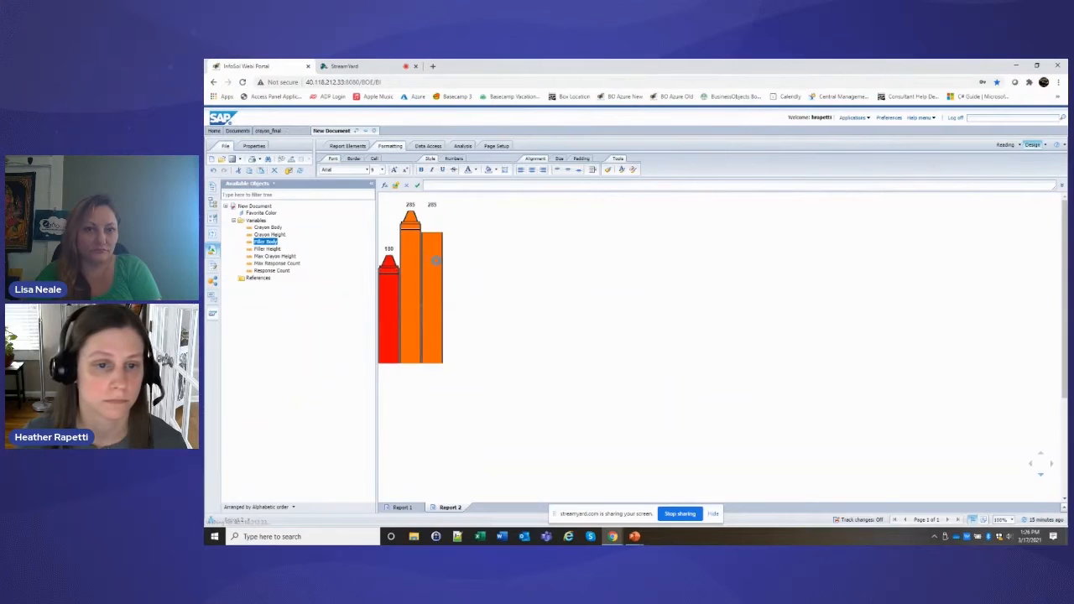
# Replace the background image of the Yellow table's crayon body cell with crayon_middle_yellow.jpg.
pyautogui.rightClick(435, 261)
pyautogui.click(470, 502)
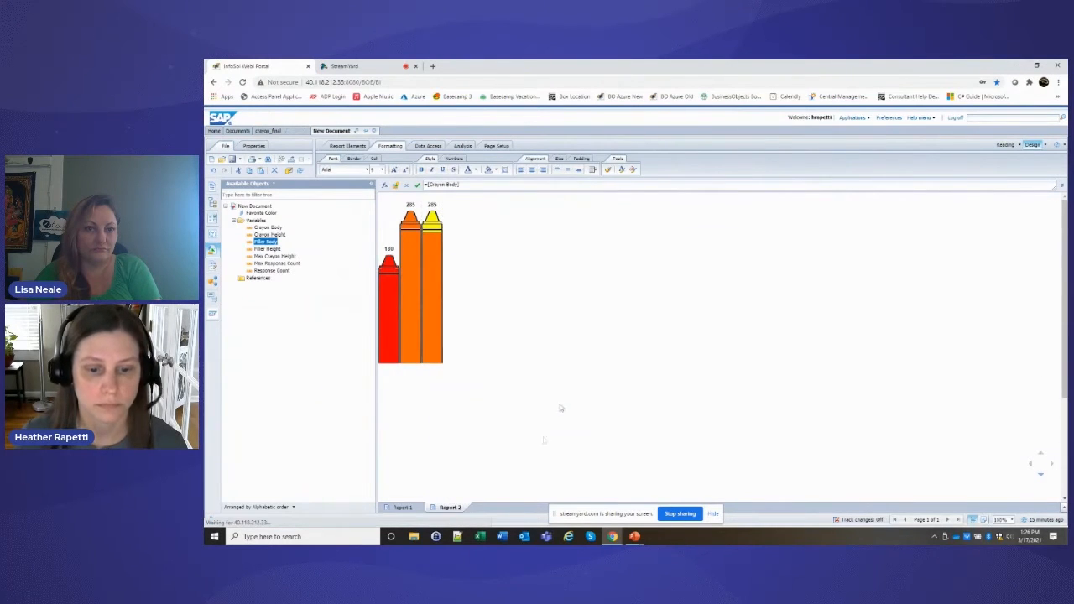
pyautogui.click(506, 297)
pyautogui.click(651, 331)
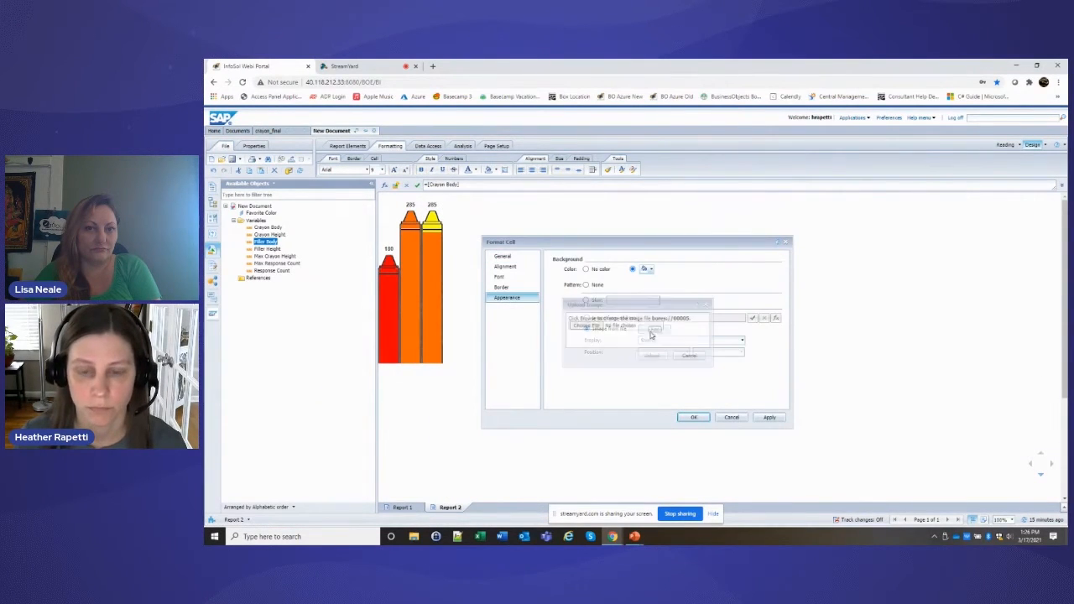
pyautogui.click(587, 325)
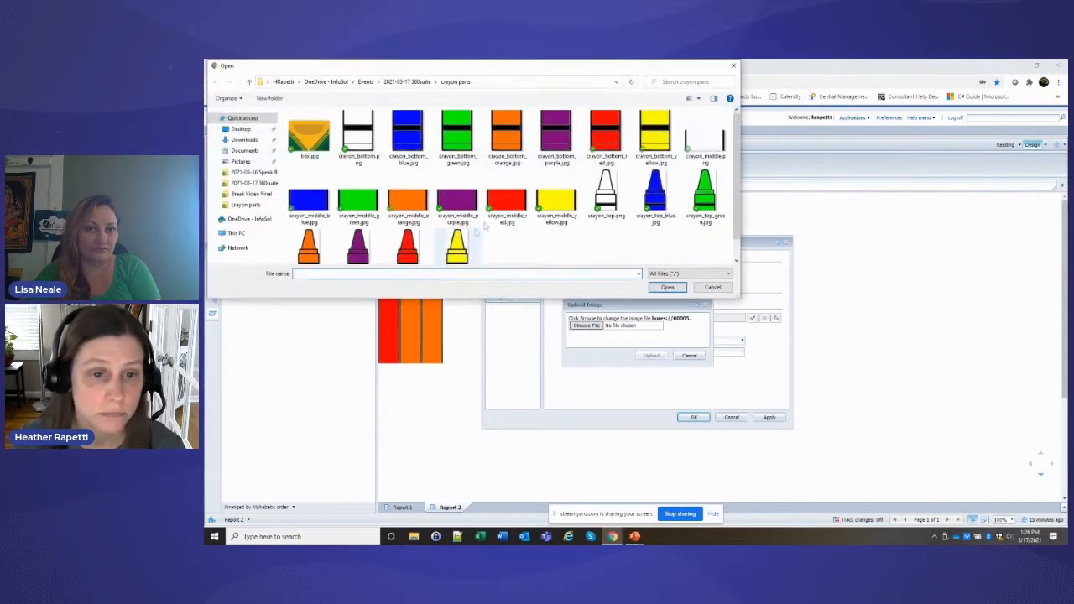
pyautogui.doubleClick(556, 183)
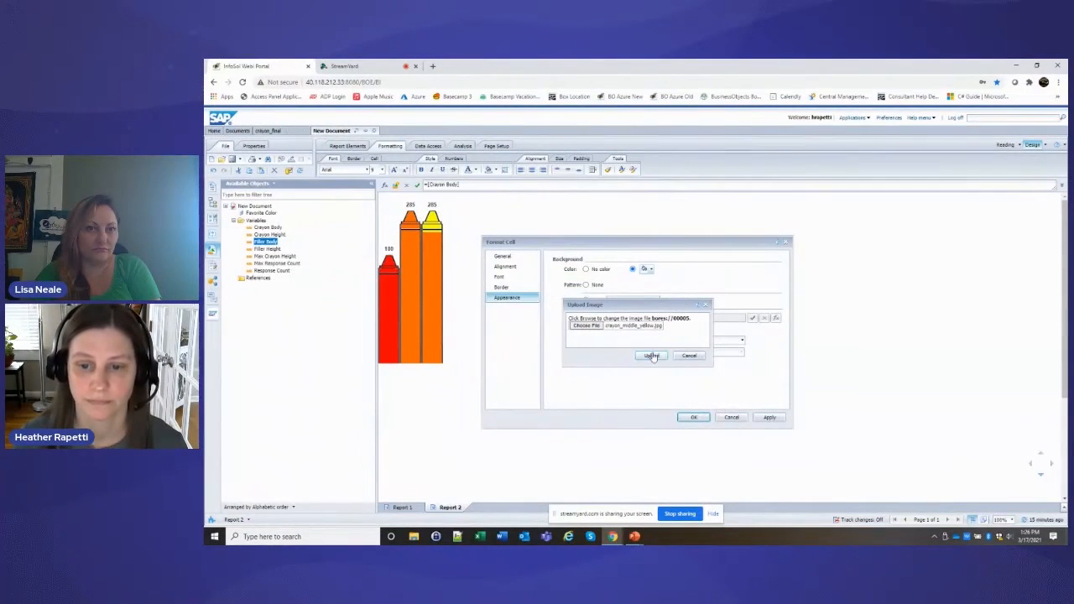
pyautogui.click(652, 356)
pyautogui.click(696, 418)
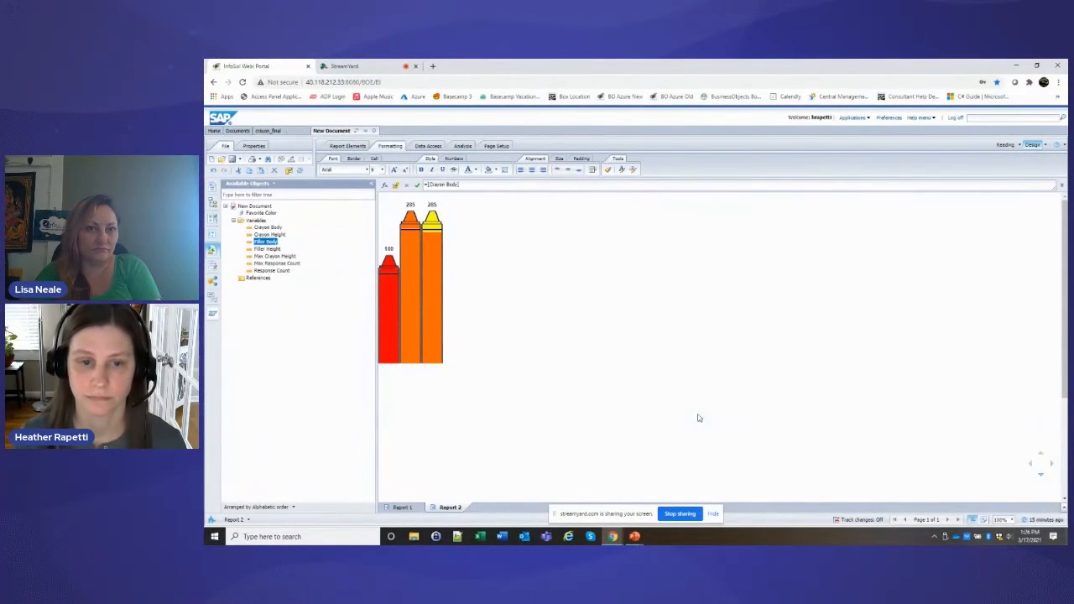
# Change the Yellow table's Favorite Color filter from Orange to Yellow.
pyautogui.click(442, 278)
pyautogui.rightClick(442, 279)
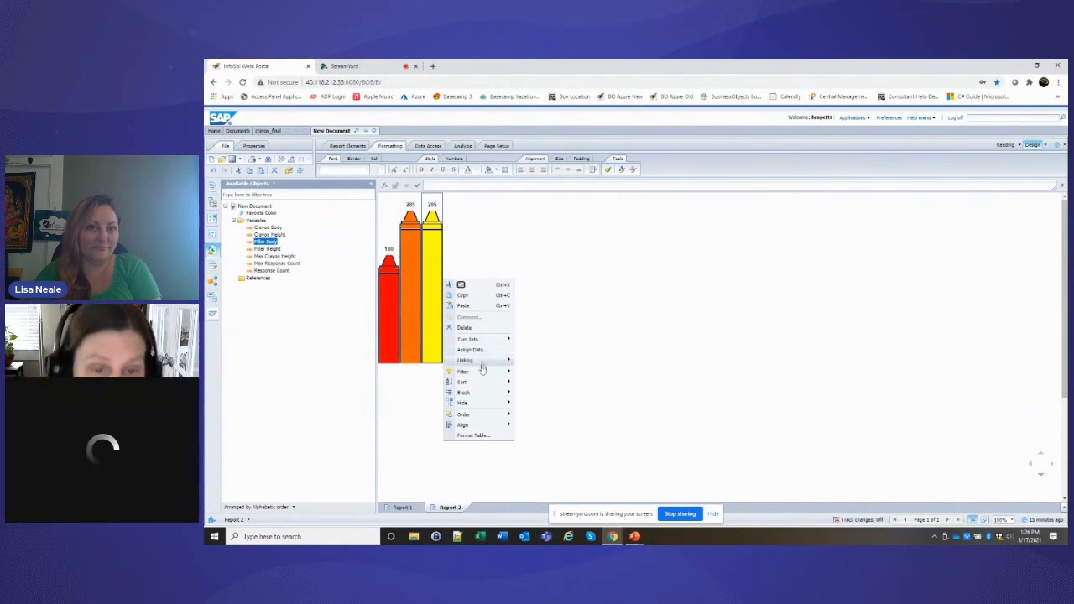
pyautogui.moveTo(478, 371)
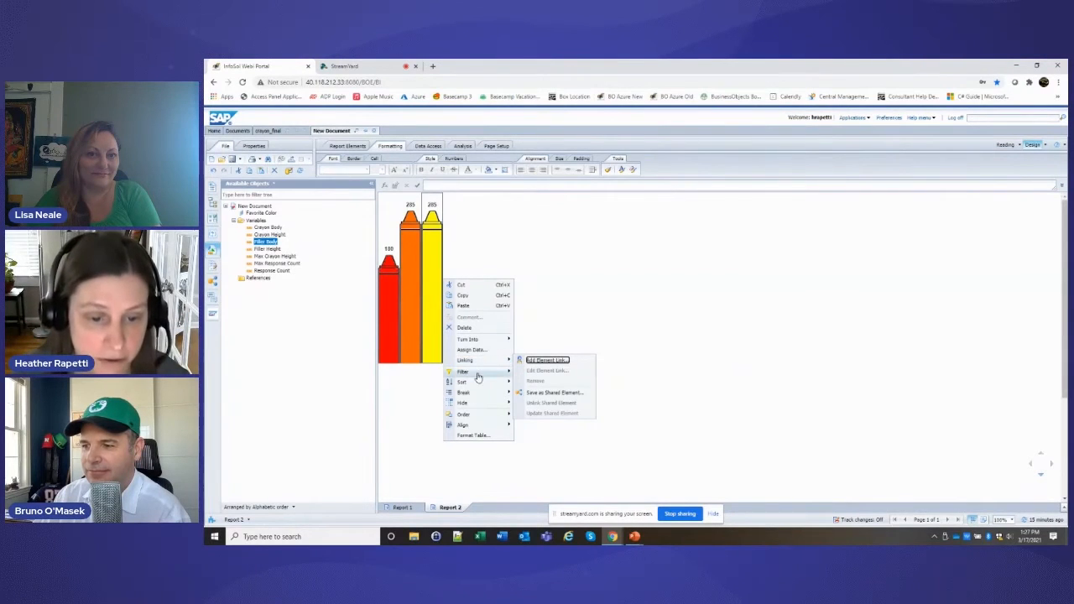
pyautogui.click(553, 385)
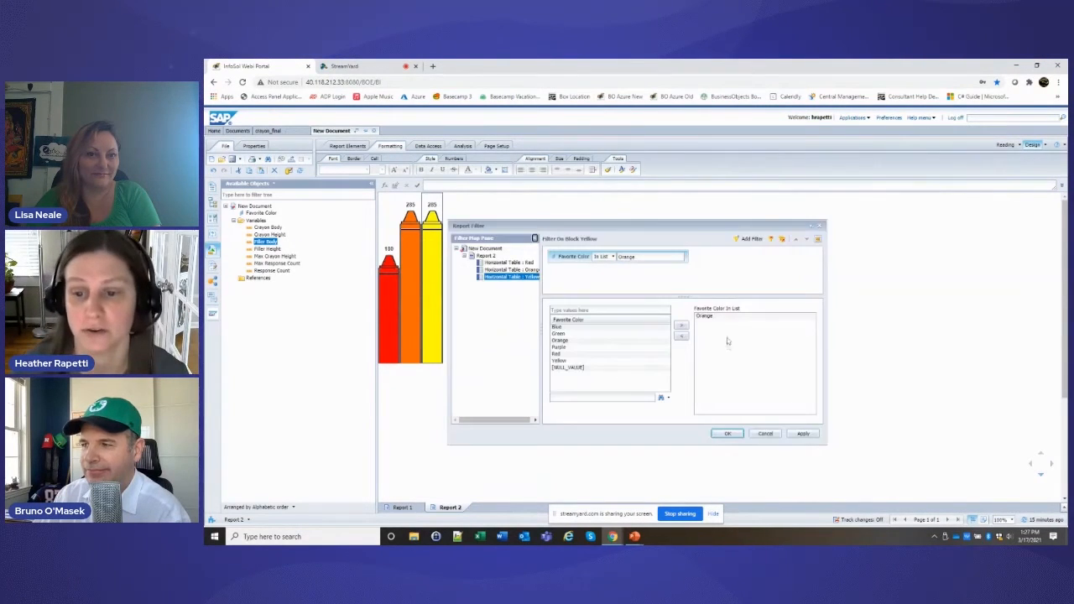
pyautogui.click(705, 317)
pyautogui.click(682, 336)
pyautogui.doubleClick(562, 360)
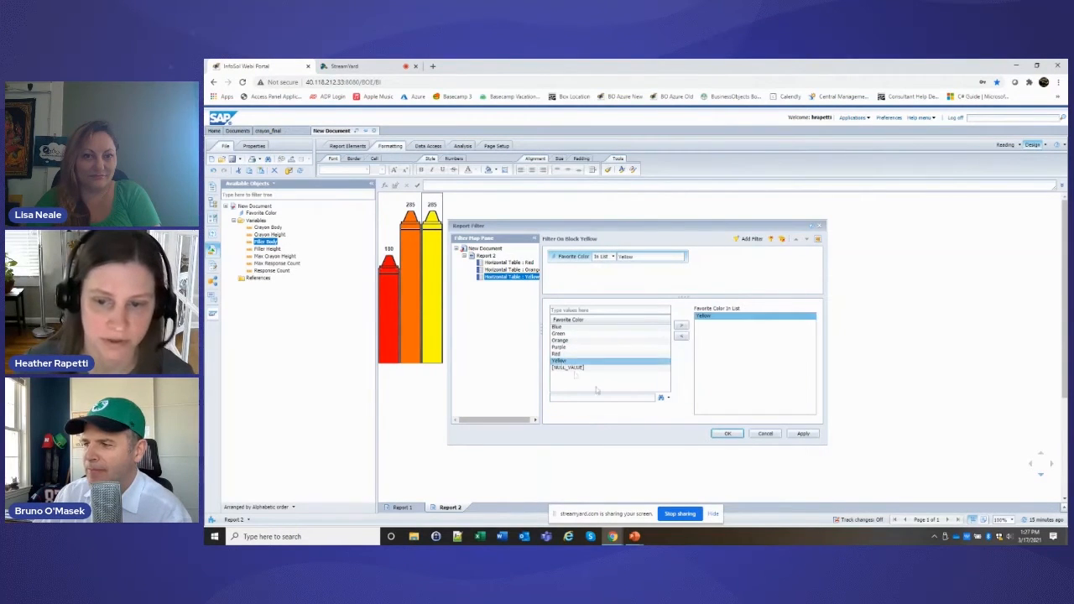
pyautogui.click(726, 433)
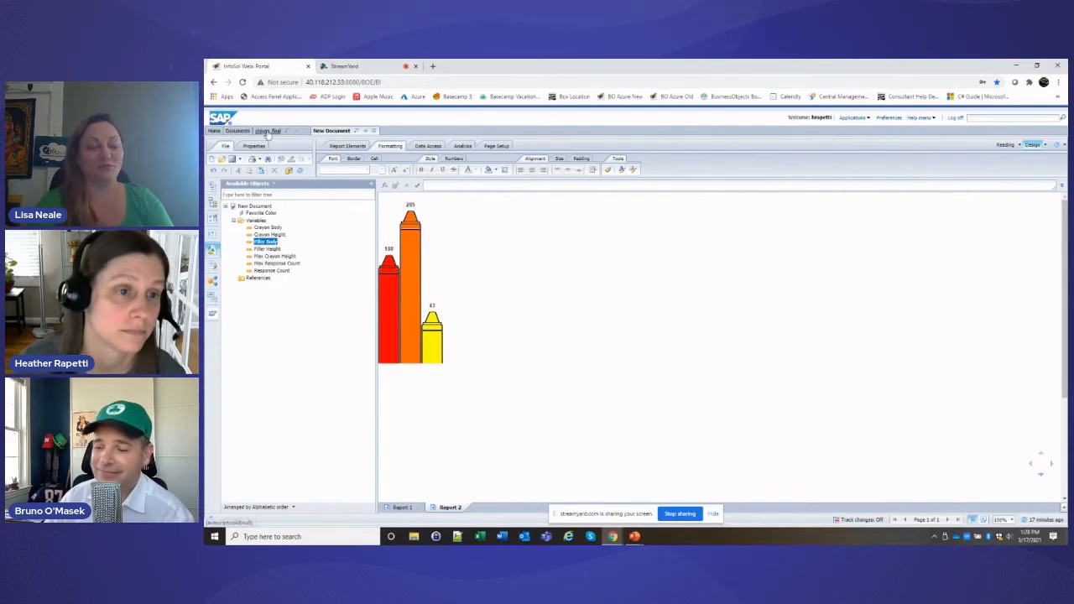
# Compare the new document with the all colors report in the crayon_final document.
pyautogui.click(266, 135)
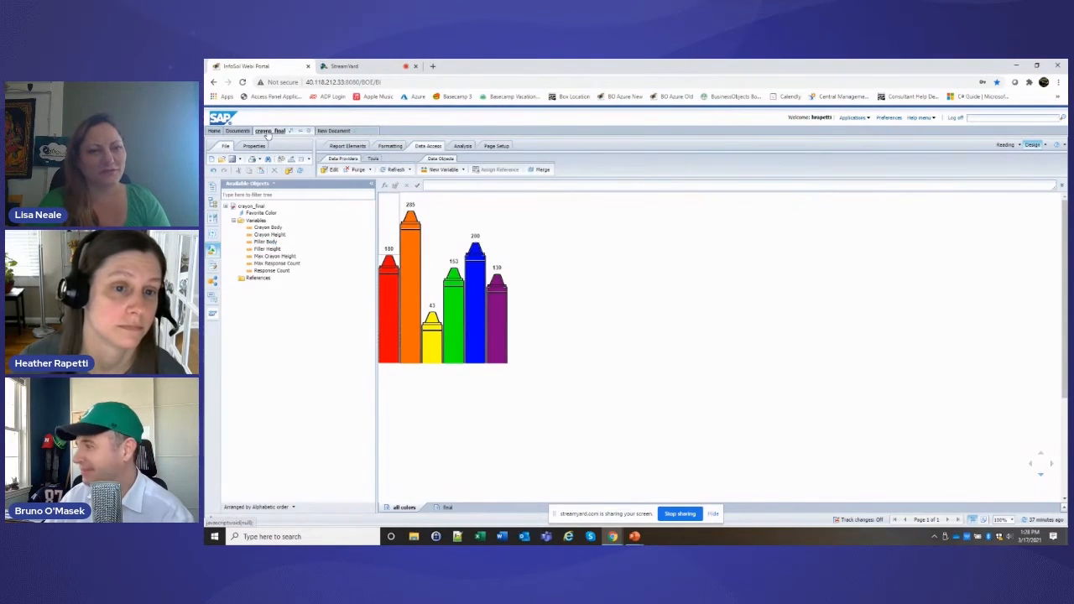
pyautogui.click(331, 131)
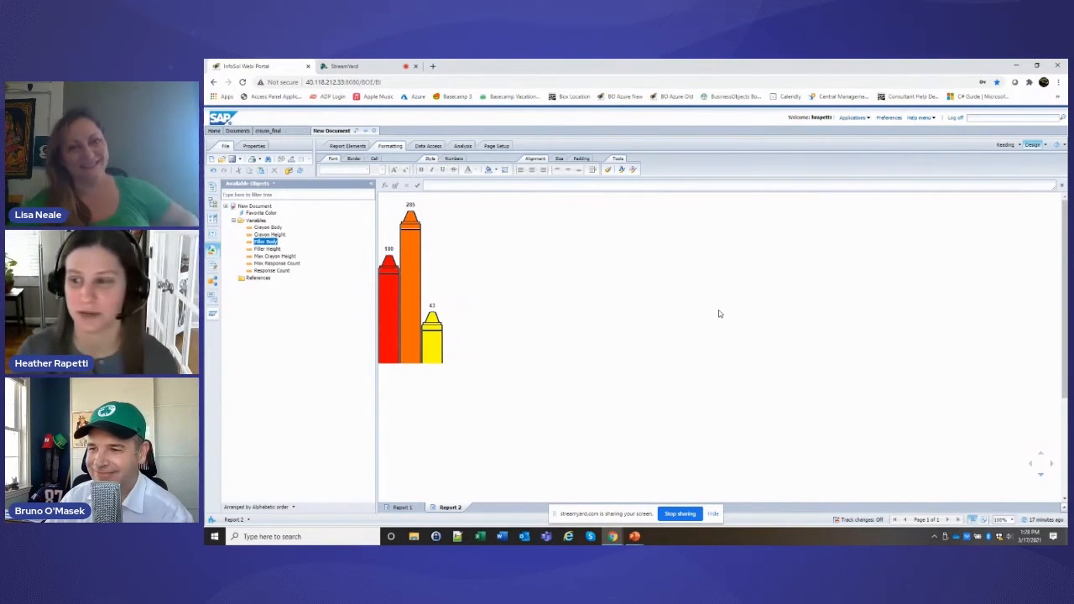
pyautogui.click(270, 131)
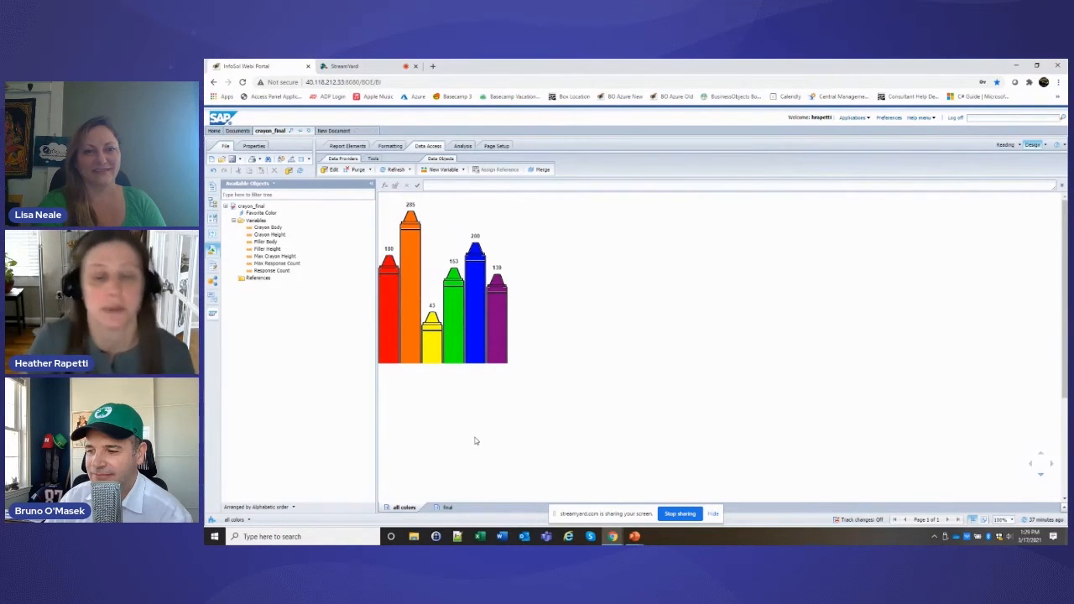
# Insert a blank free-standing cell in the report below the row of crayons.
pyautogui.click(346, 147)
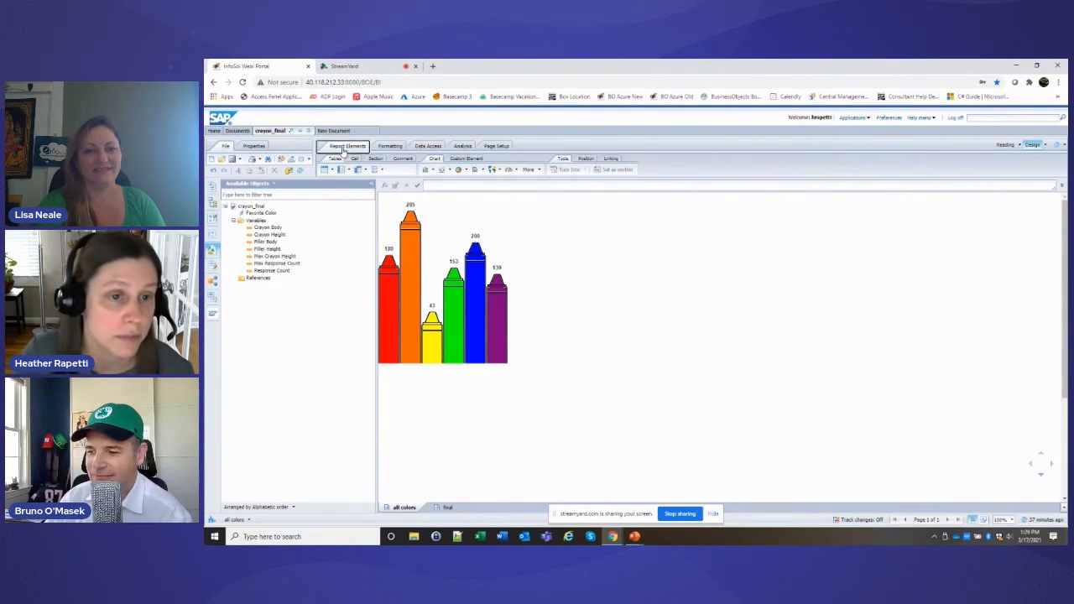
pyautogui.click(355, 160)
pyautogui.click(331, 169)
pyautogui.click(433, 386)
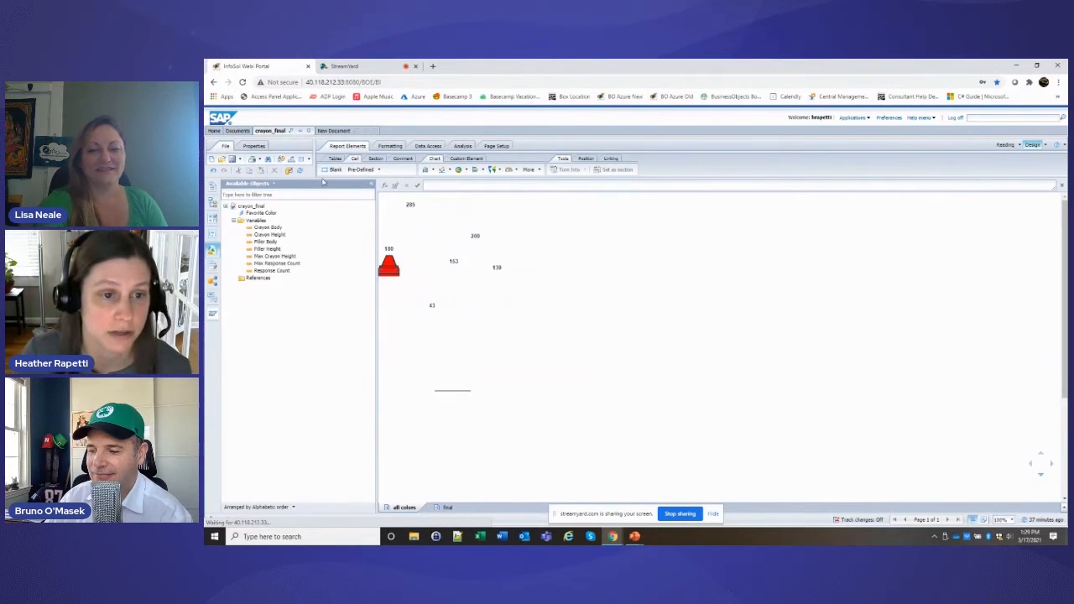
# Format the blank cell below the crayons to a width of 3 inches and a height of 2 inches, with a border.
pyautogui.rightClick(458, 387)
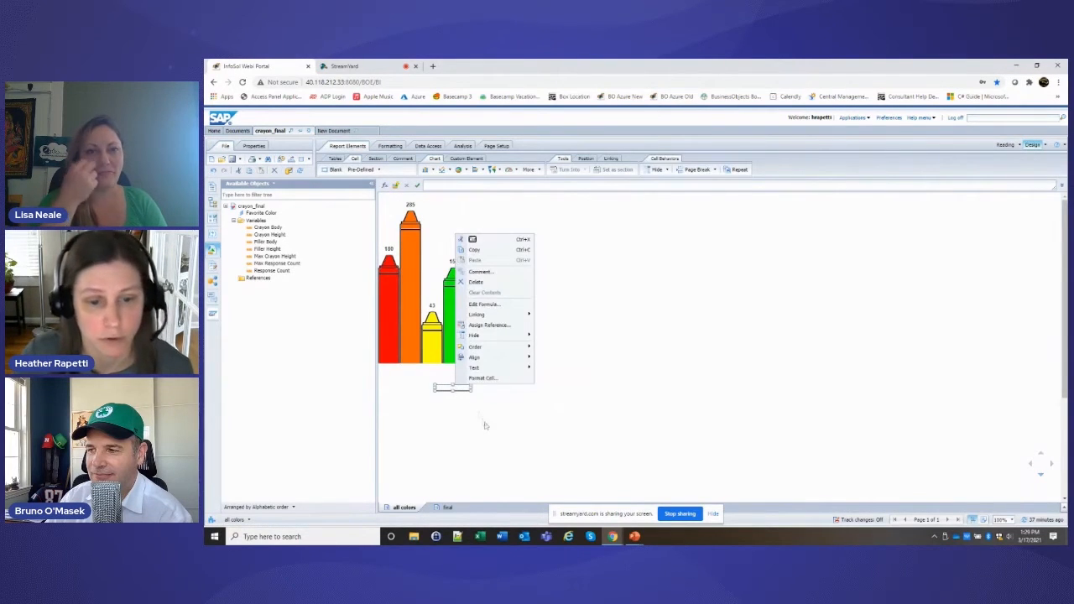
pyautogui.click(495, 377)
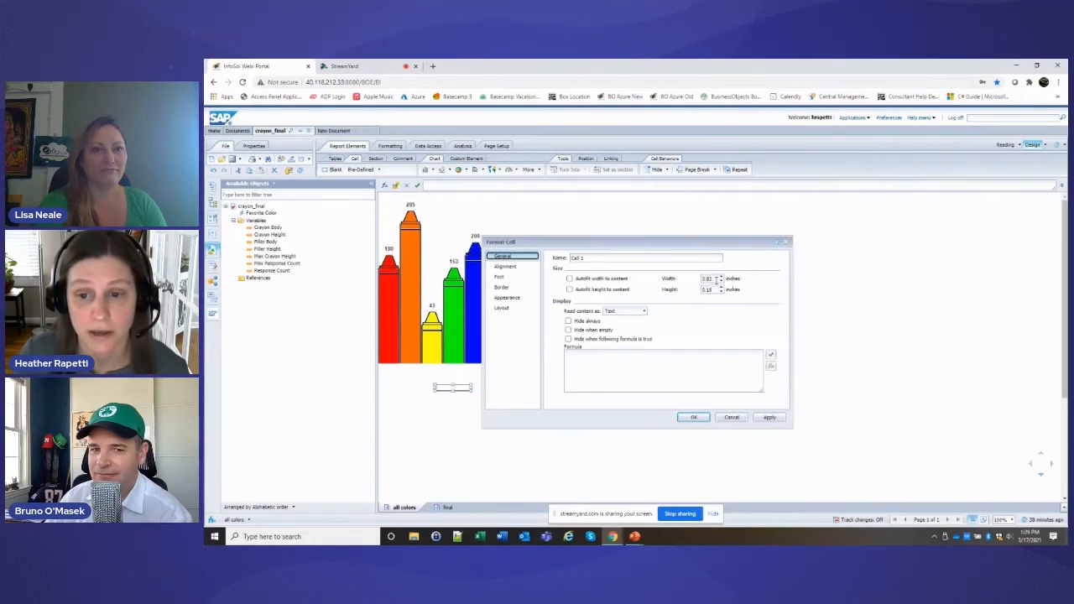
pyautogui.doubleClick(708, 278)
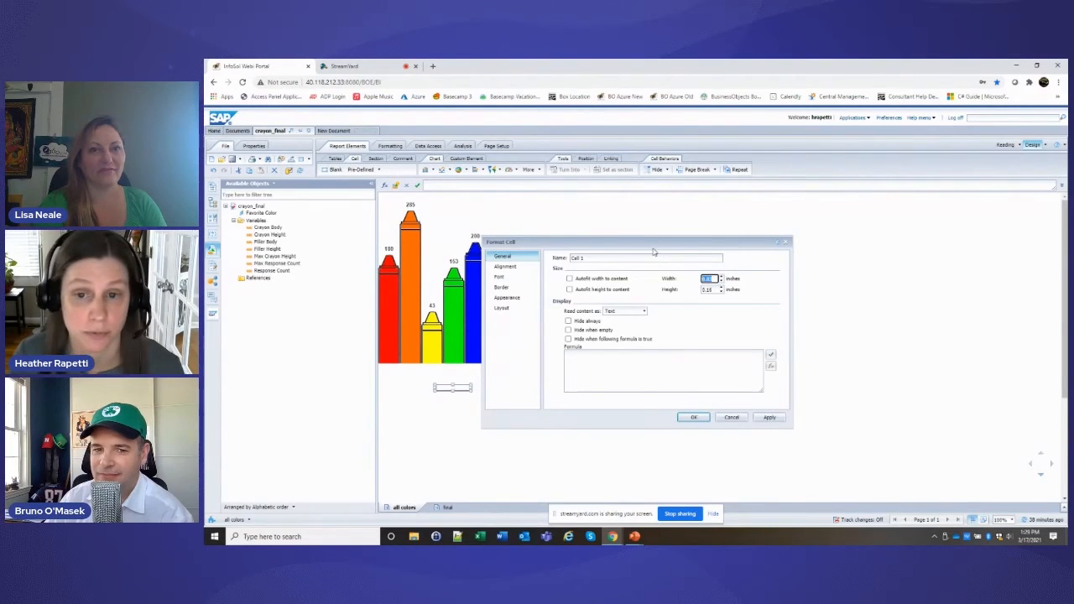
pyautogui.moveTo(654, 242); pyautogui.dragTo(754, 235)
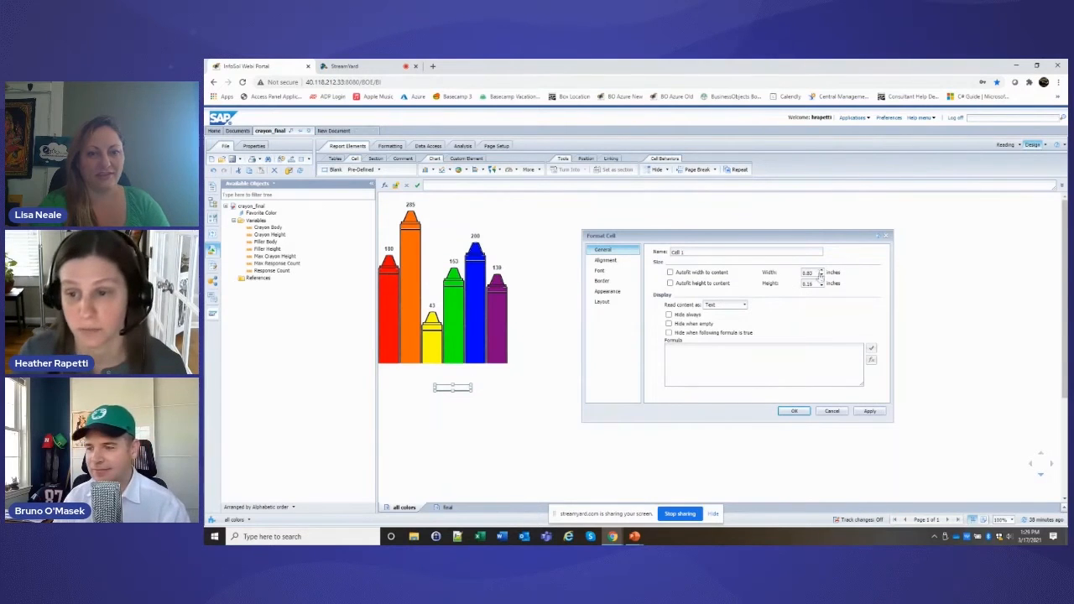
pyautogui.moveTo(815, 274); pyautogui.dragTo(786, 276)
pyautogui.write('3')
pyautogui.press('Tab')
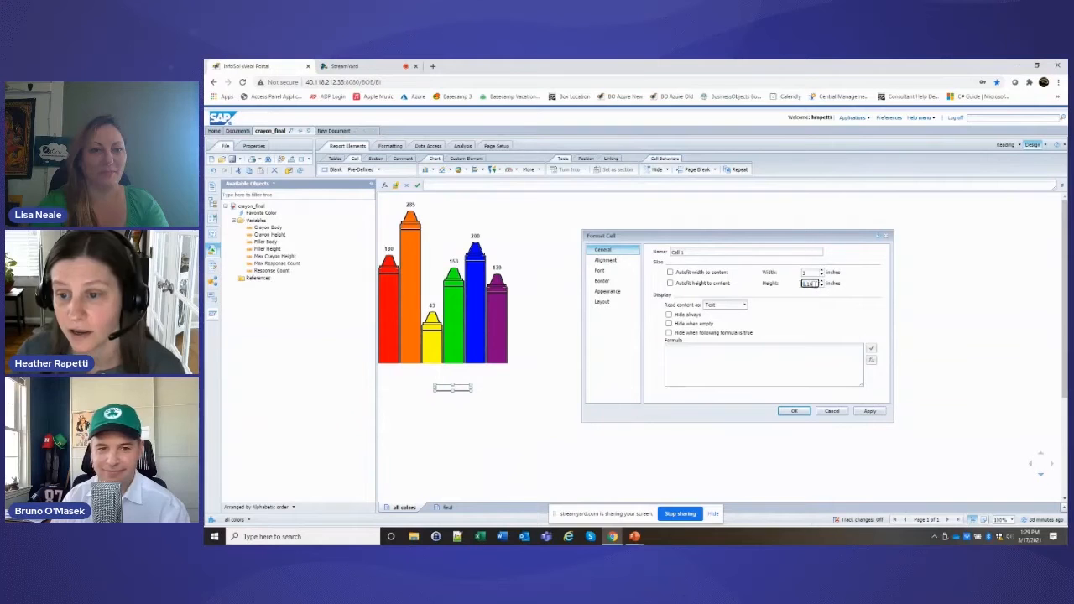
pyautogui.moveTo(814, 284); pyautogui.dragTo(772, 288)
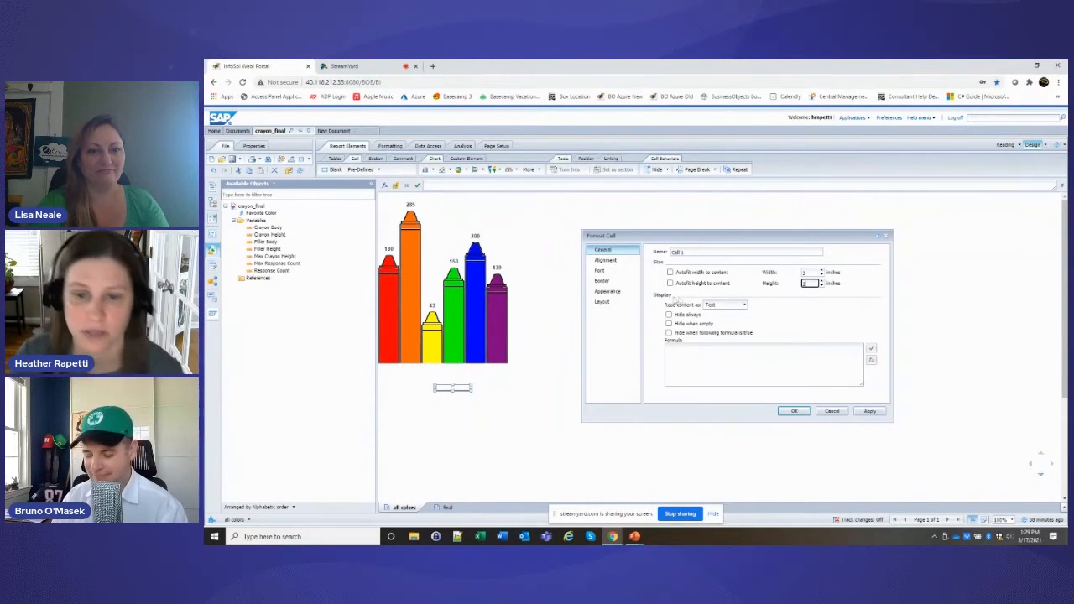
pyautogui.write('2')
pyautogui.click(609, 281)
pyautogui.click(726, 279)
# Position the blank cell's left edge 0 inches from the left side of the Red table.
pyautogui.click(612, 303)
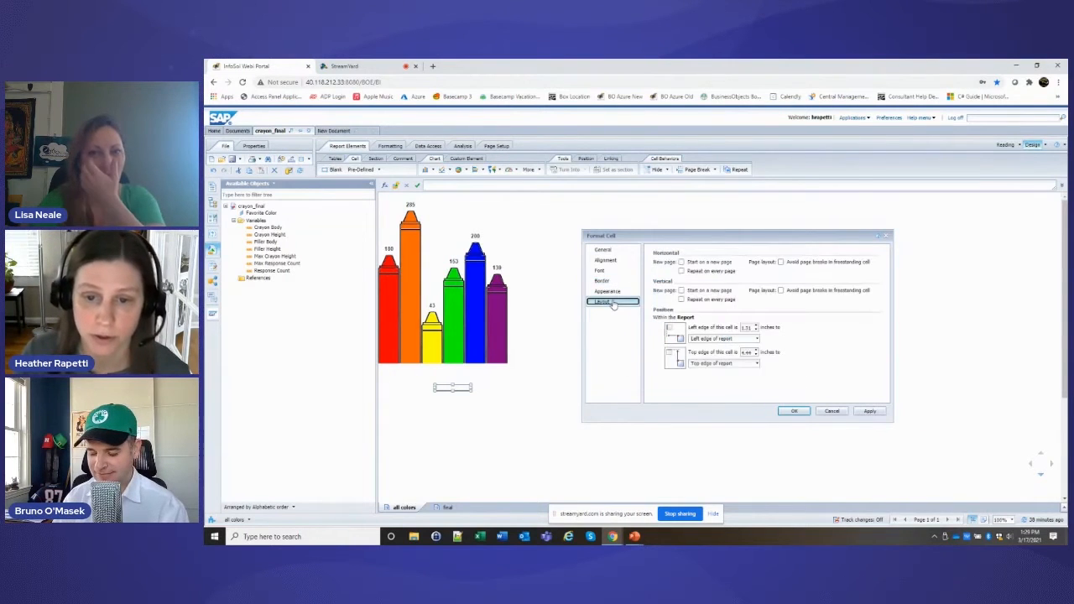
pyautogui.click(756, 338)
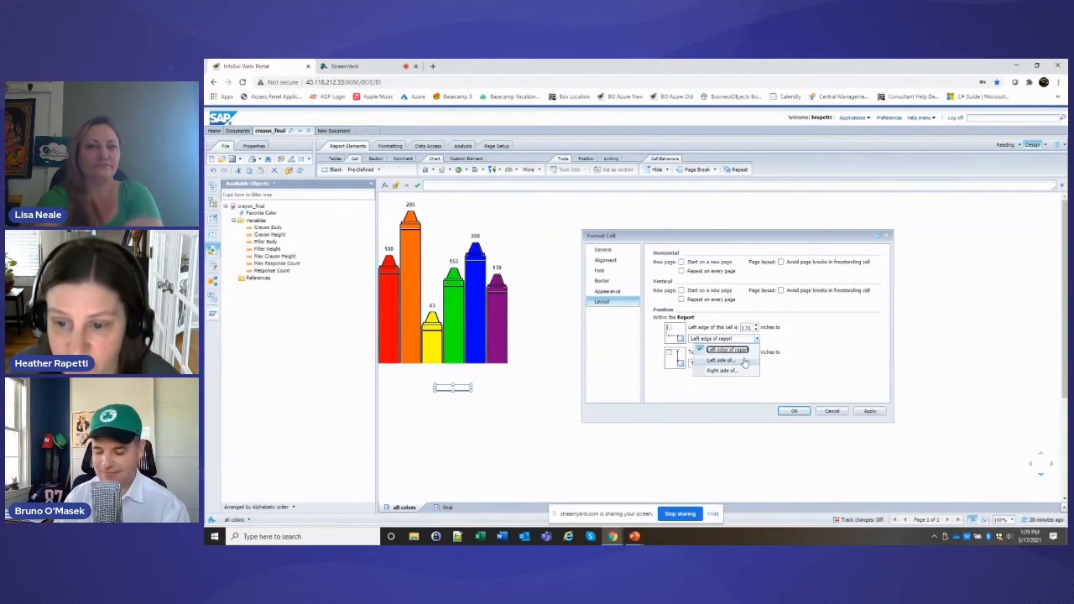
pyautogui.click(737, 360)
pyautogui.click(792, 338)
pyautogui.click(785, 352)
pyautogui.doubleClick(745, 328)
pyautogui.write('0')
# Position the blank cell's top edge 0 inches from the bottom side of the Red table and apply the formatting.
pyautogui.click(756, 363)
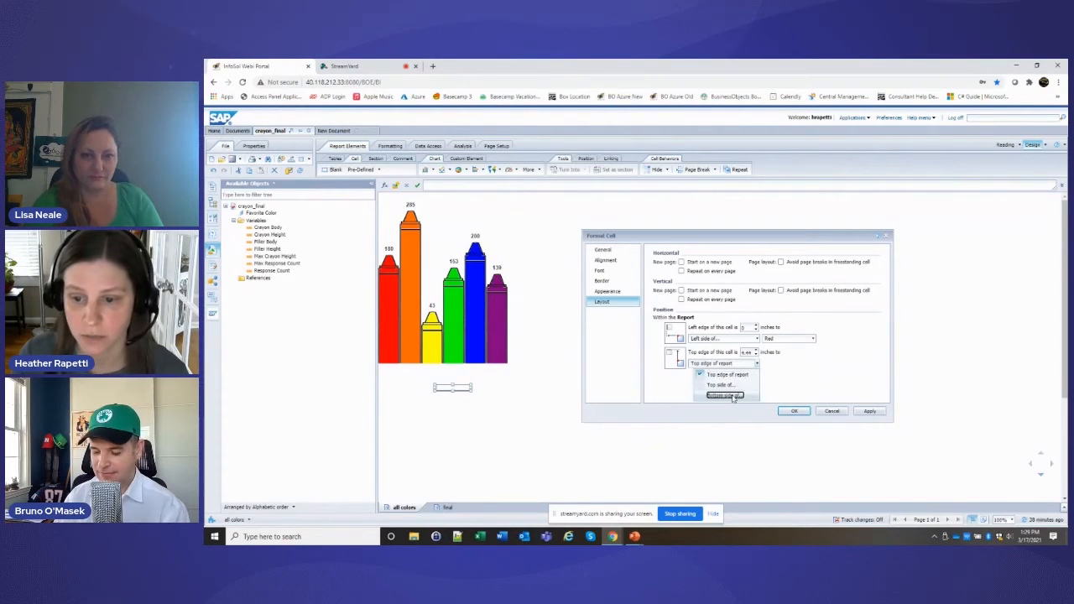
pyautogui.click(732, 397)
pyautogui.click(793, 362)
pyautogui.click(788, 373)
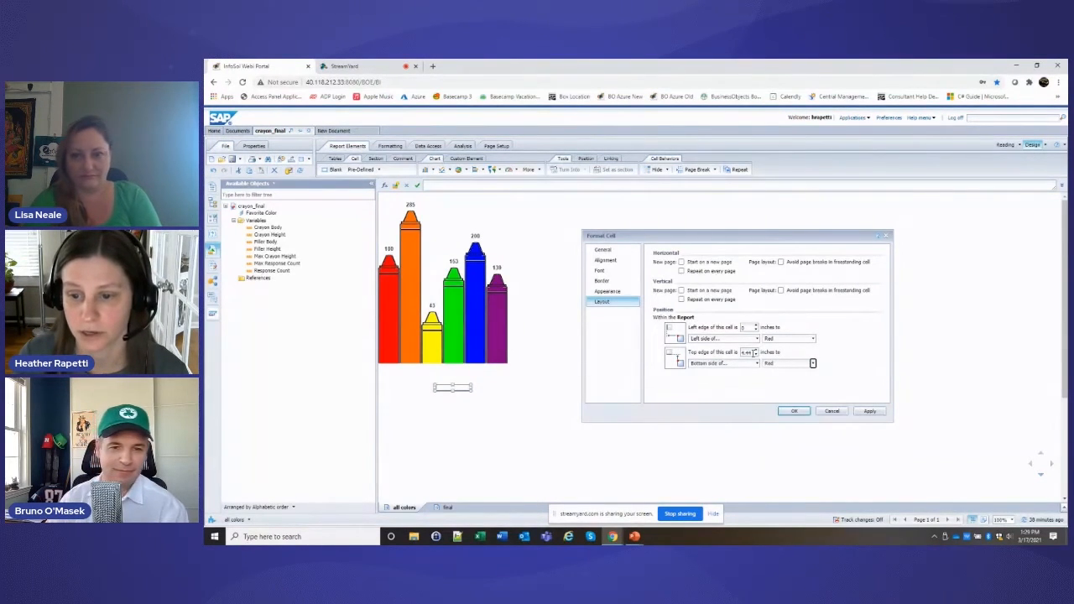
pyautogui.moveTo(754, 353); pyautogui.dragTo(711, 358)
pyautogui.write('0')
pyautogui.click(870, 411)
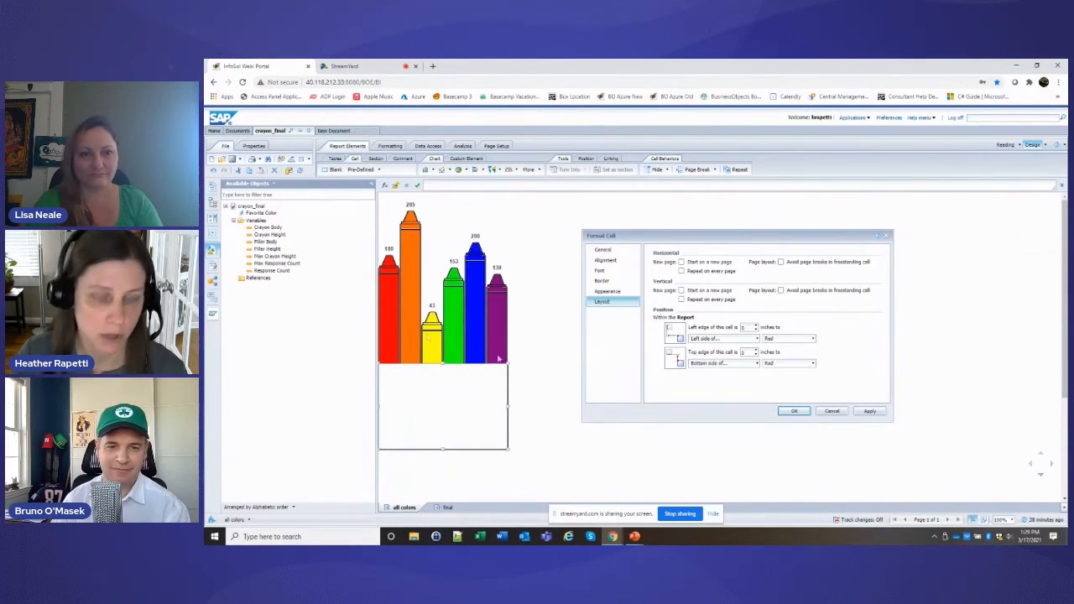
# Upload box.jpg from the crayon parts folder as the blank cell's background image and apply it.
pyautogui.click(607, 291)
pyautogui.click(688, 323)
pyautogui.click(754, 323)
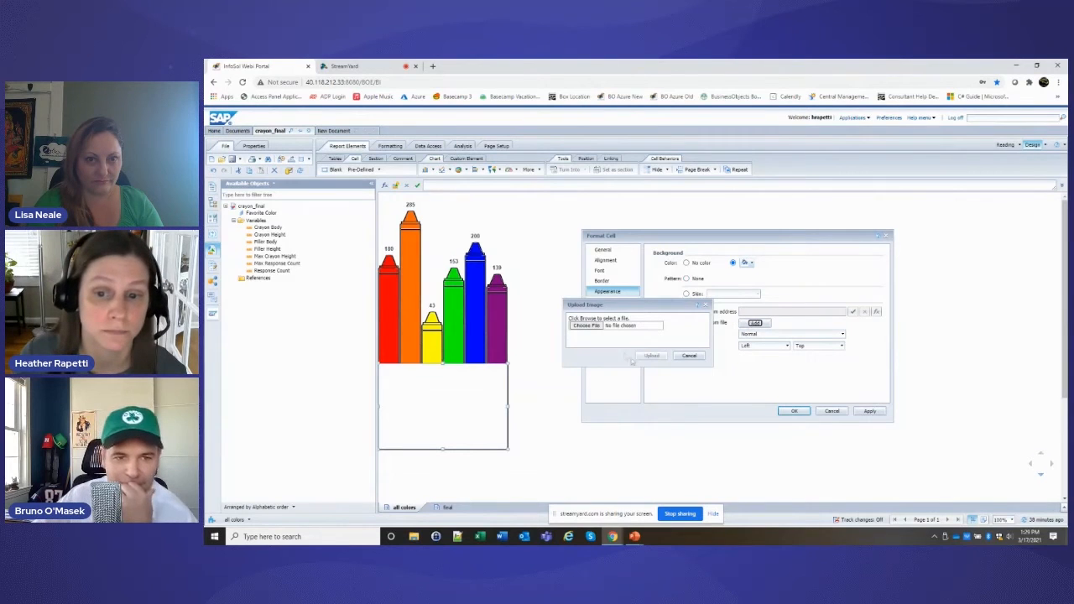
pyautogui.click(585, 325)
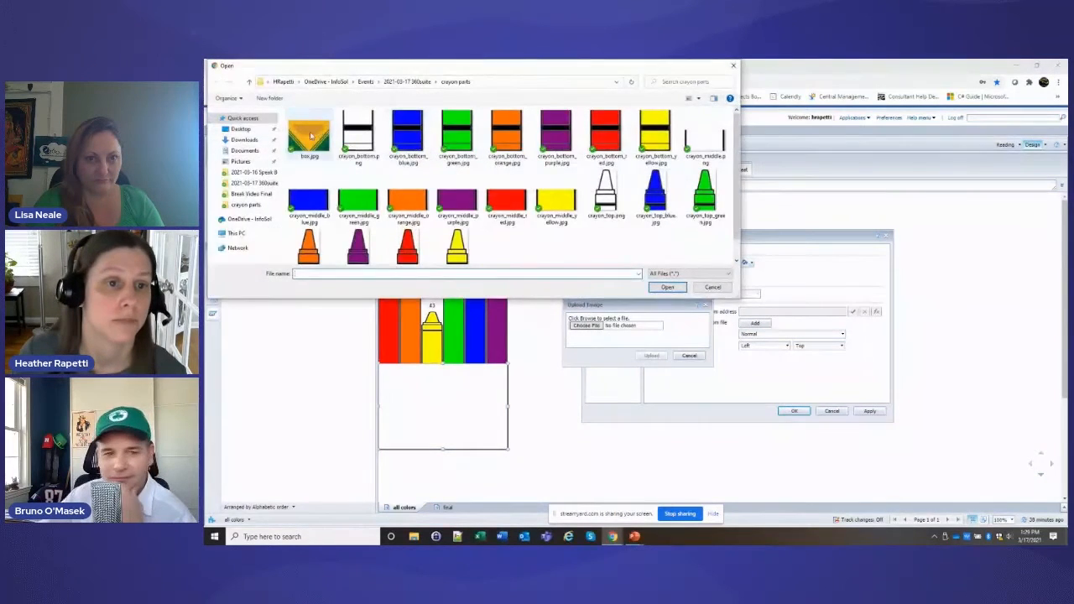
pyautogui.doubleClick(311, 135)
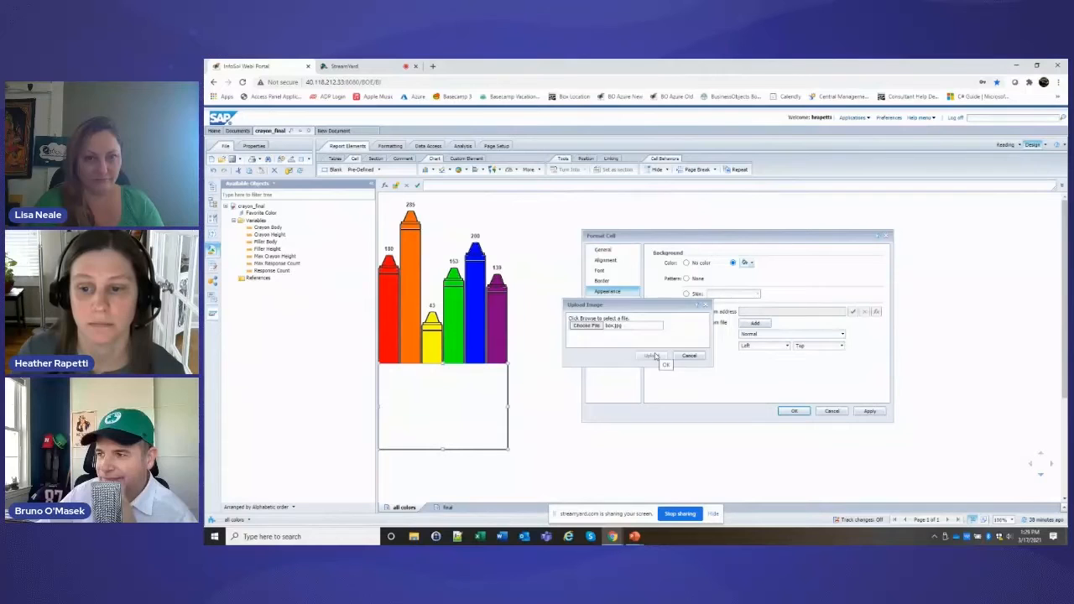
pyautogui.click(655, 356)
pyautogui.click(857, 411)
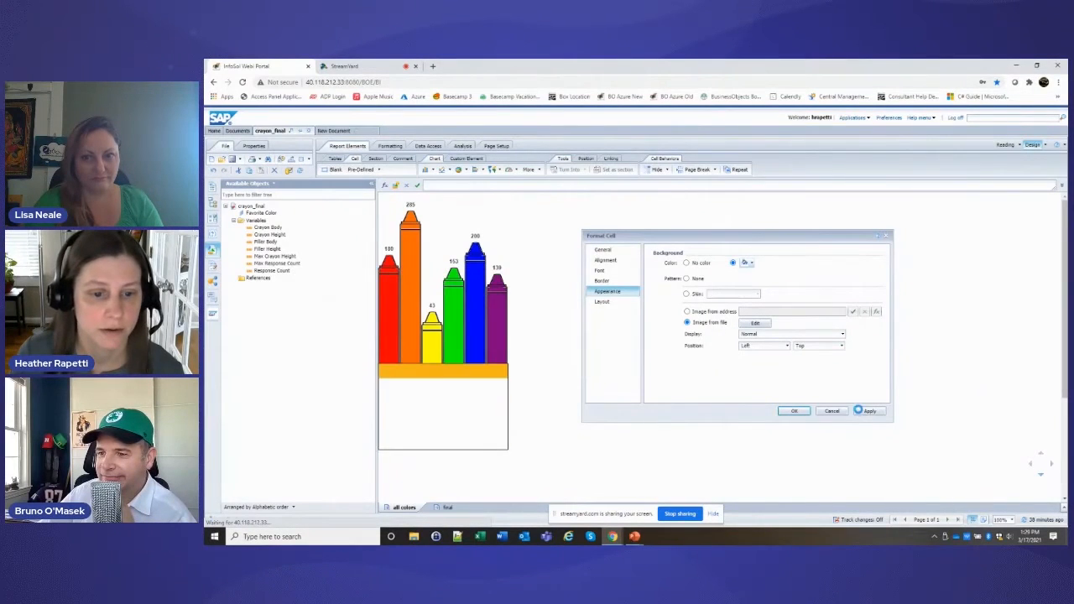
# Set the cell's background image display to Stretch and close the cell formatting.
pyautogui.click(842, 335)
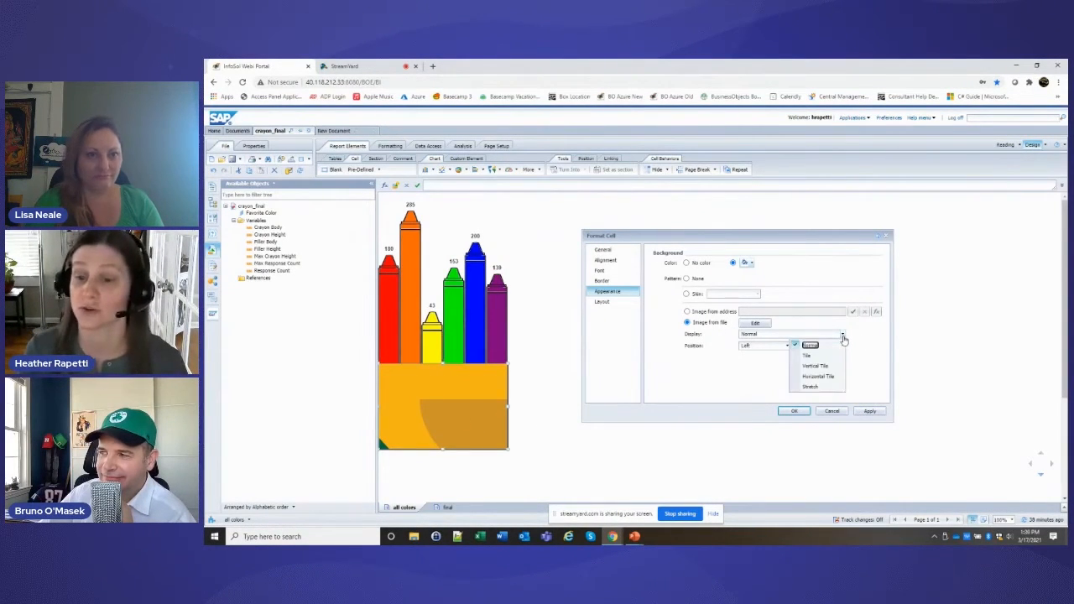
pyautogui.click(810, 386)
pyautogui.click(796, 412)
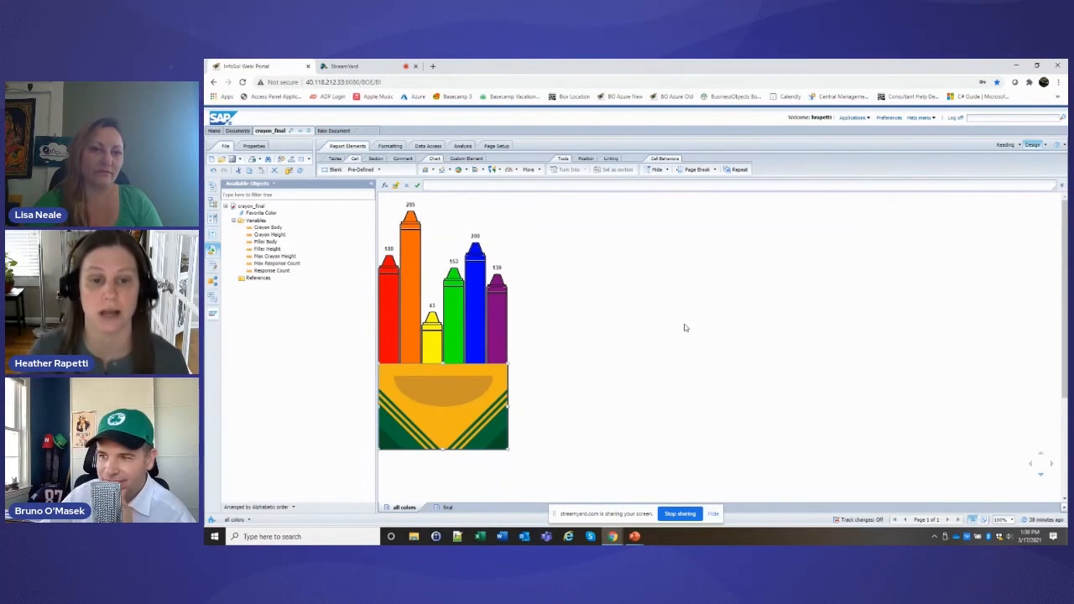
pyautogui.click(684, 336)
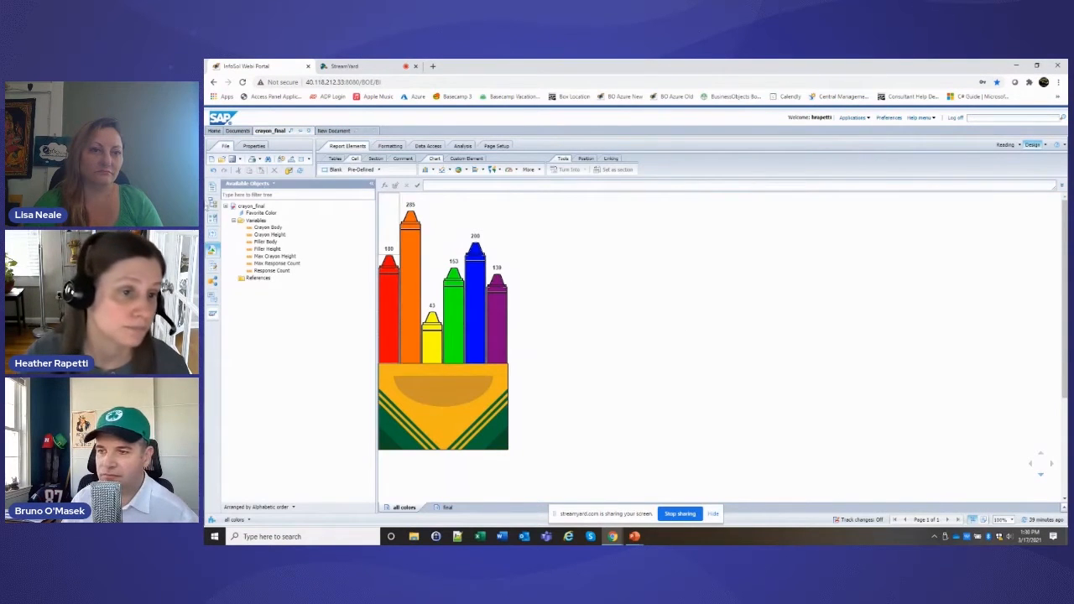
pyautogui.click(213, 202)
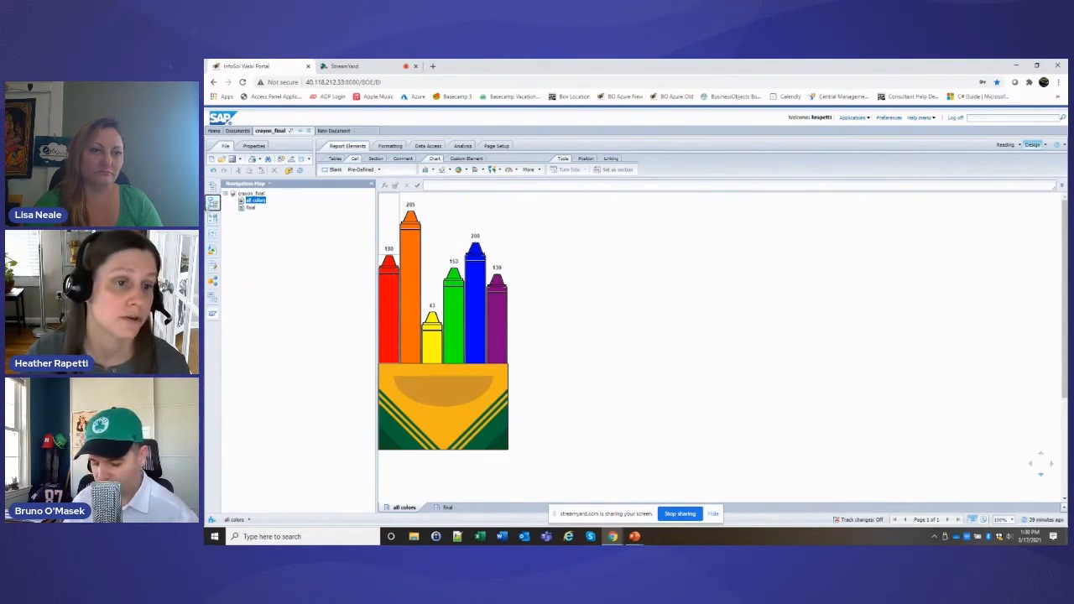
pyautogui.click(213, 218)
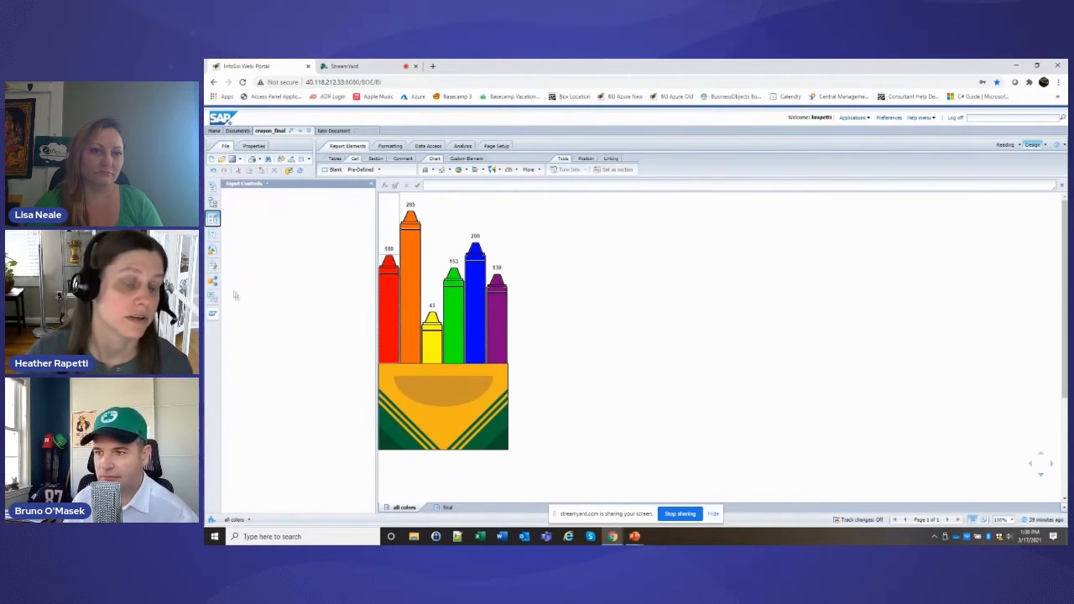
pyautogui.click(212, 250)
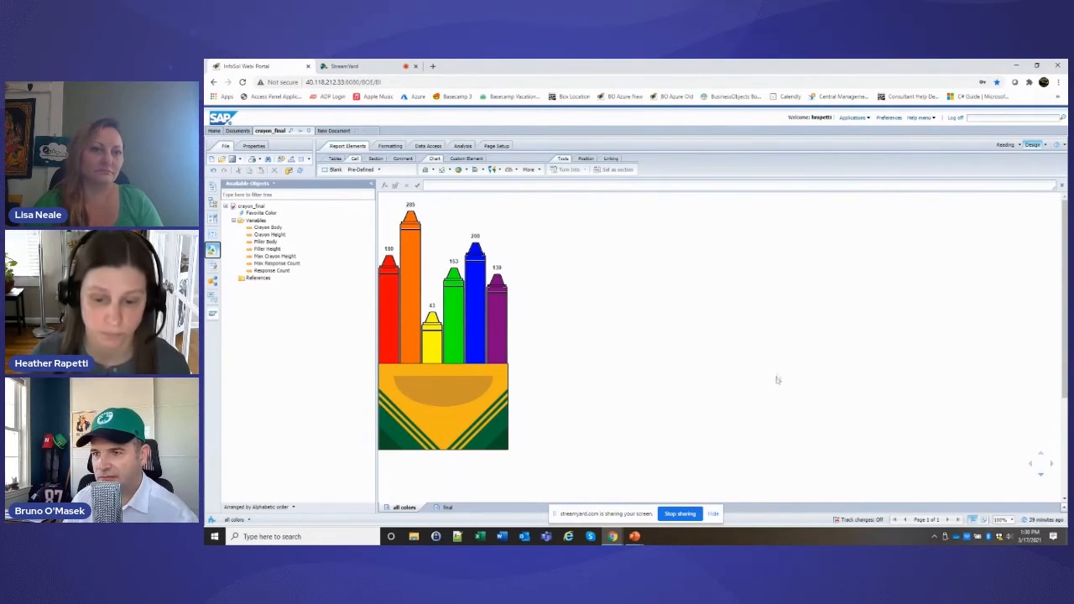
# Switch to the running PowerPoint slide show and advance it to the slide with the question marks.
pyautogui.moveTo(635, 537)
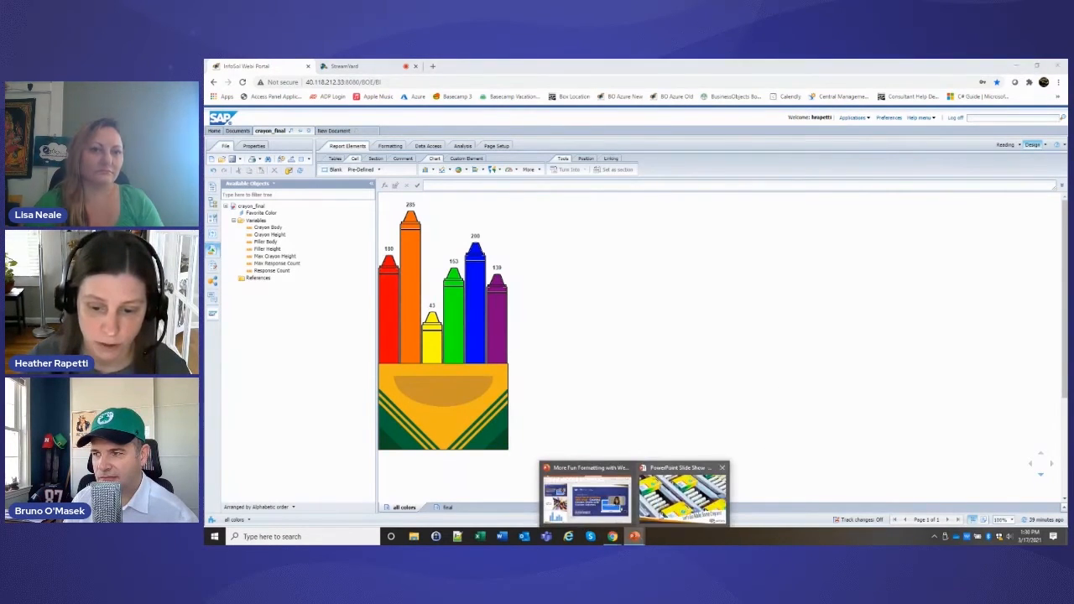
pyautogui.click(682, 495)
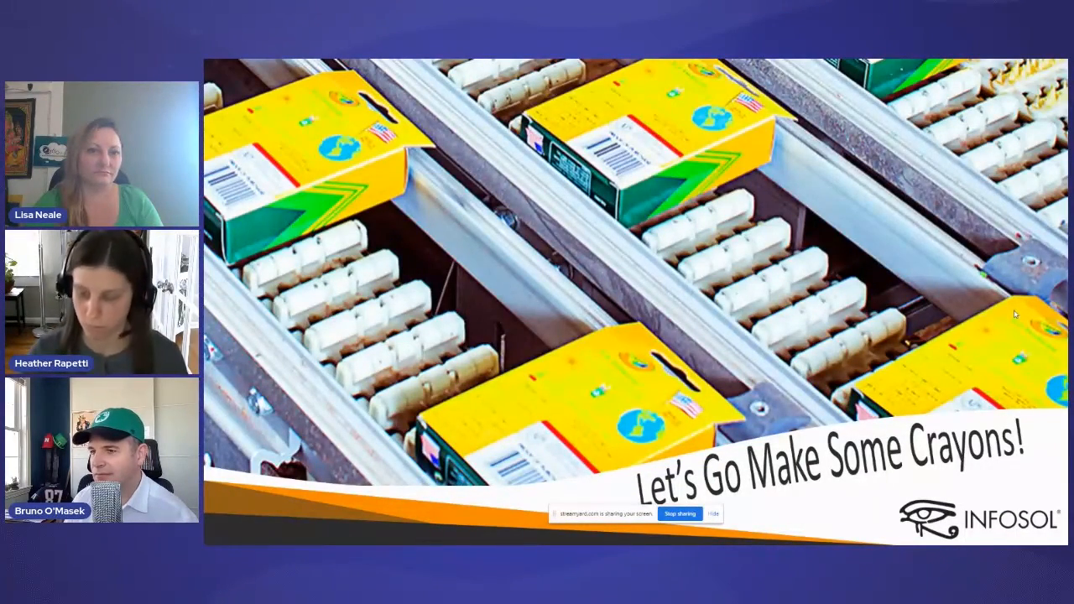
pyautogui.click(775, 252)
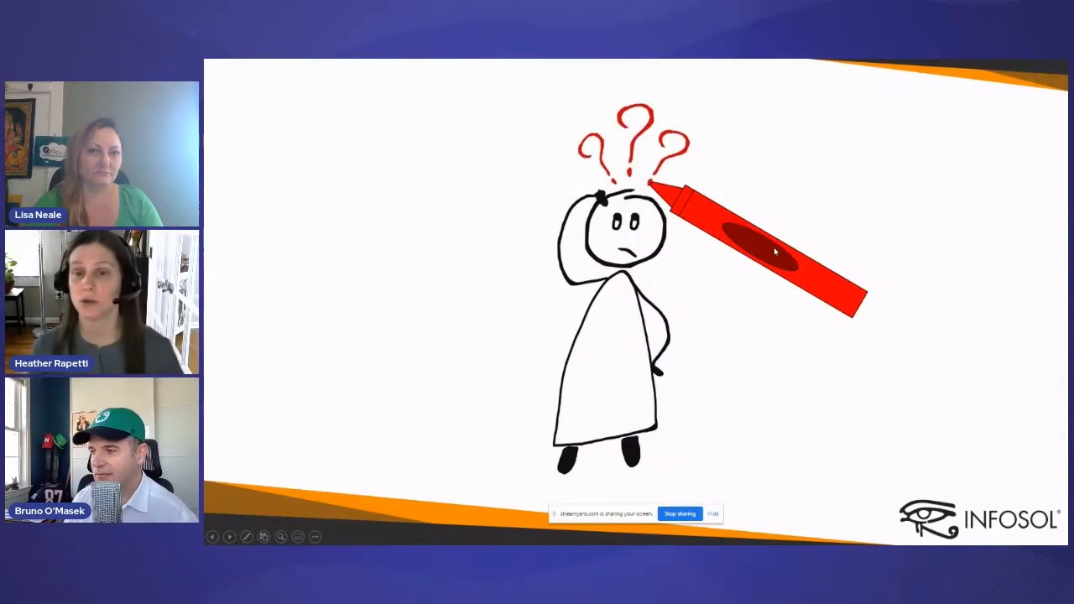